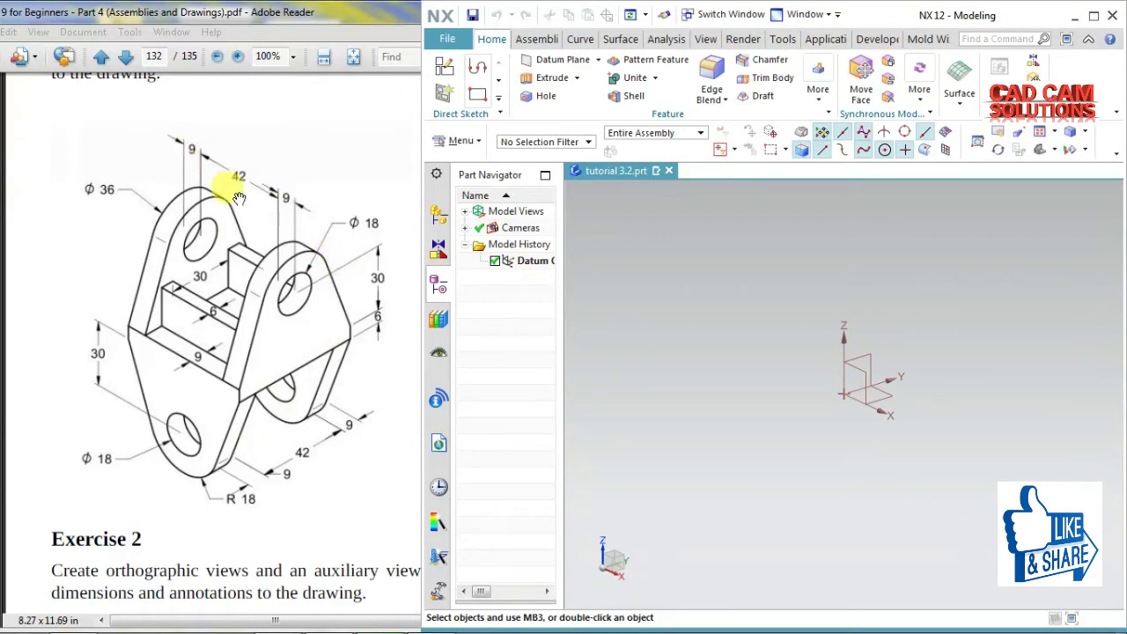
Step: Launch the Sketch command from the Home tab of the empty bracket part
{"action": "left_click", "coordinate": [444, 68]}
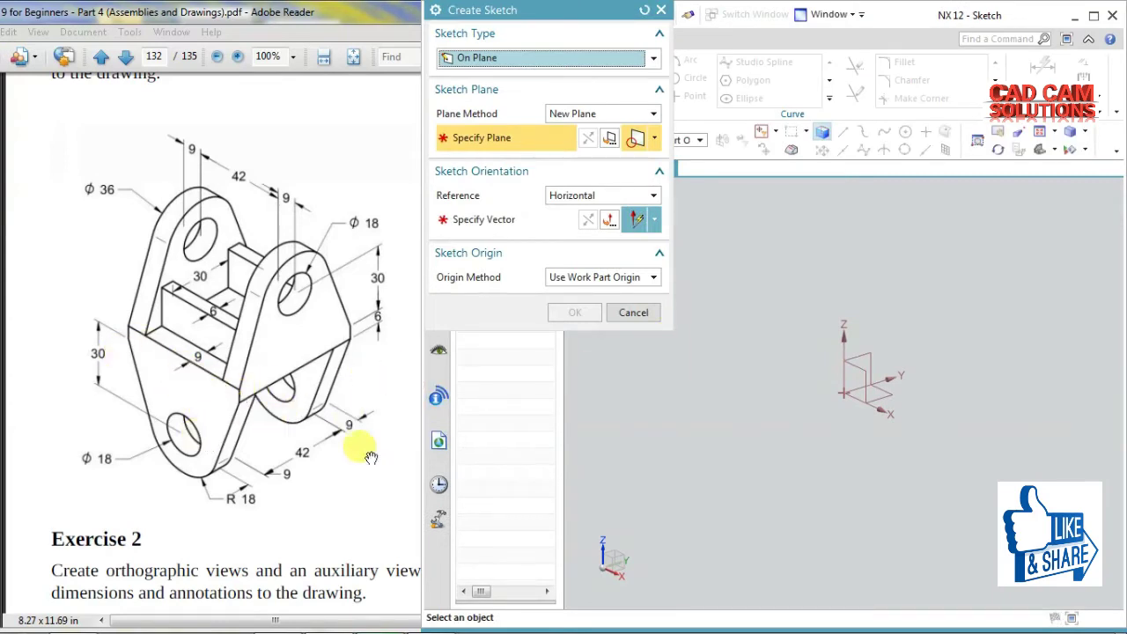
Step: Place the sketch on the XZ datum plane with the X axis as horizontal reference
{"action": "left_click", "coordinate": [856, 368]}
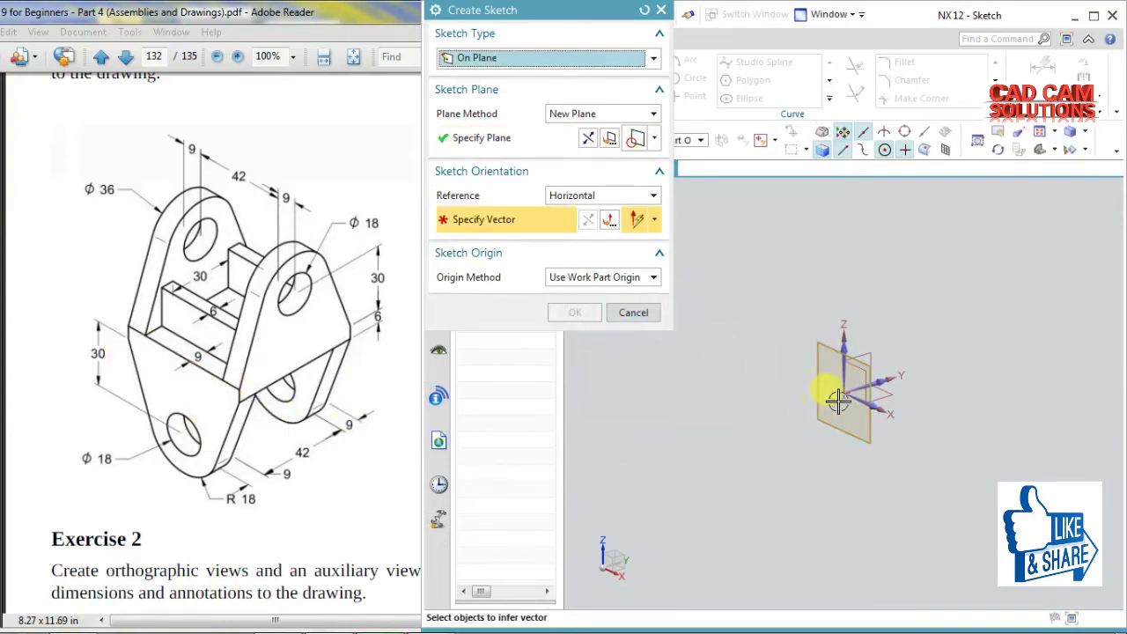
{"action": "left_click", "coordinate": [868, 398]}
{"action": "left_click", "coordinate": [578, 311]}
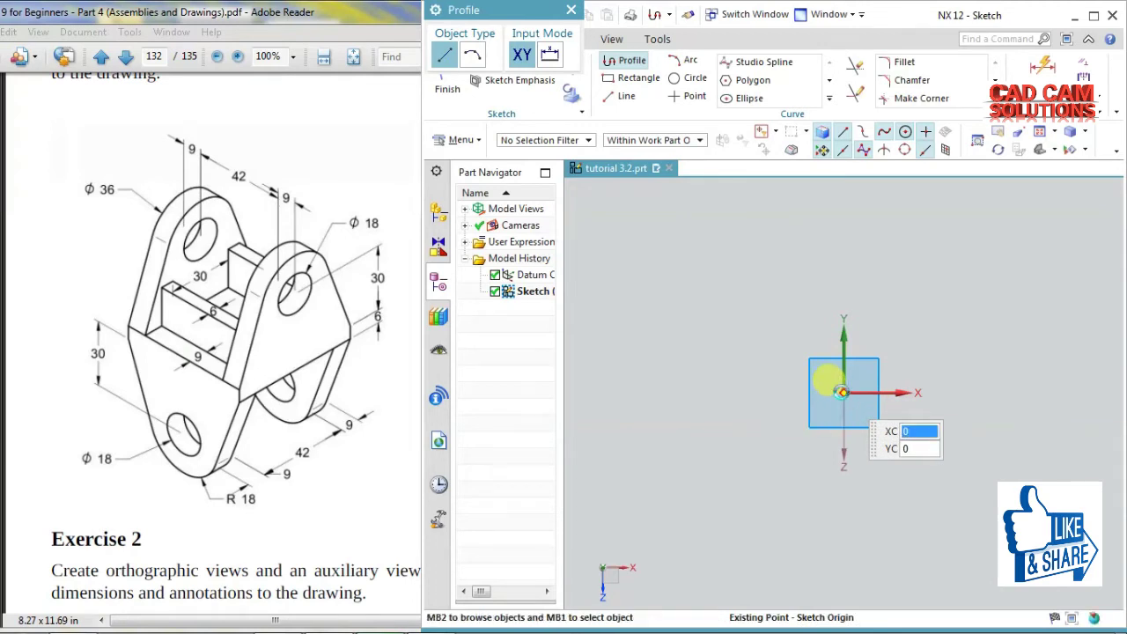
Step: Draw a 30 mm line from the sketch origin to the right along the X axis
{"action": "left_click", "coordinate": [907, 396]}
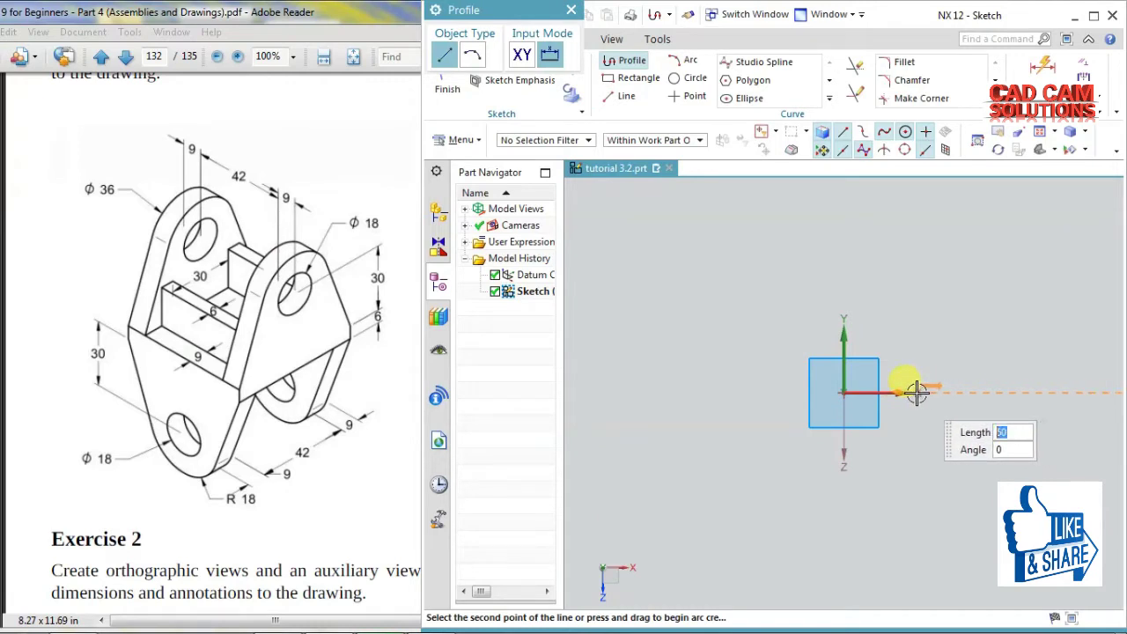
{"action": "type", "text": "45"}
{"action": "key", "text": "Return"}
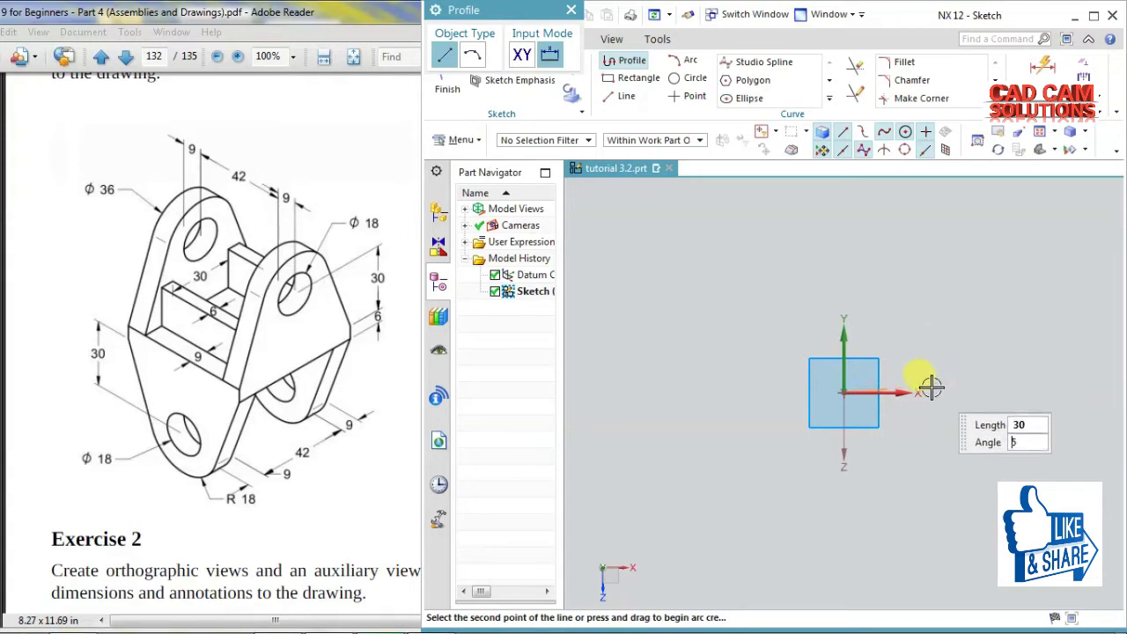
{"action": "key", "text": "Return"}
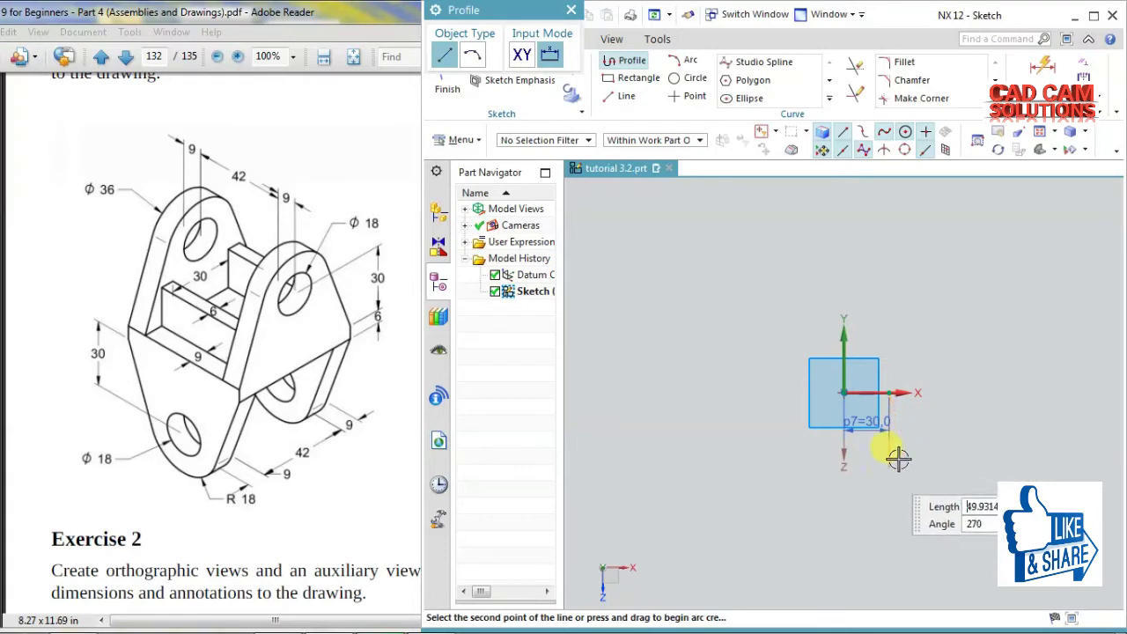
{"action": "key", "text": "Escape"}
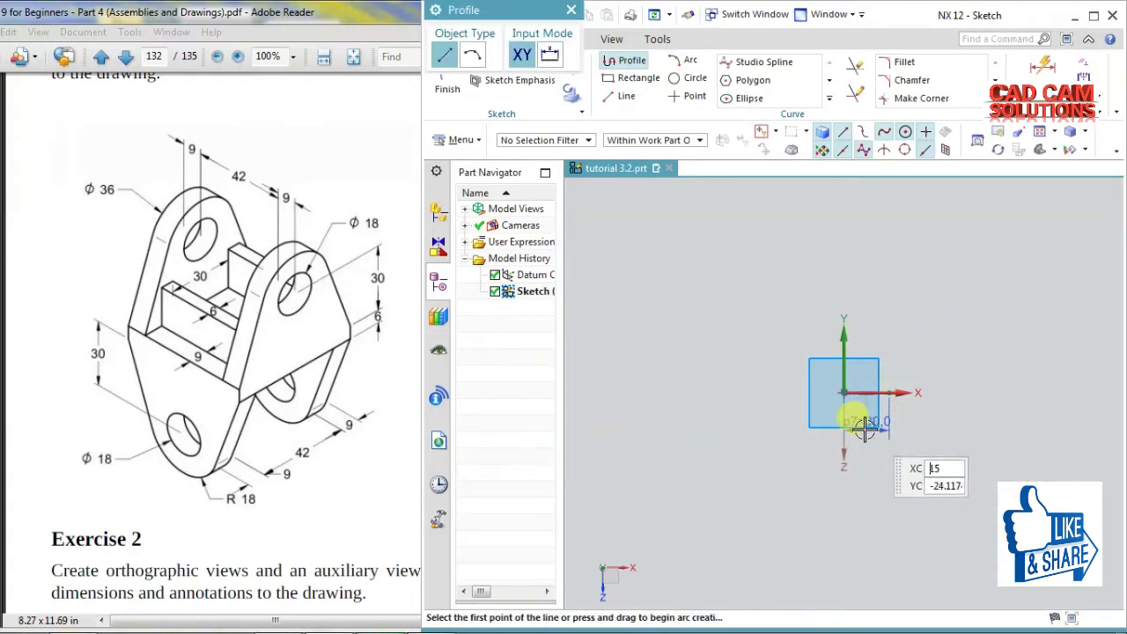
{"action": "scroll", "coordinate": [846, 414], "scroll_direction": "up", "scroll_amount": 2}
Step: Draw a line left from the origin and set its length dimension to 30 mm
{"action": "left_click", "coordinate": [828, 343]}
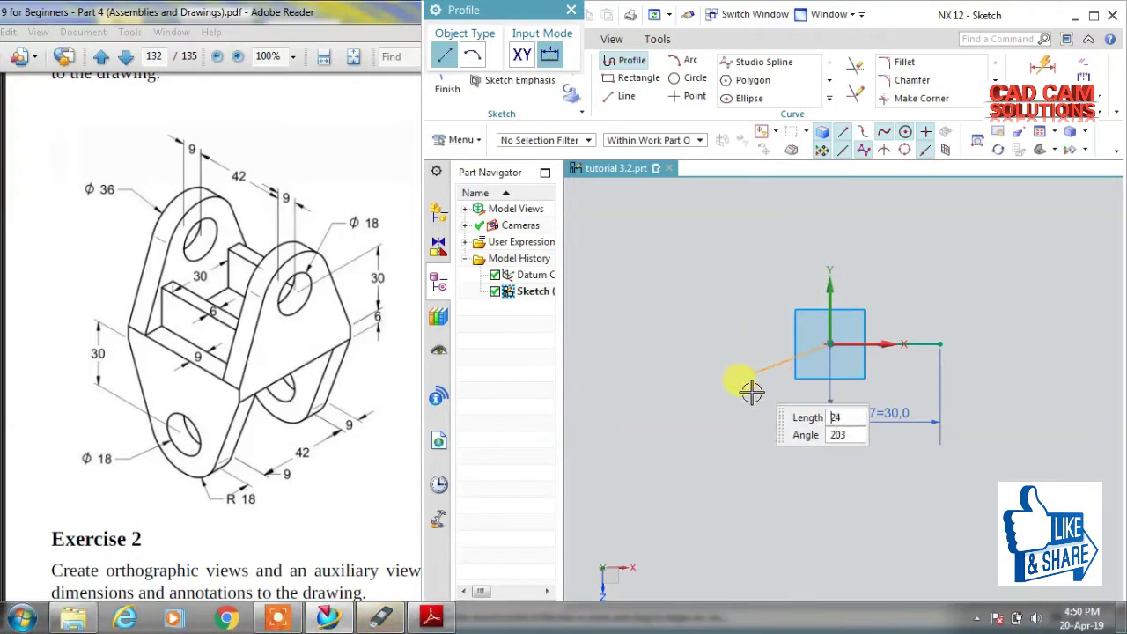
{"action": "left_click", "coordinate": [747, 340]}
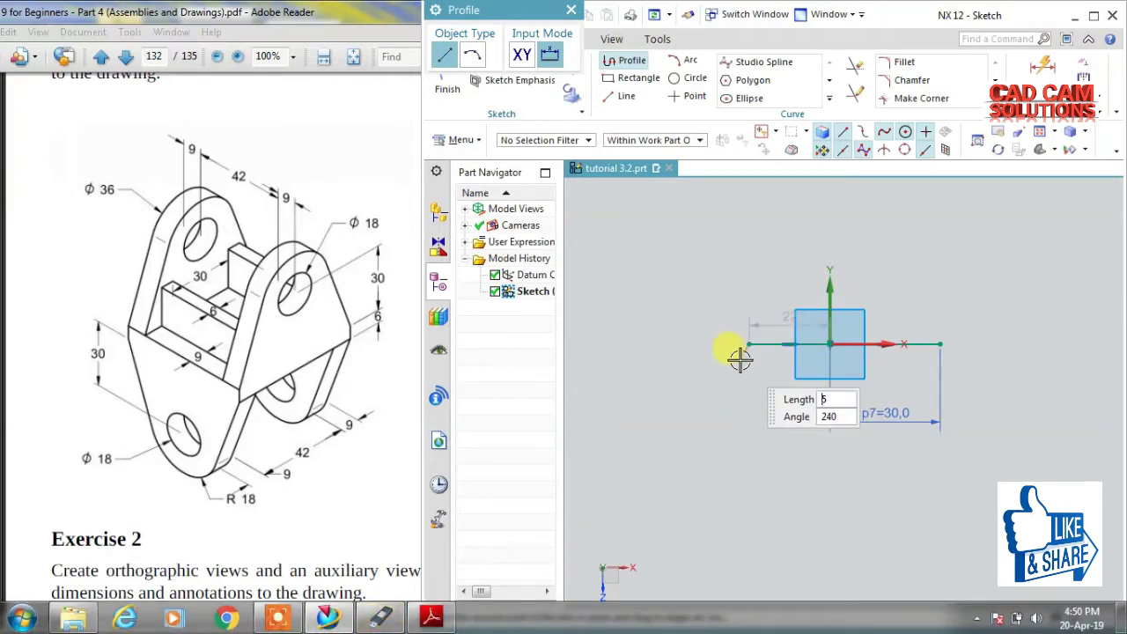
{"action": "key", "text": "Escape"}
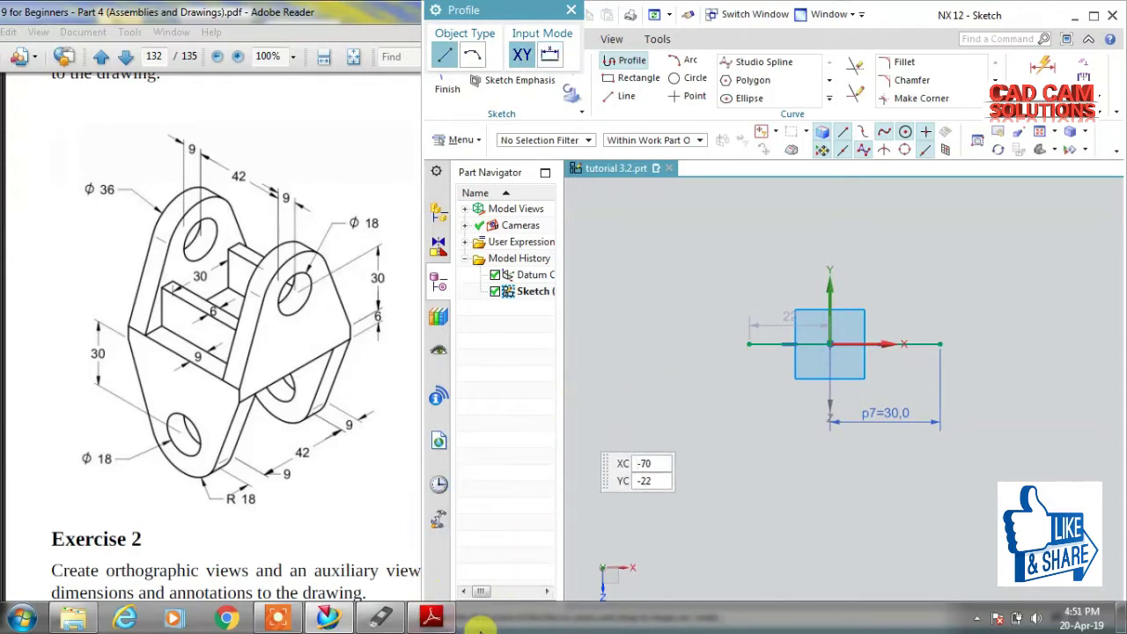
{"action": "left_click", "coordinate": [569, 394]}
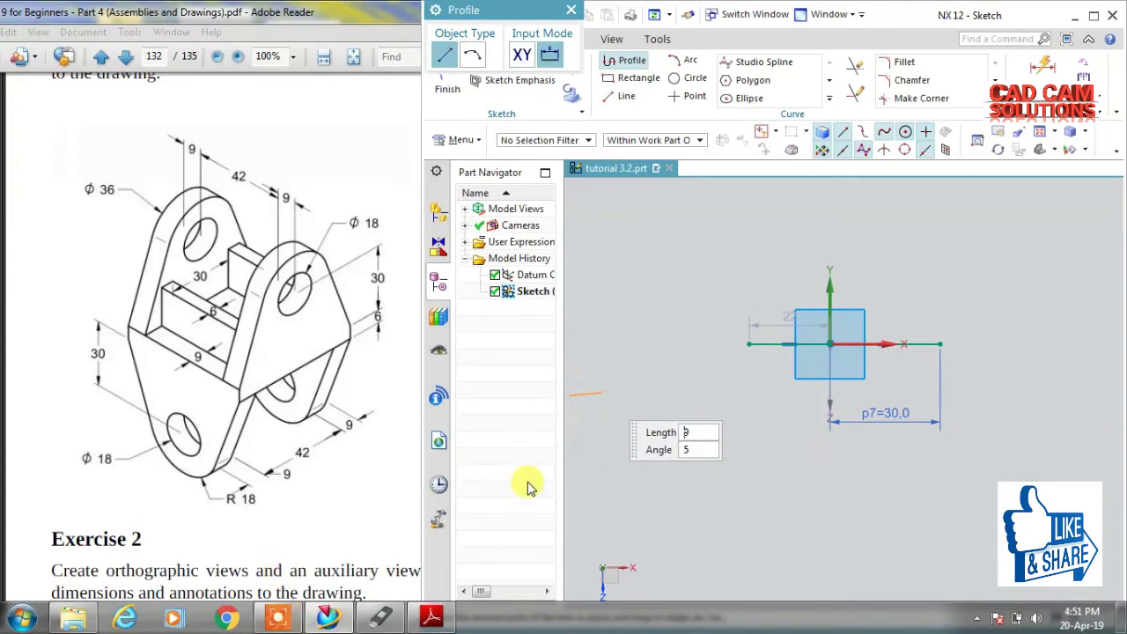
{"action": "key", "text": "Escape"}
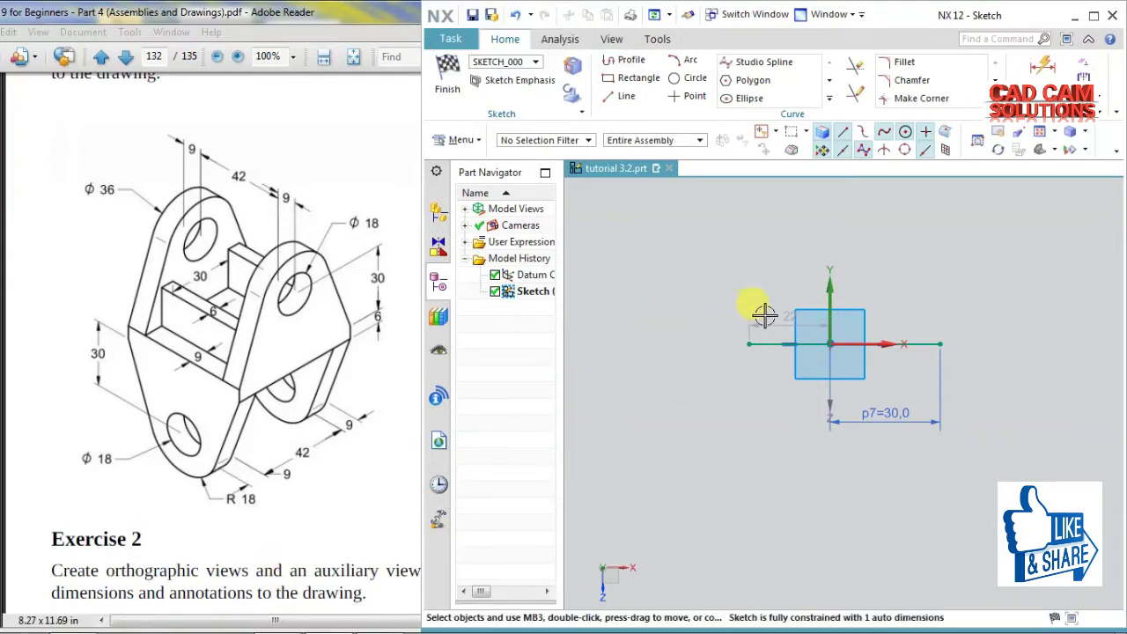
{"action": "double_click", "coordinate": [775, 322]}
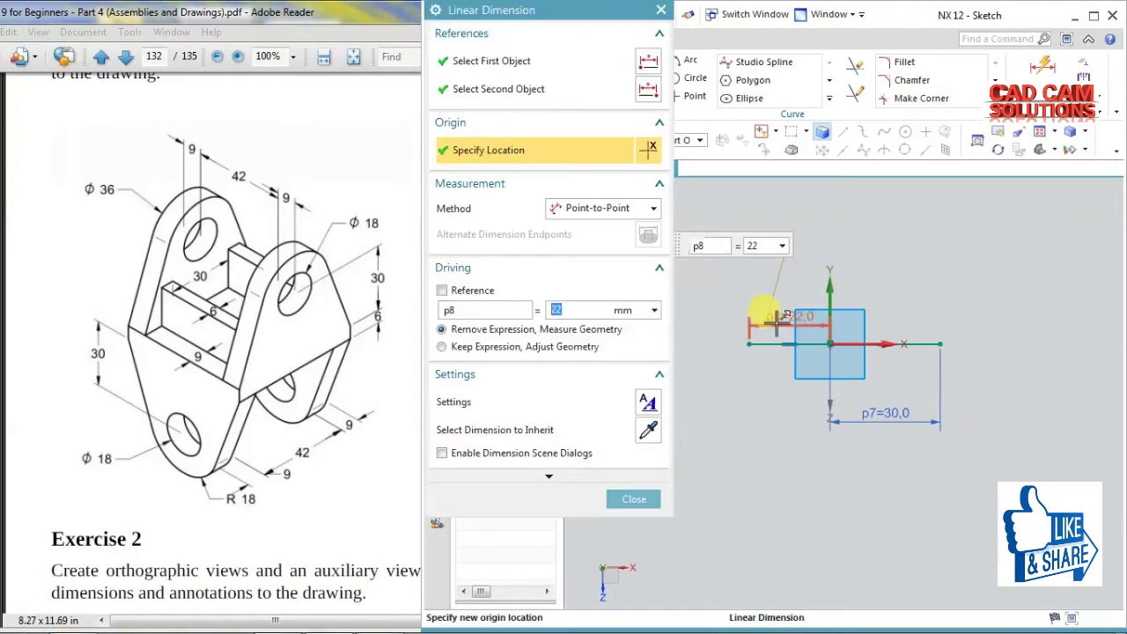
{"action": "type", "text": "30"}
{"action": "key", "text": "Return"}
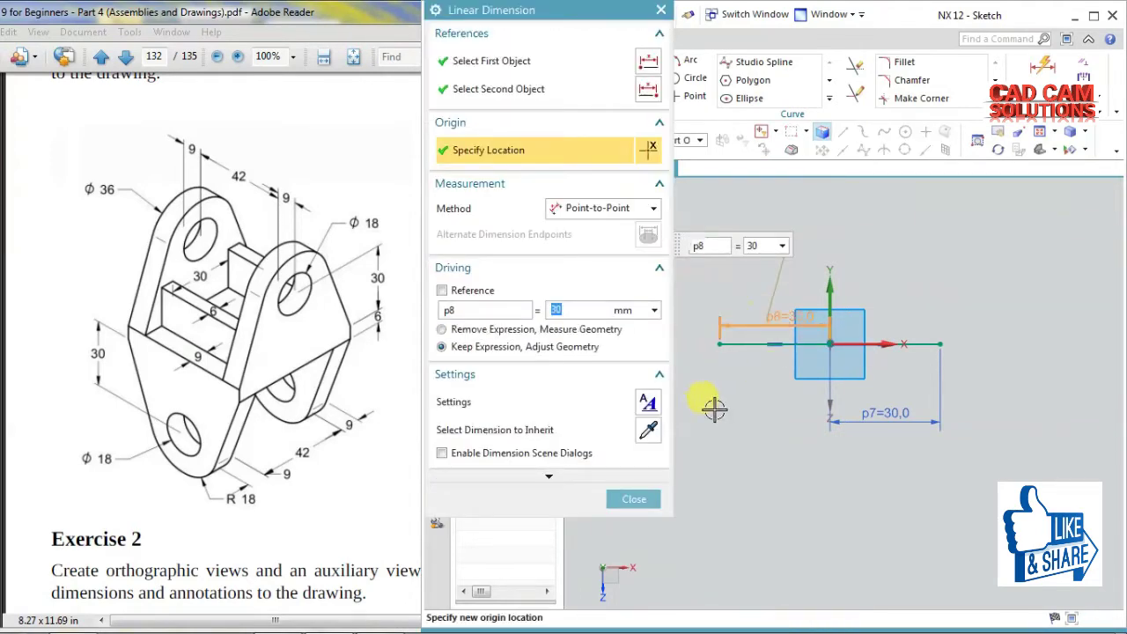
{"action": "left_click", "coordinate": [634, 499]}
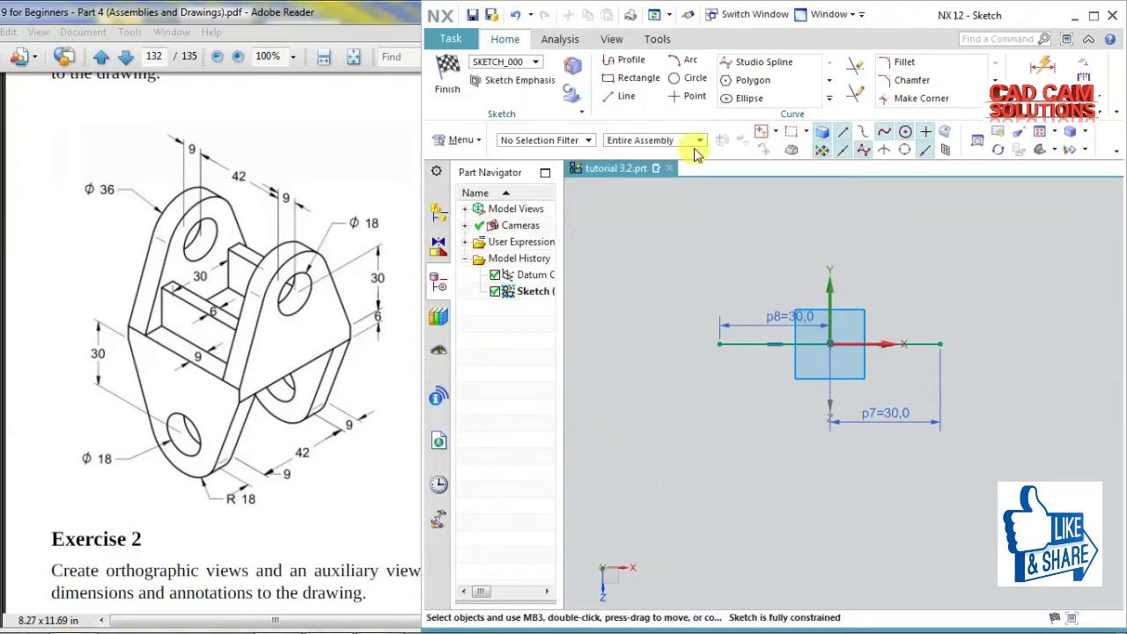
Step: Place a 36 mm diameter circle centred below the sketch origin
{"action": "left_click", "coordinate": [676, 79]}
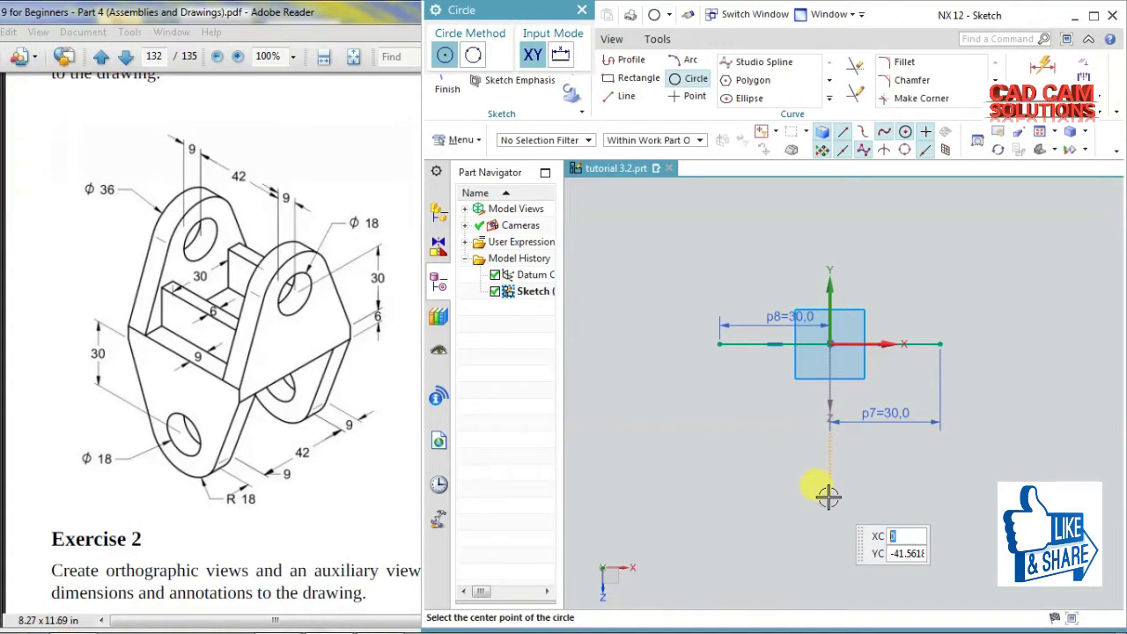
{"action": "left_click", "coordinate": [828, 495]}
{"action": "type", "text": "36"}
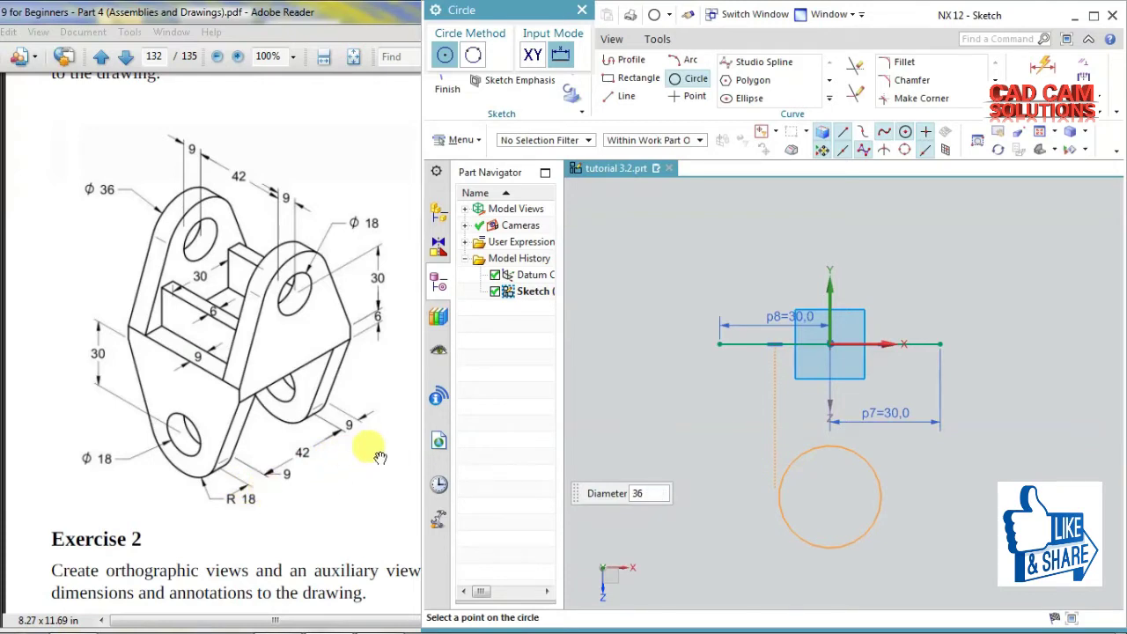
{"action": "key", "text": "Return"}
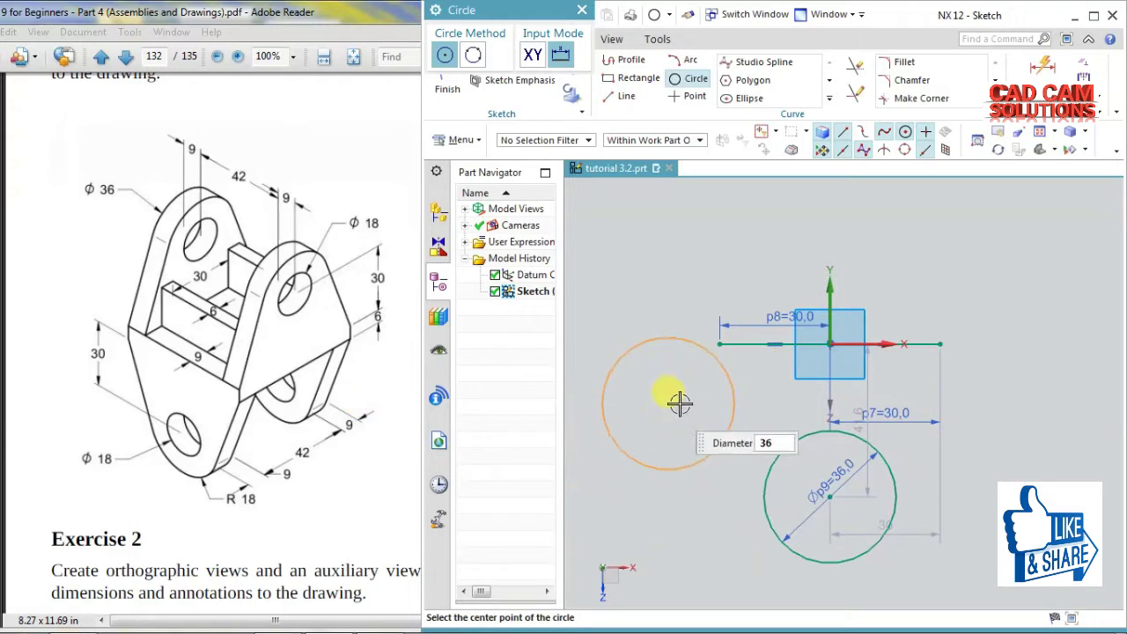
Step: From the left line end, draw a 6 mm vertical drop and a line tangent to the circle
{"action": "left_click", "coordinate": [619, 96]}
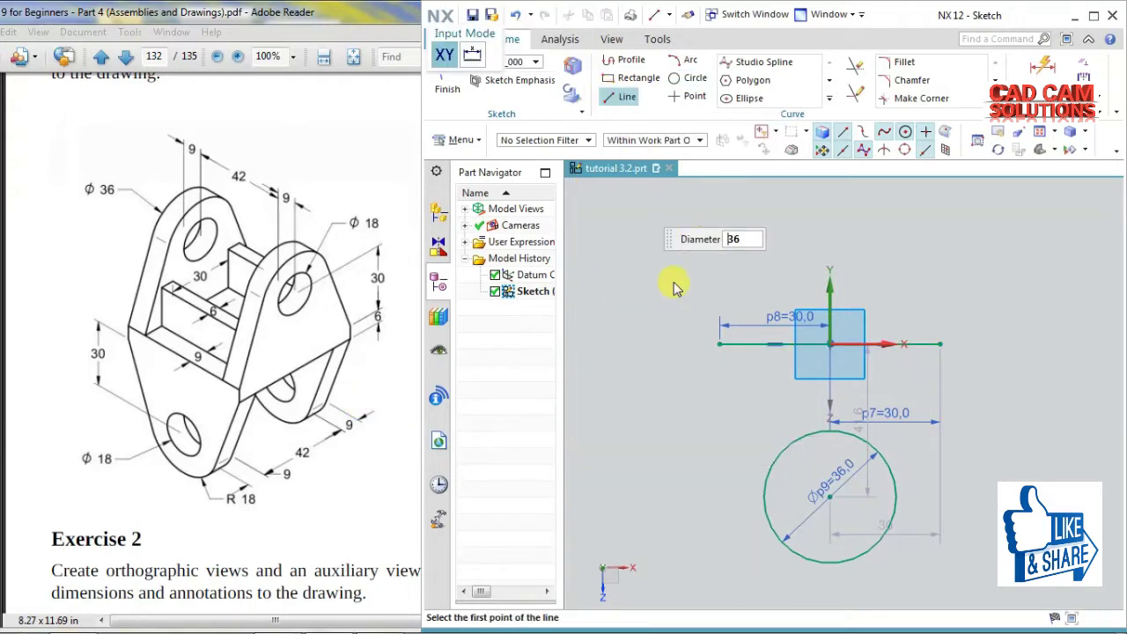
{"action": "left_click", "coordinate": [626, 60]}
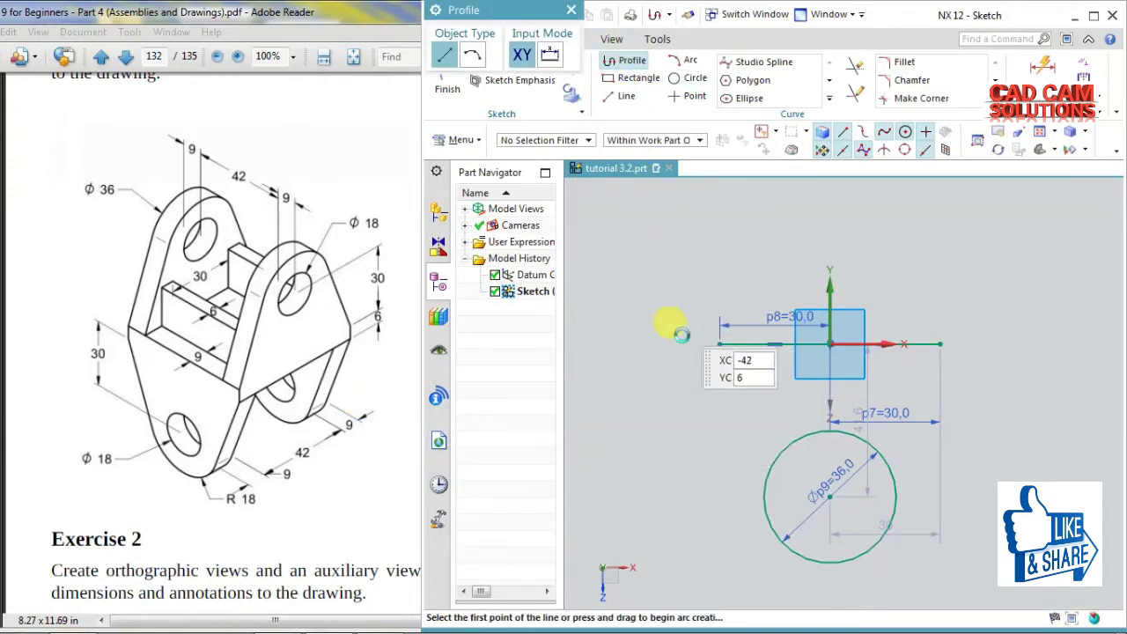
{"action": "left_click", "coordinate": [718, 344]}
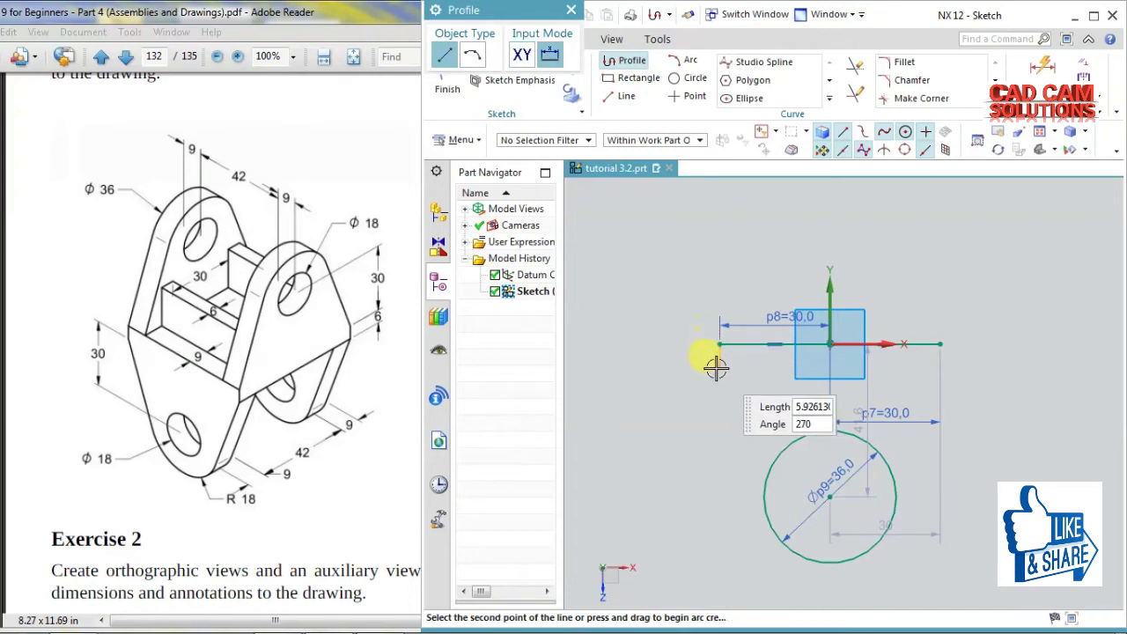
{"action": "type", "text": "6"}
{"action": "key", "text": "Tab"}
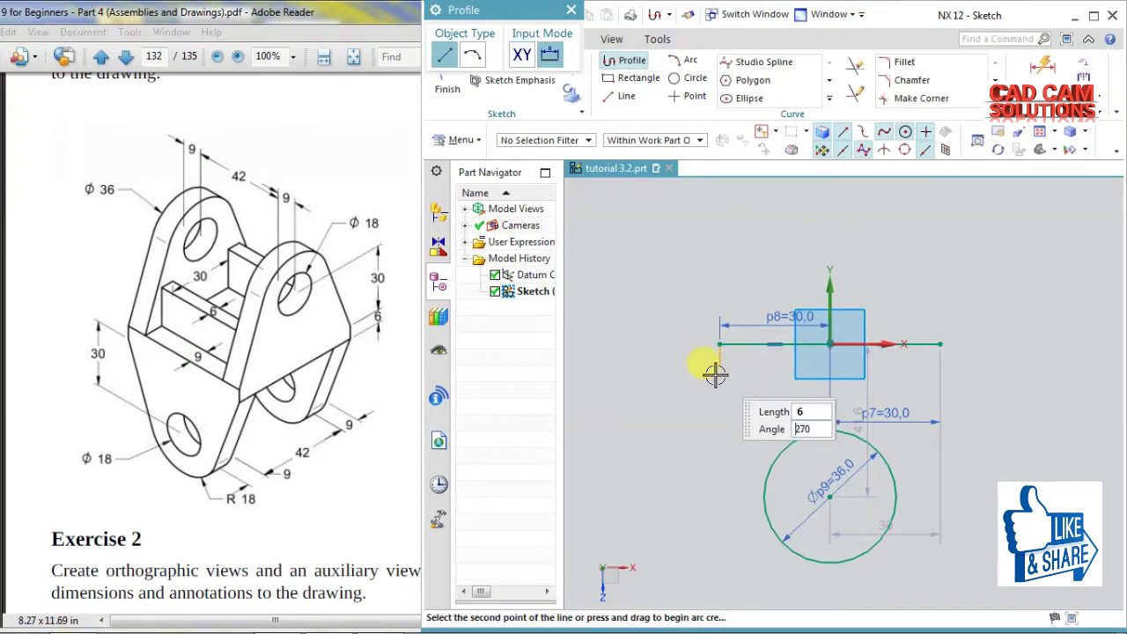
{"action": "key", "text": "Return"}
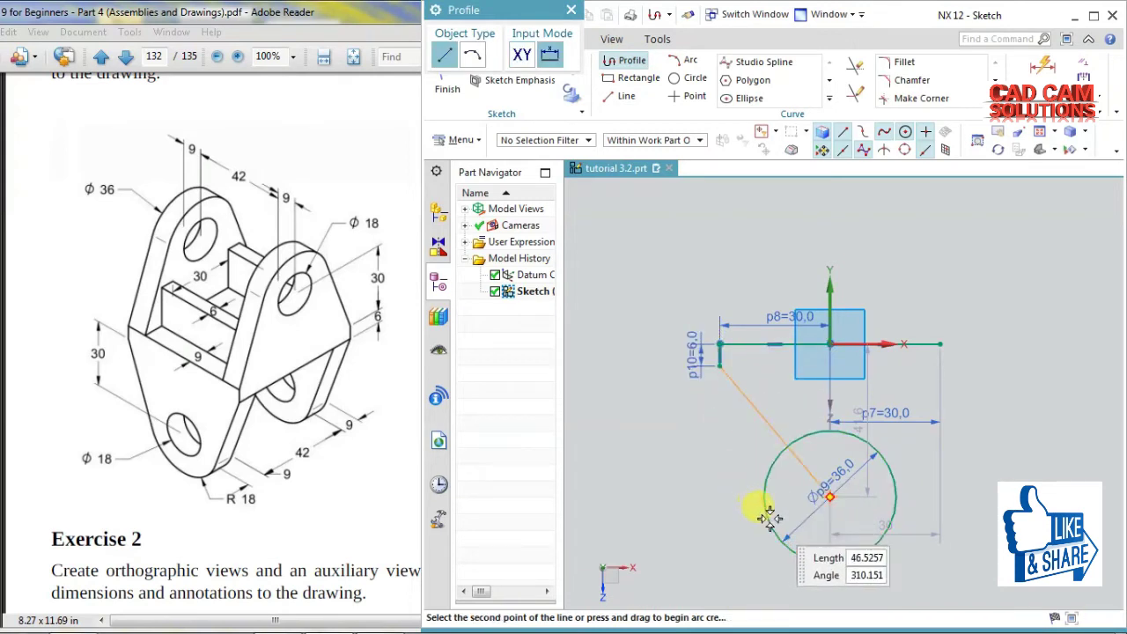
{"action": "left_click", "coordinate": [765, 521]}
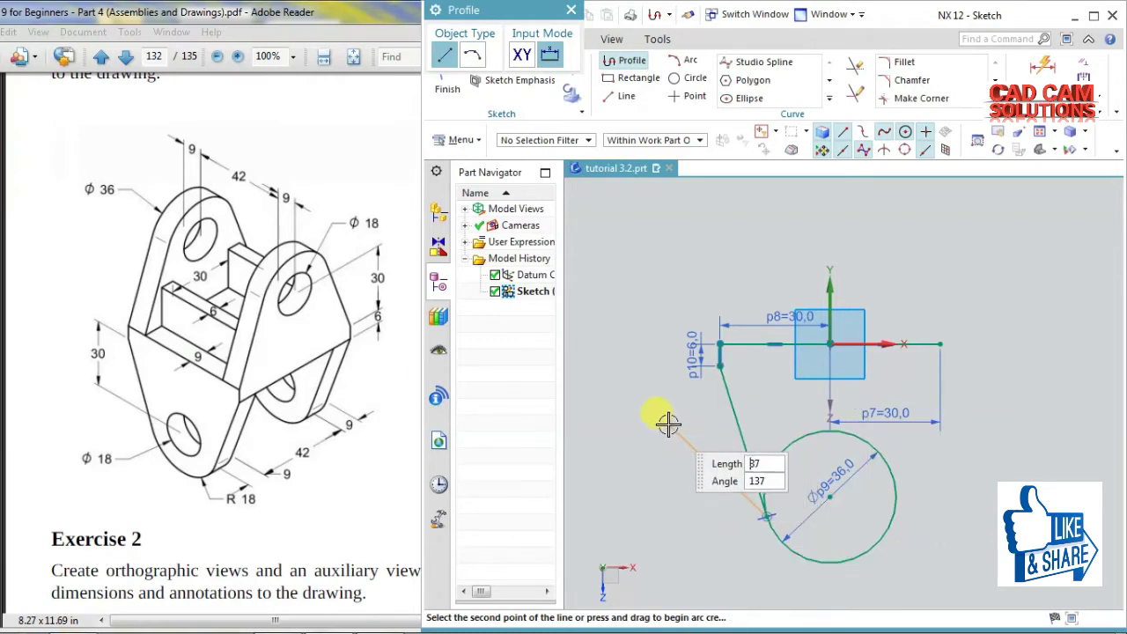
{"action": "key", "text": "Escape"}
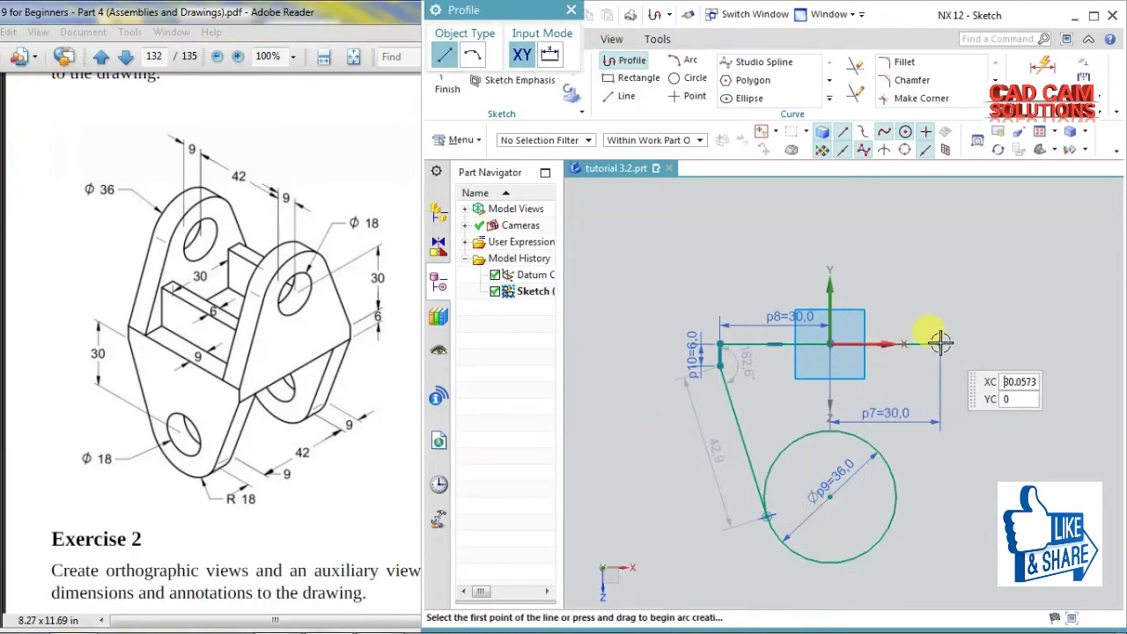
Step: From the right line end, draw a 6 mm drop and a line tangent to the circle
{"action": "left_click", "coordinate": [940, 343]}
{"action": "type", "text": "6"}
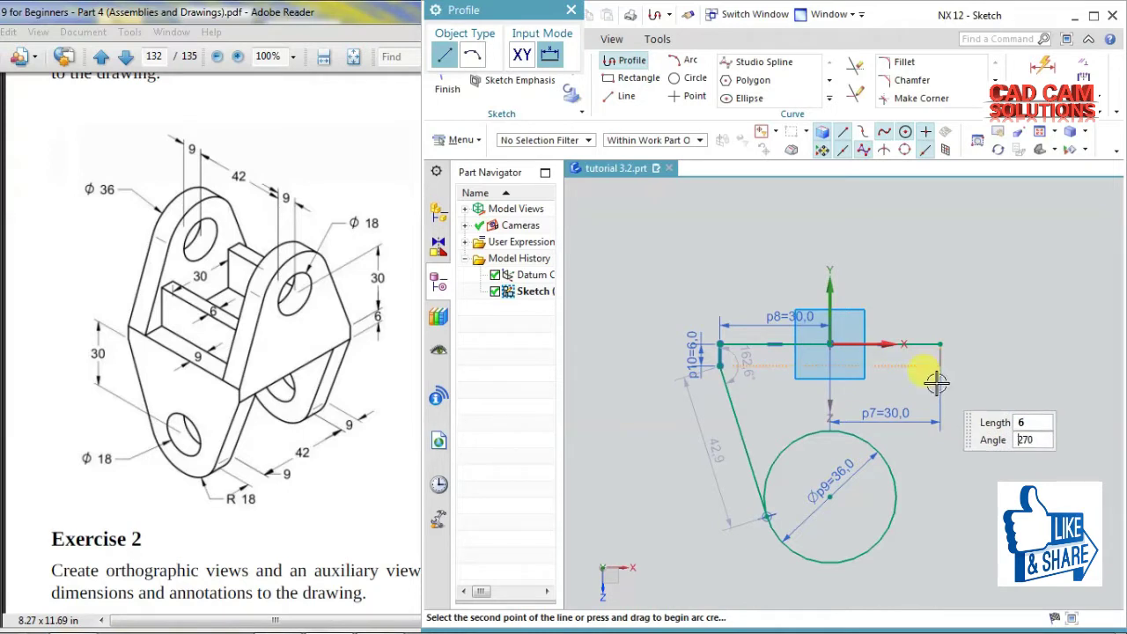
{"action": "key", "text": "Return"}
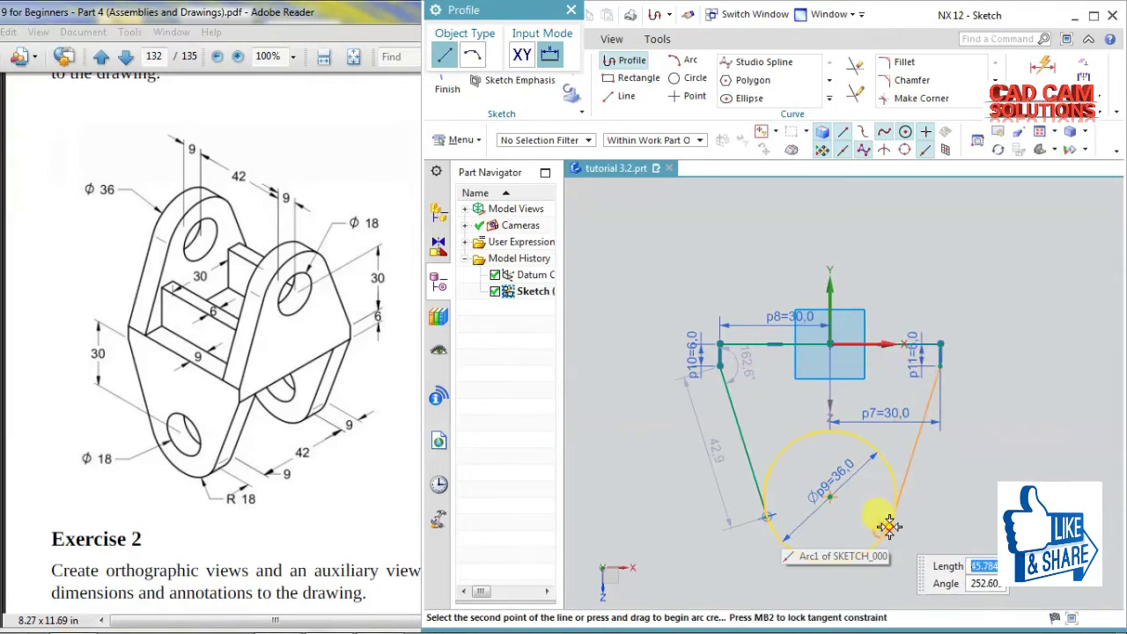
{"action": "left_click", "coordinate": [892, 520]}
{"action": "key", "text": "Escape"}
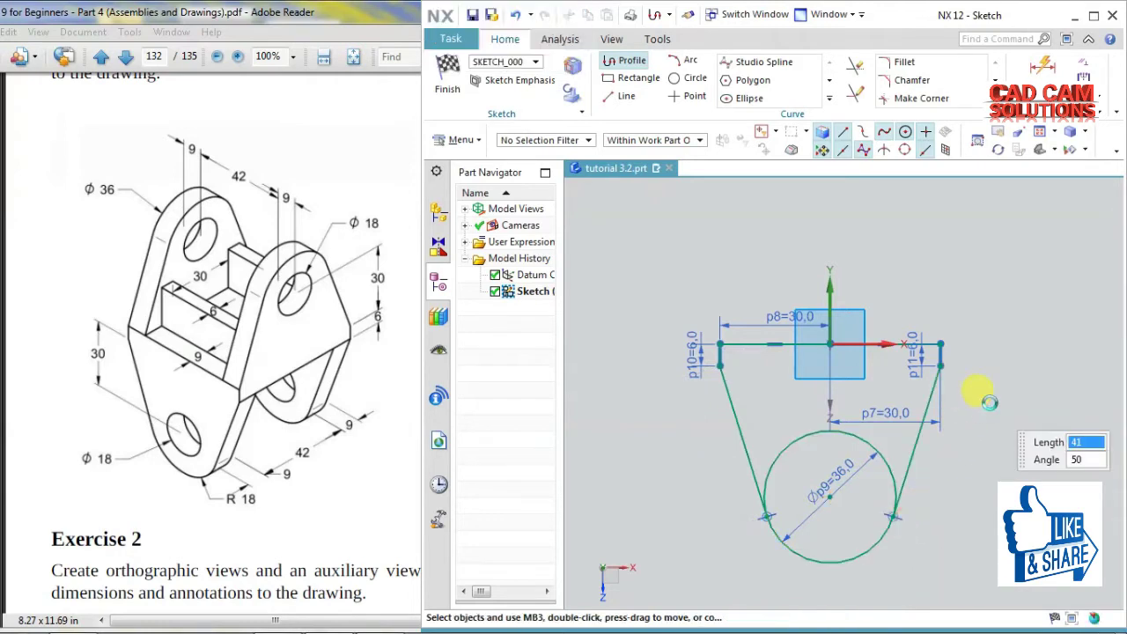
Step: Trim the circle's upper arc, add an 18 mm circle at its centre, and finish the sketch
{"action": "left_click", "coordinate": [856, 66]}
{"action": "left_click", "coordinate": [796, 445]}
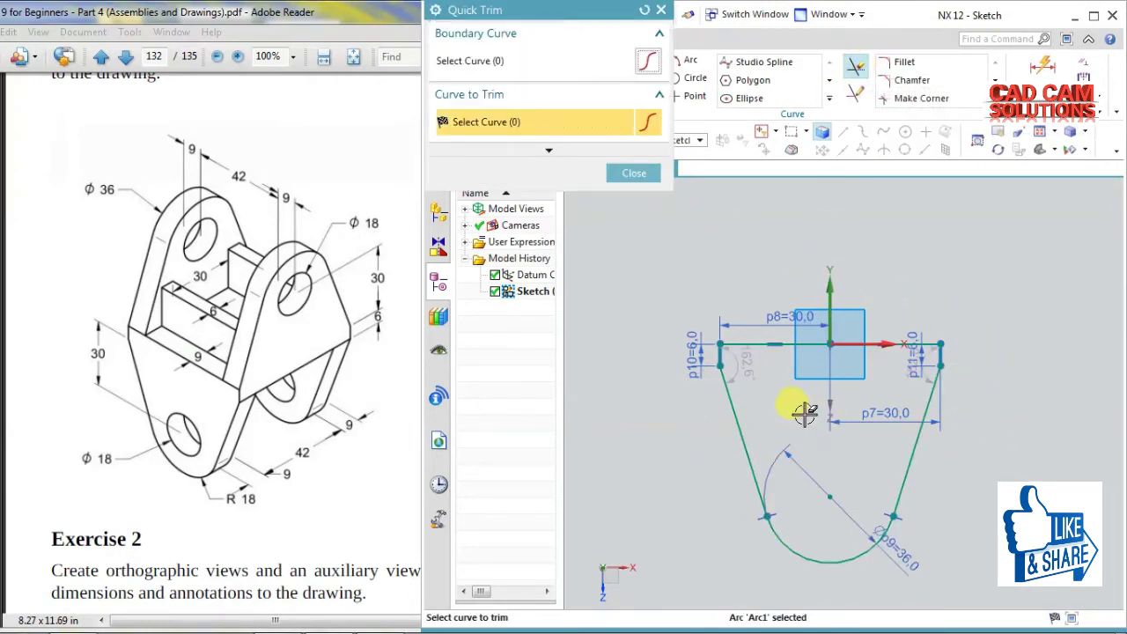
{"action": "left_click", "coordinate": [694, 78]}
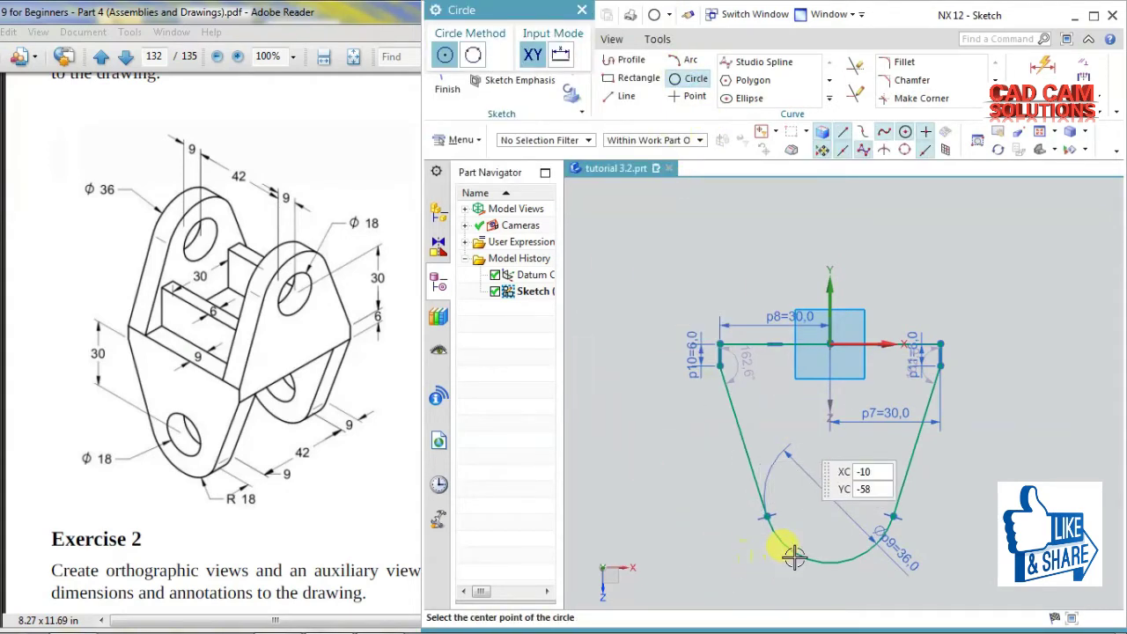
{"action": "left_click", "coordinate": [831, 497]}
{"action": "type", "text": "18"}
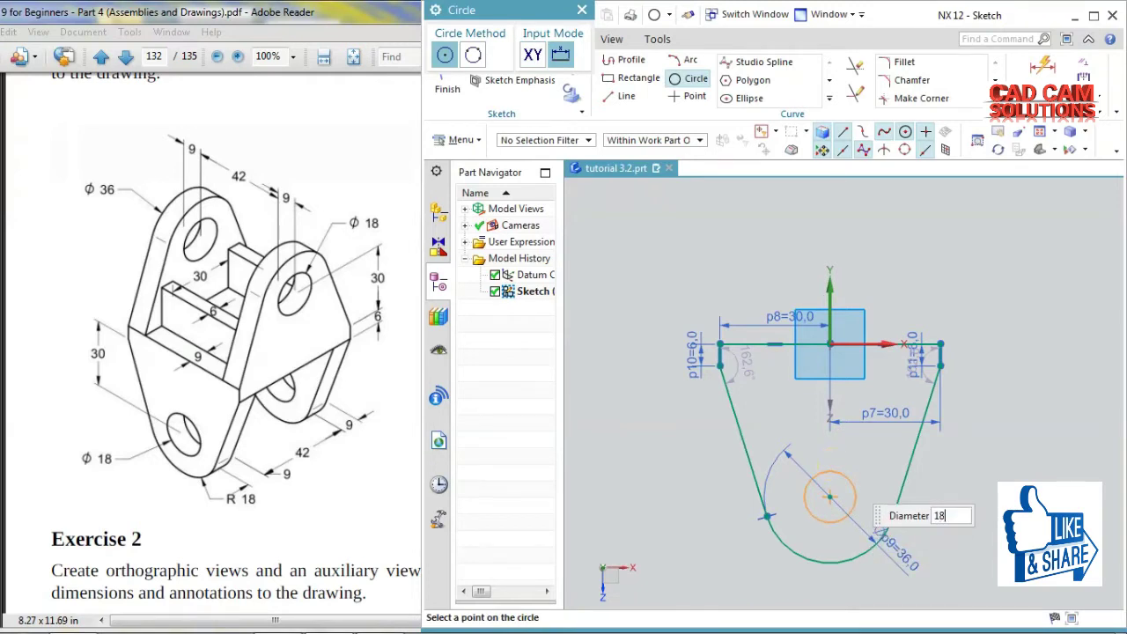
{"action": "key", "text": "Return"}
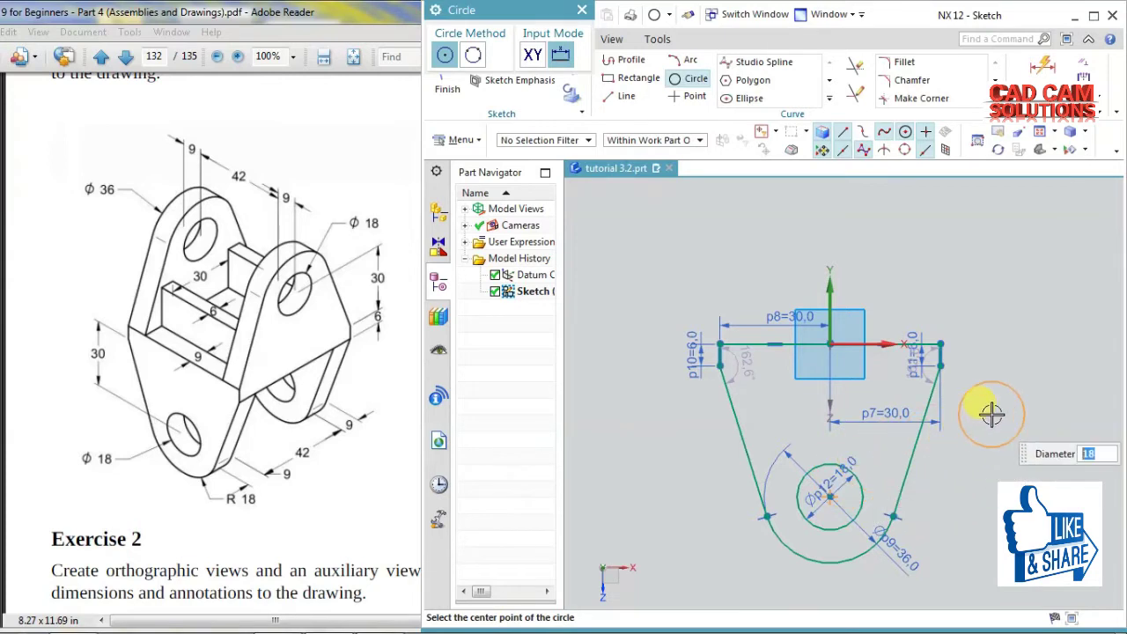
{"action": "key", "text": "Escape"}
{"action": "left_click", "coordinate": [448, 75]}
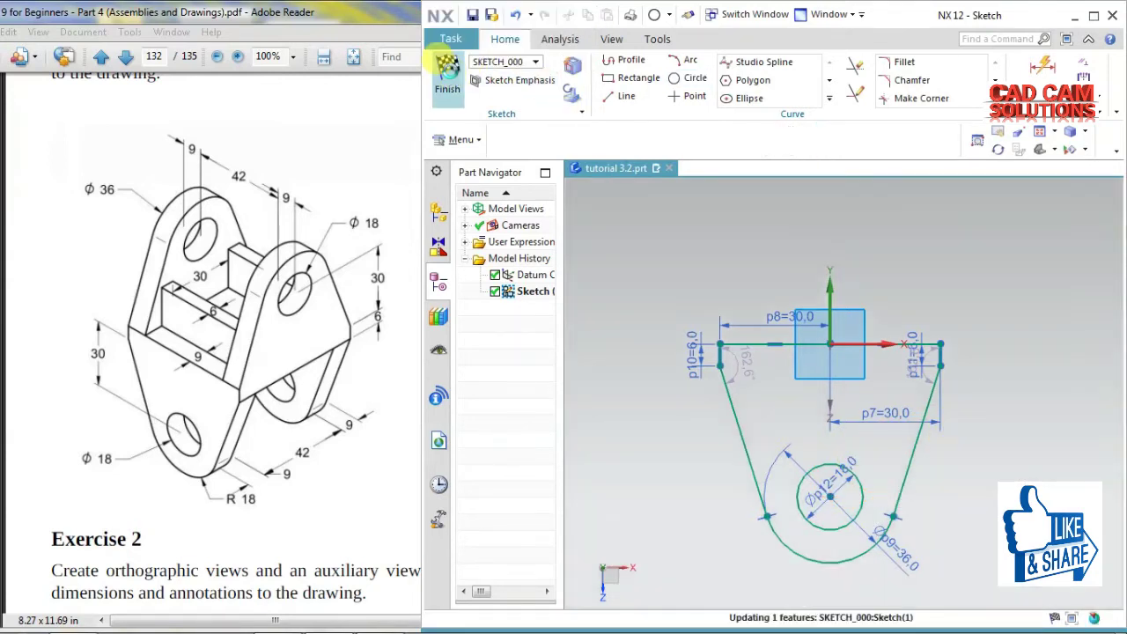
Step: Extrude the lug profile from 21 mm to 30 mm into a solid plate with its hole
{"action": "middle_click_drag", "start_coordinate": [630, 279], "coordinate": [719, 343]}
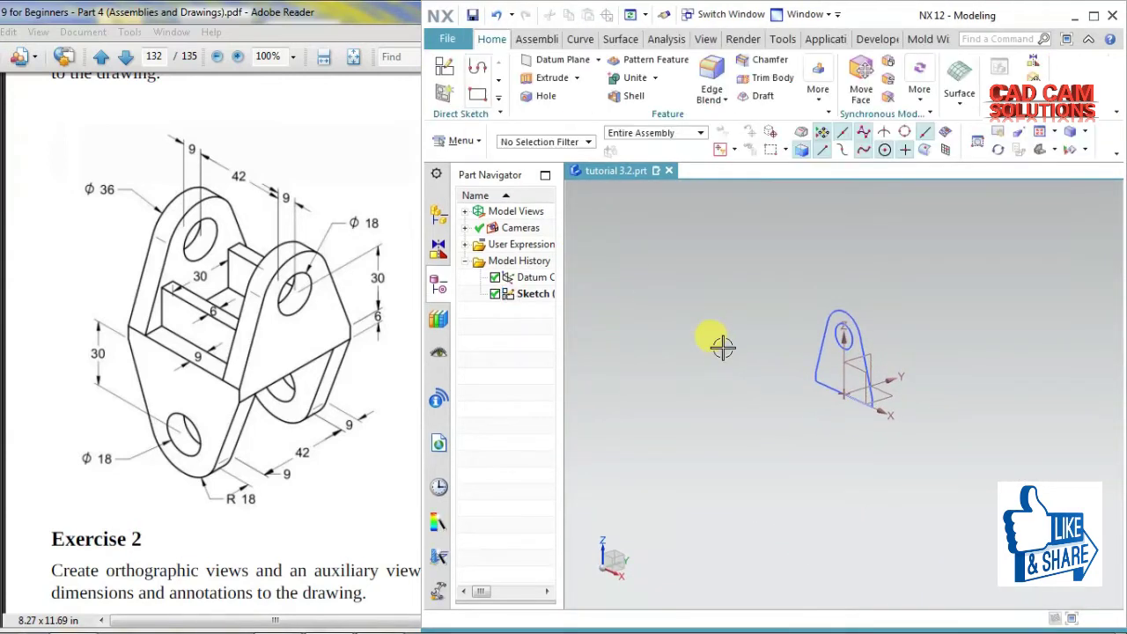
{"action": "scroll", "coordinate": [911, 330], "scroll_direction": "up", "scroll_amount": 2}
{"action": "scroll", "coordinate": [907, 337], "scroll_direction": "up", "scroll_amount": 3}
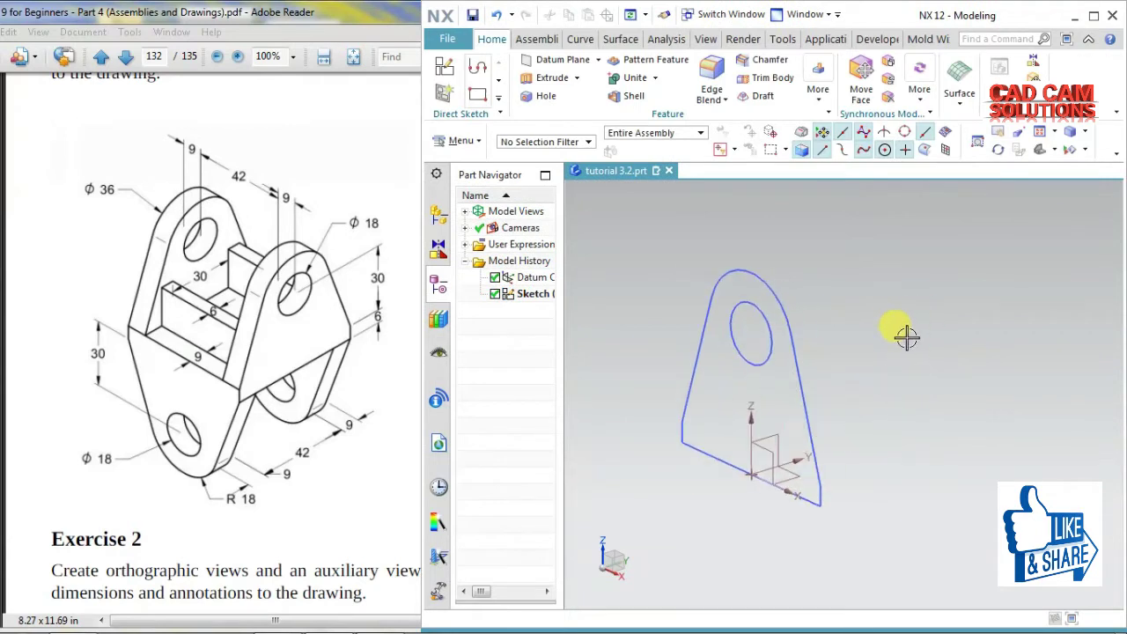
{"action": "left_click", "coordinate": [537, 78]}
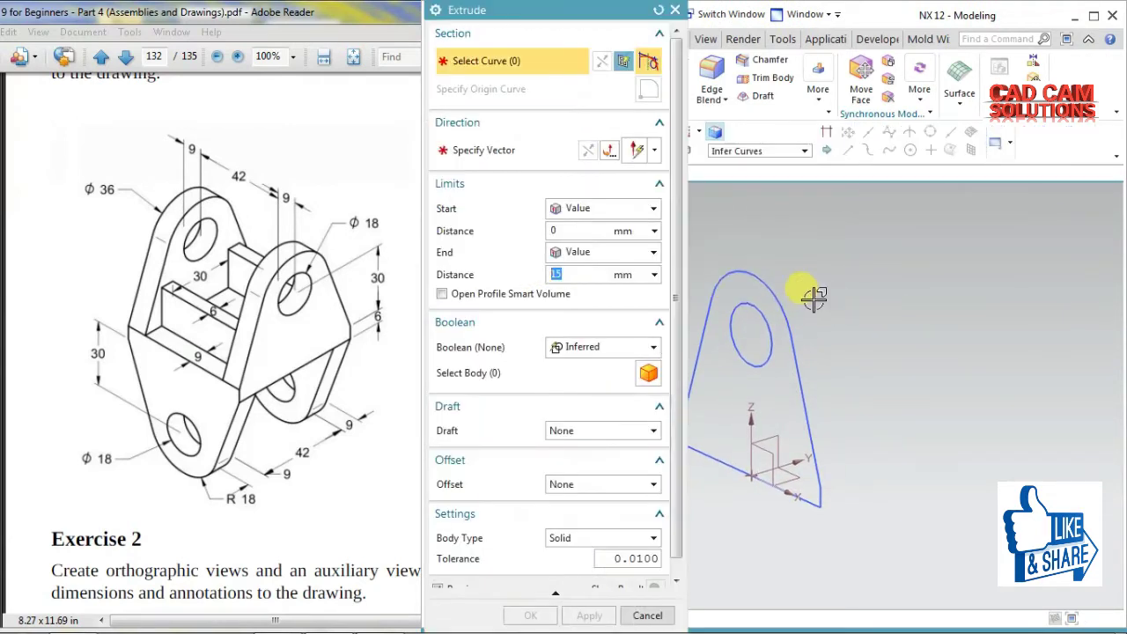
{"action": "left_click", "coordinate": [787, 335]}
{"action": "type", "text": "3"}
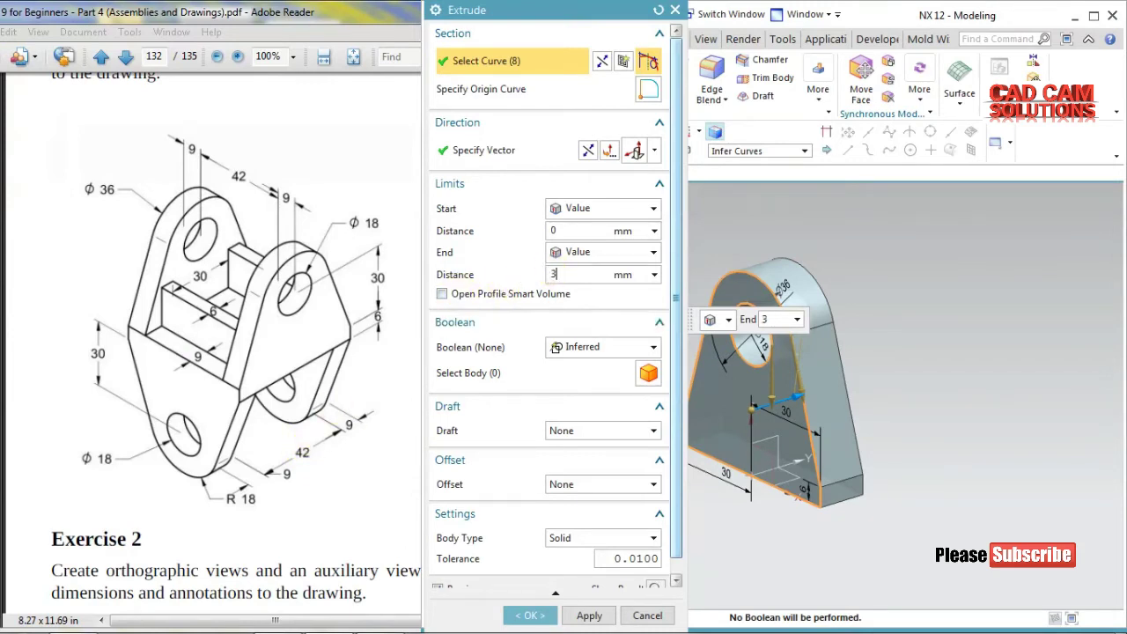
{"action": "type", "text": "0"}
{"action": "key", "text": "Return"}
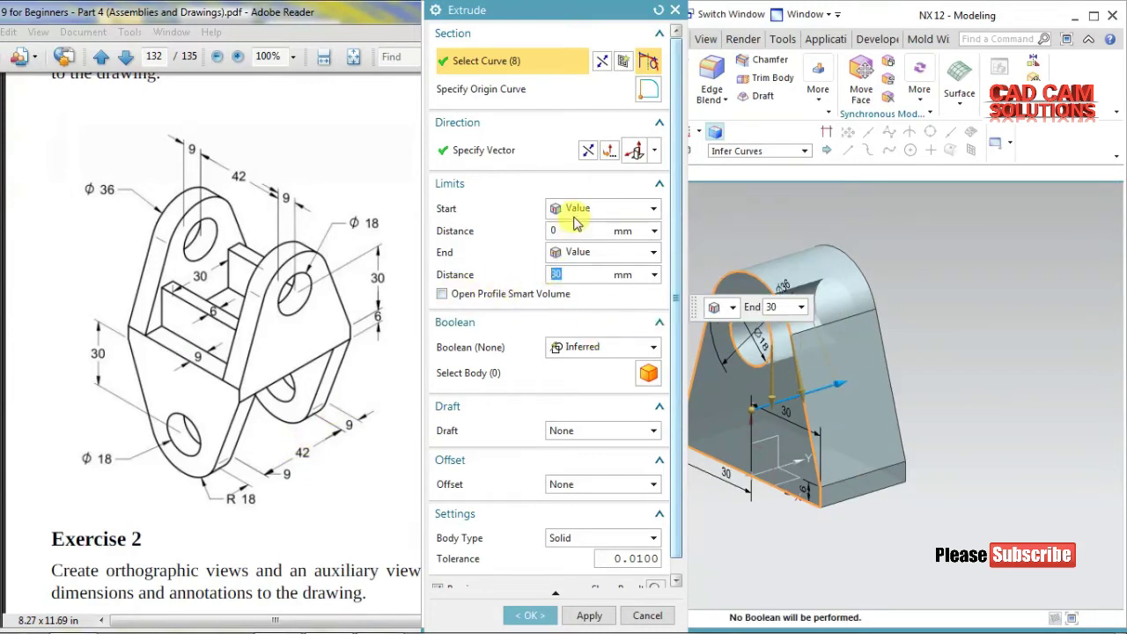
{"action": "left_click", "coordinate": [573, 227]}
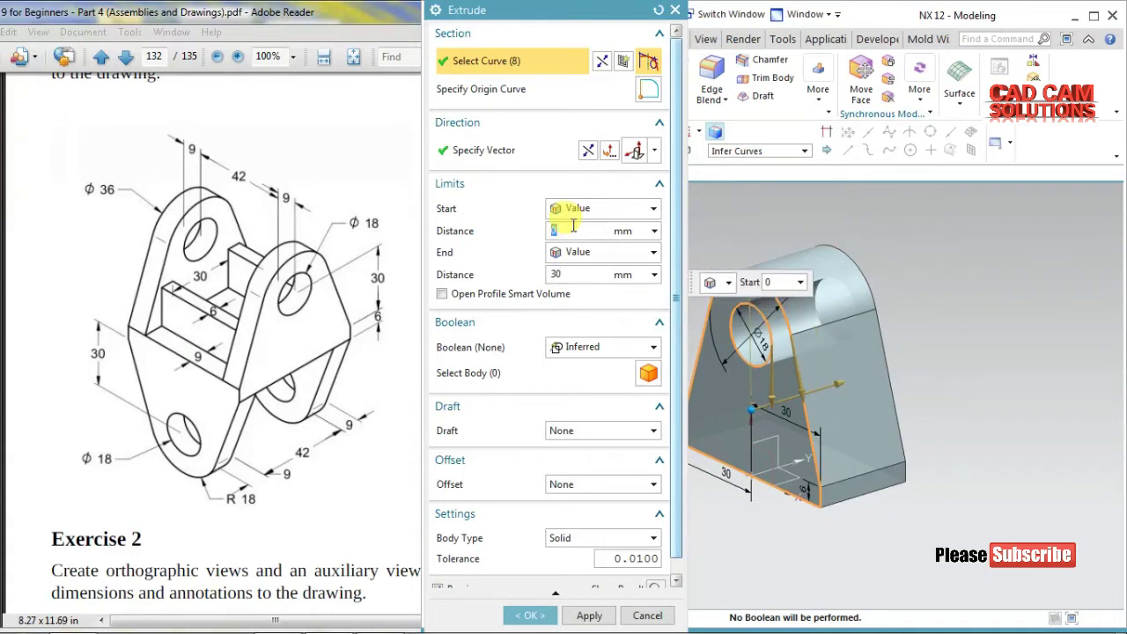
{"action": "type", "text": "21"}
{"action": "left_click", "coordinate": [572, 275]}
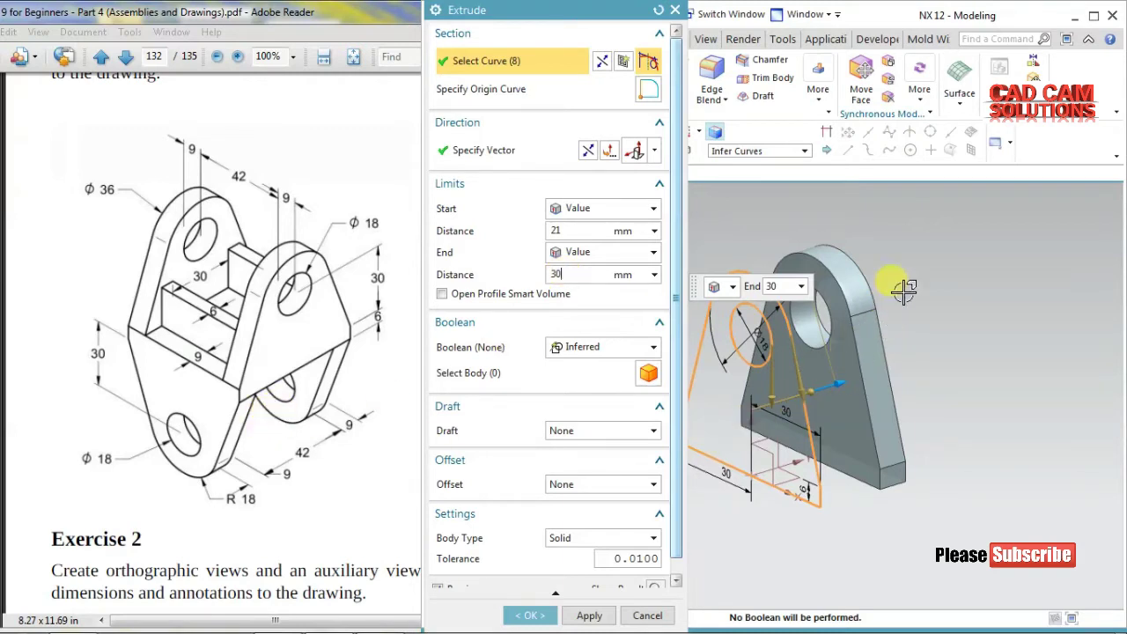
{"action": "mouse_move", "coordinate": [907, 298]}
{"action": "middle_mouse_down"}
{"action": "mouse_move", "coordinate": [1035, 440]}
{"action": "mouse_move", "coordinate": [1031, 418]}
{"action": "mouse_move", "coordinate": [1021, 430]}
{"action": "middle_mouse_up"}
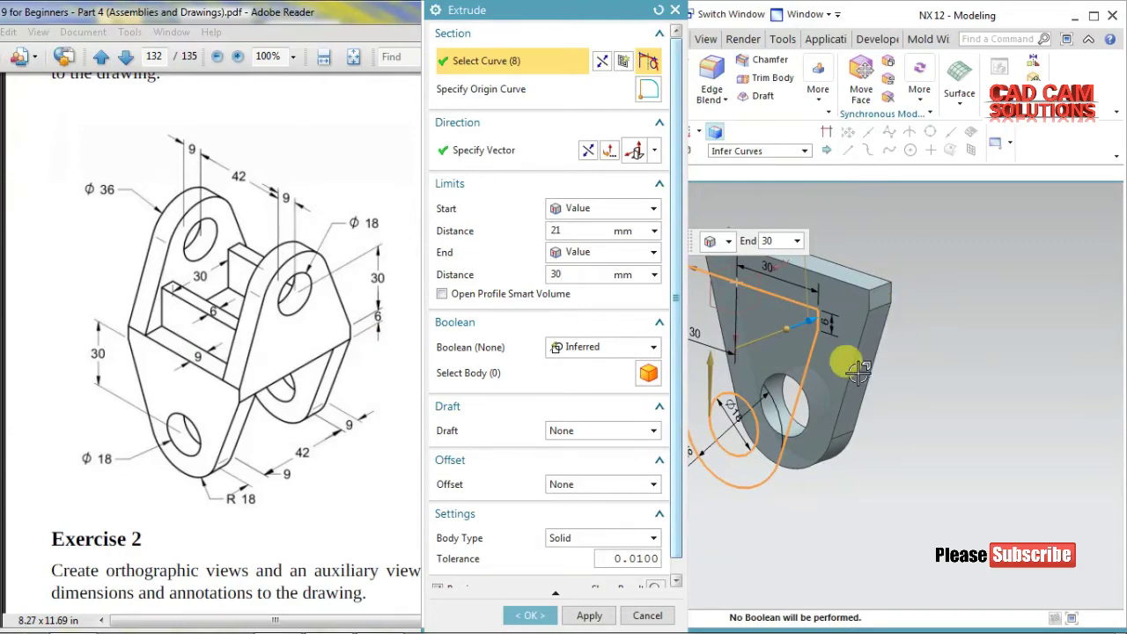
{"action": "left_click", "coordinate": [536, 616]}
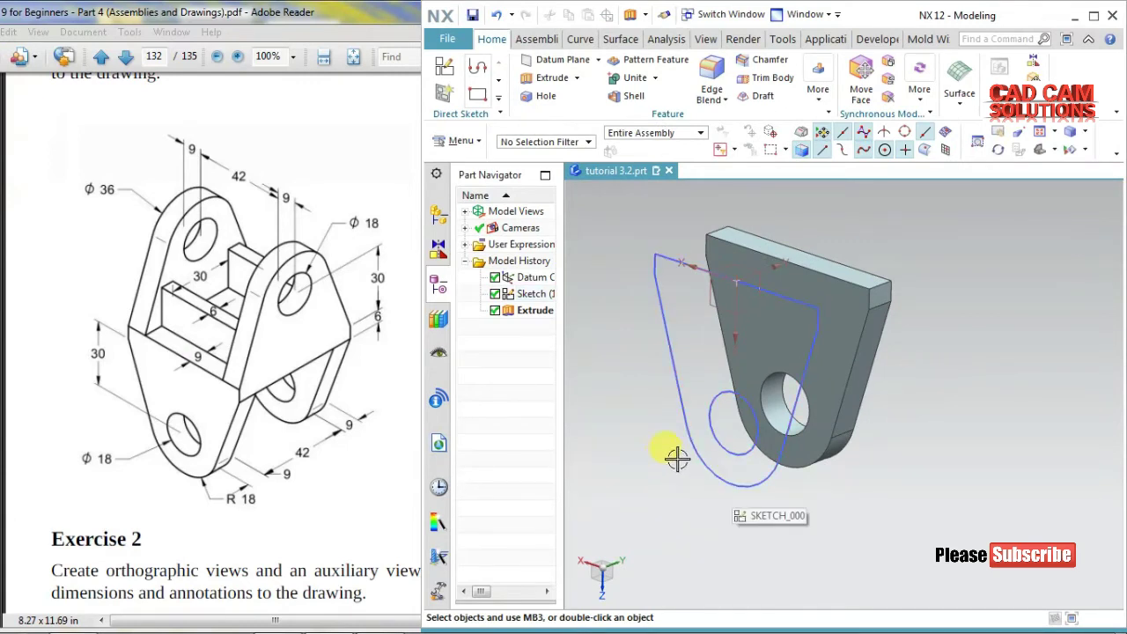
Step: Extrude the same lug sketch in the reversed direction as a separate body with Boolean None
{"action": "left_click", "coordinate": [548, 82]}
{"action": "left_click", "coordinate": [692, 270]}
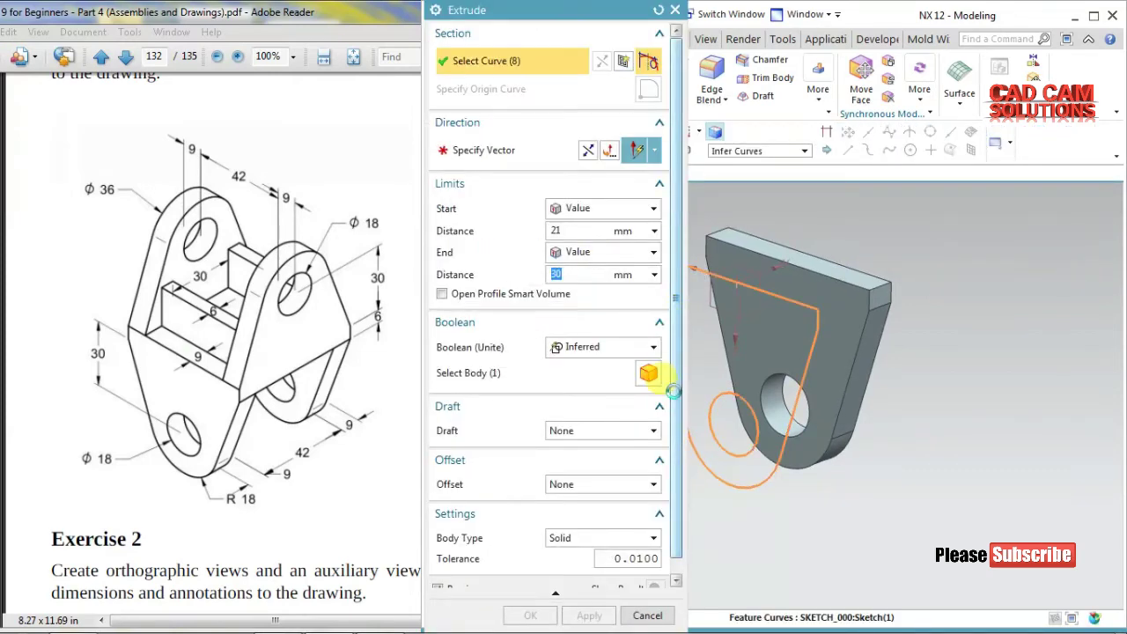
{"action": "left_click", "coordinate": [589, 153]}
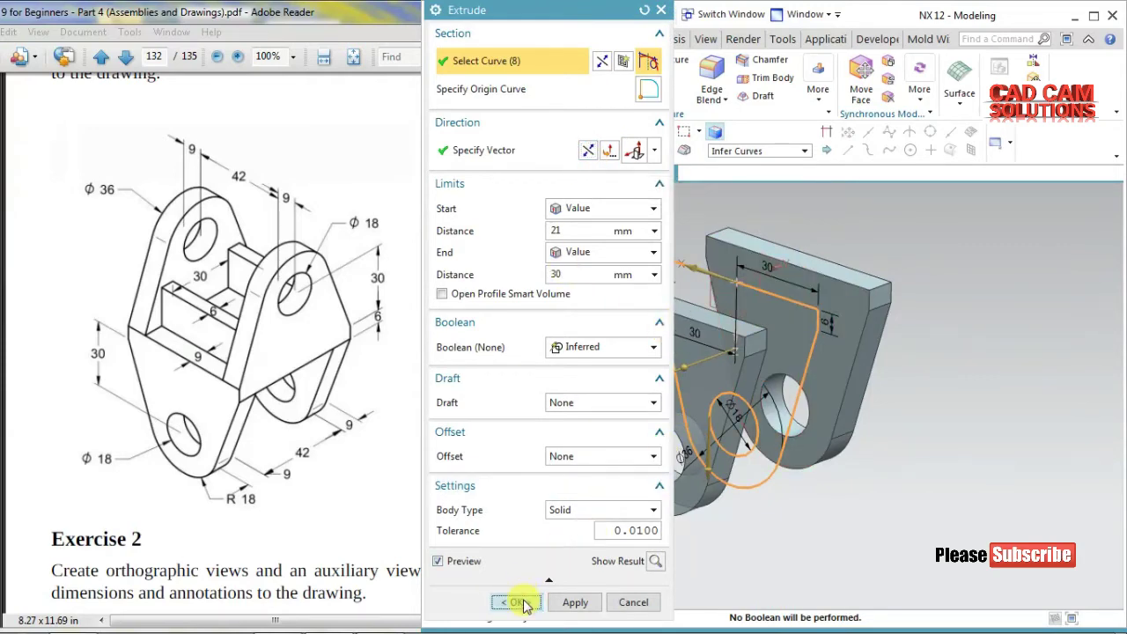
{"action": "left_click", "coordinate": [518, 603]}
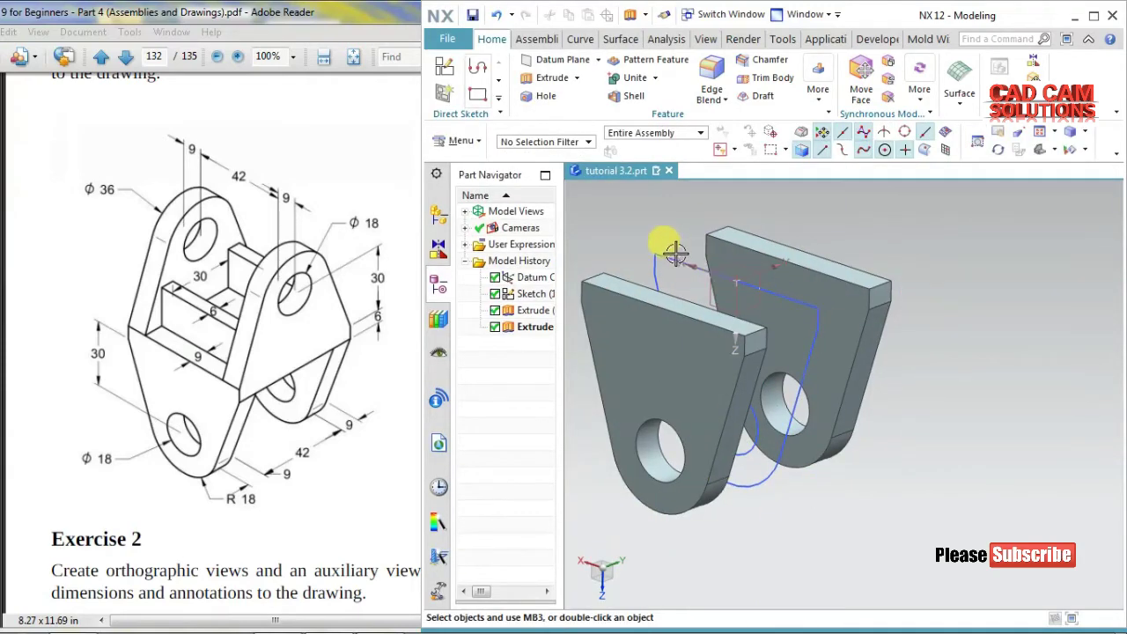
{"action": "left_click", "coordinate": [444, 67]}
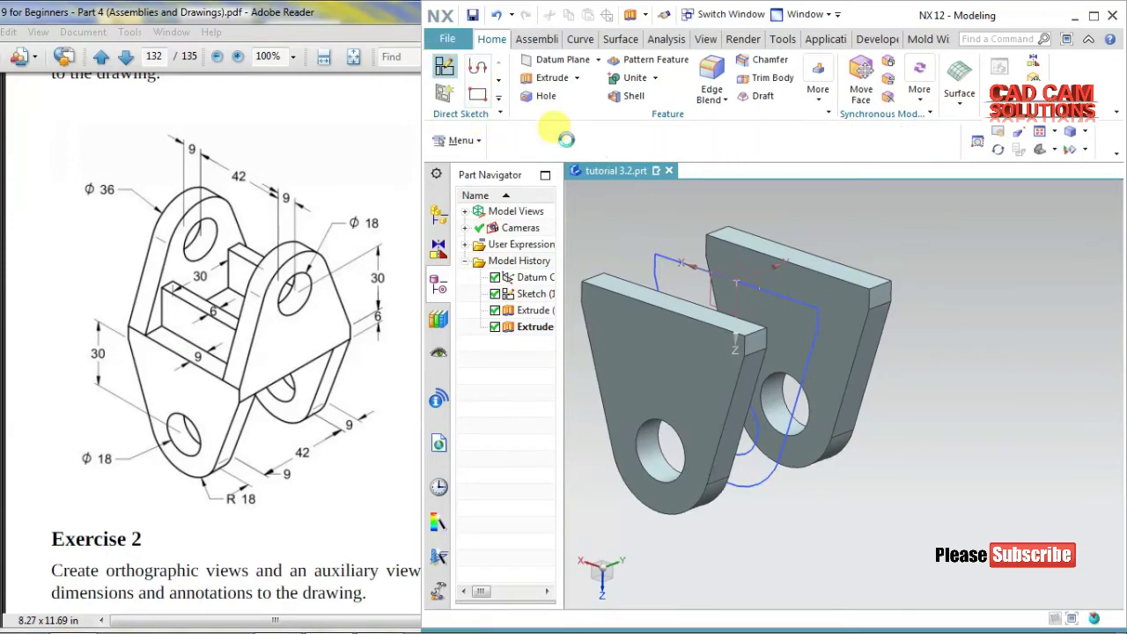
Step: Place a new sketch on the lug plate face, using an edge as horizontal reference
{"action": "left_click", "coordinate": [729, 251]}
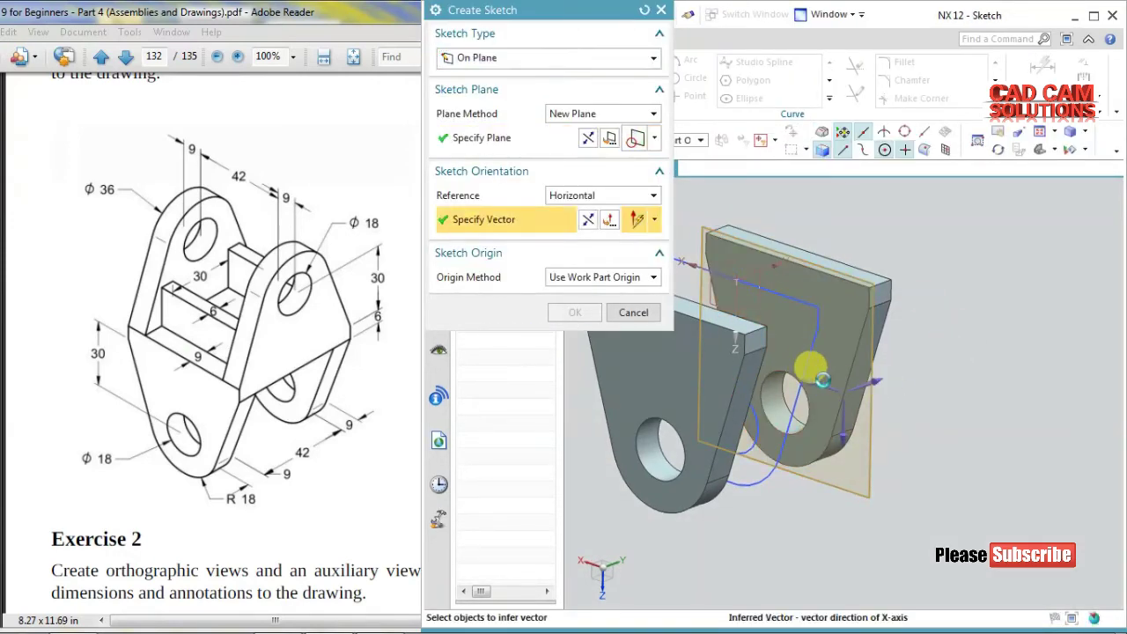
{"action": "left_click", "coordinate": [800, 364]}
{"action": "middle_click", "coordinate": [944, 332]}
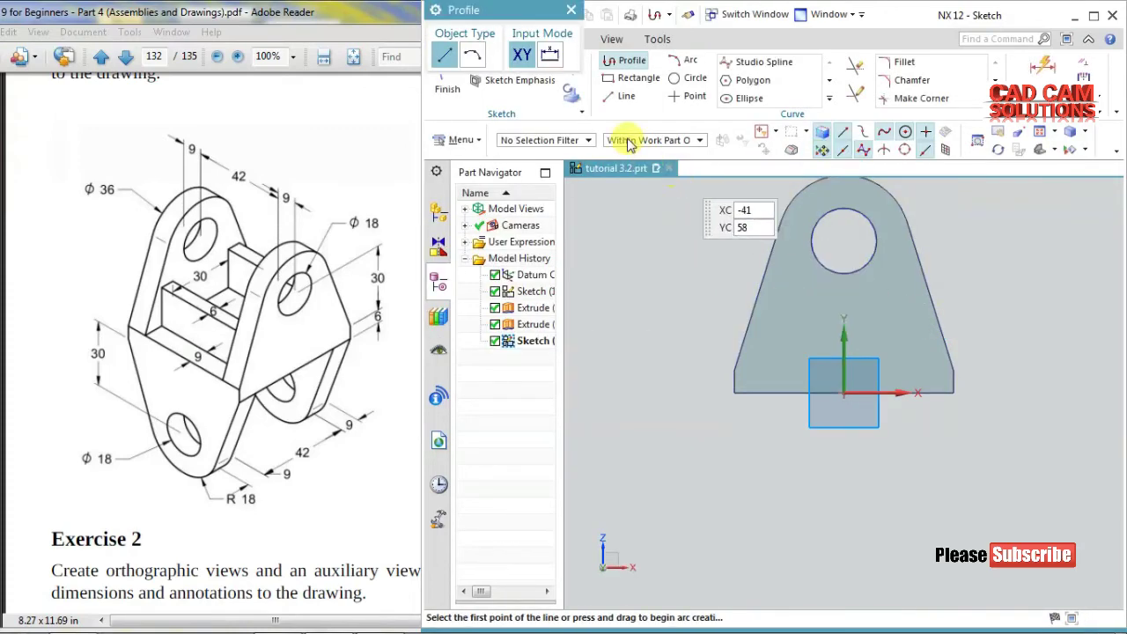
Step: Draw a rectangle from the plate's bottom-left corner to its right edge and finish the sketch
{"action": "left_click", "coordinate": [639, 79]}
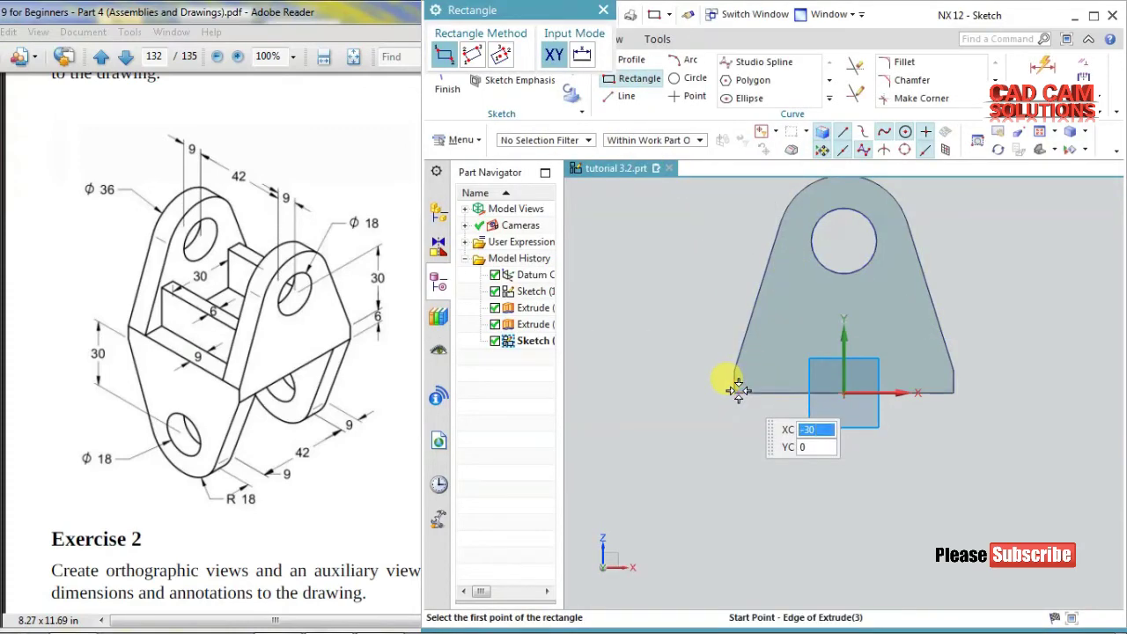
{"action": "left_click", "coordinate": [735, 392]}
{"action": "left_click", "coordinate": [955, 372]}
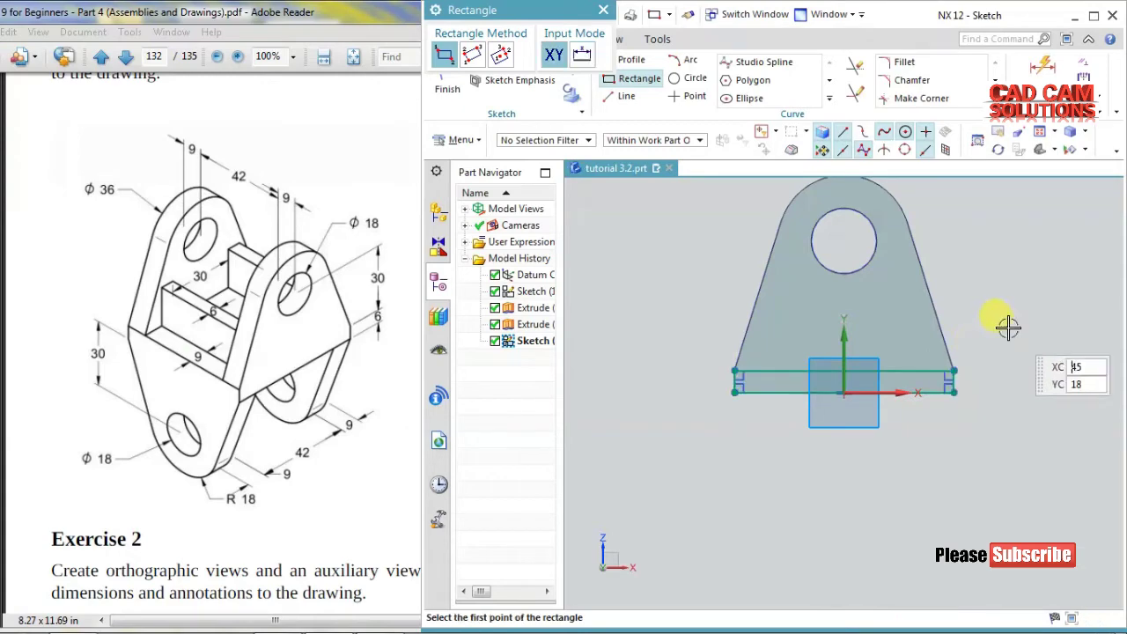
{"action": "left_click", "coordinate": [449, 92]}
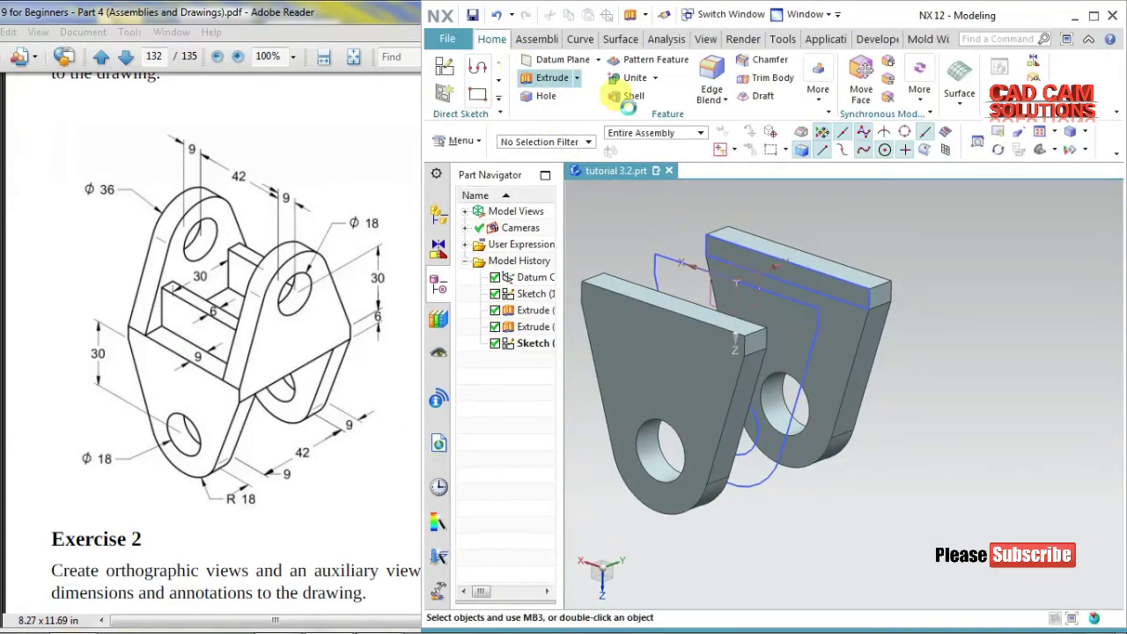
{"action": "left_click", "coordinate": [550, 78]}
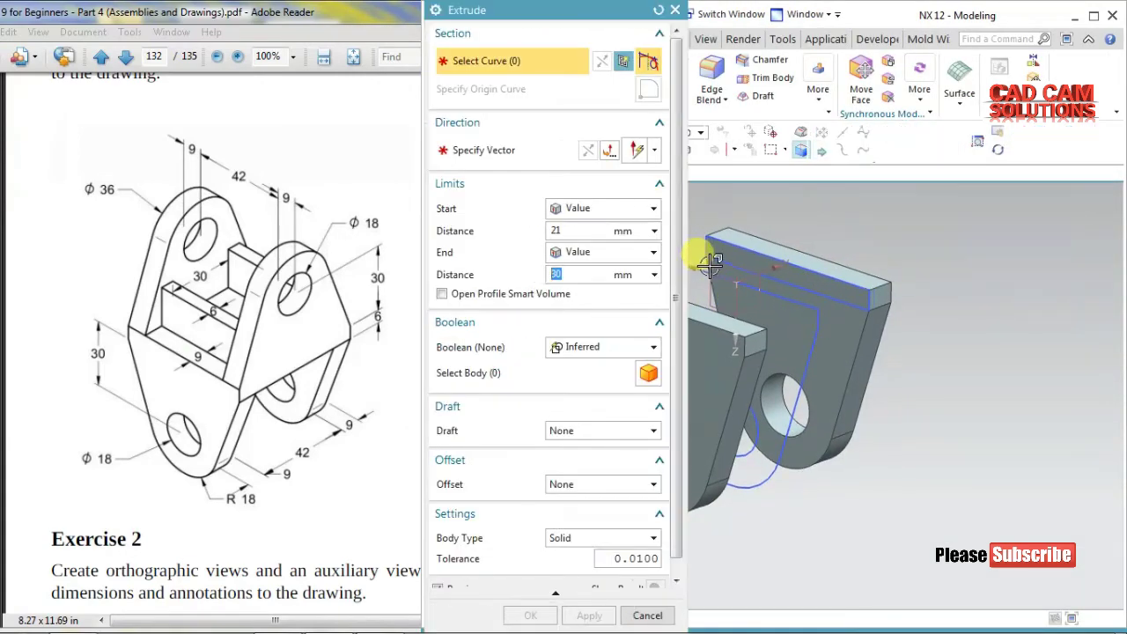
Step: Extrude the rectangle sketch from 0 mm to 42 mm
{"action": "left_click", "coordinate": [775, 286]}
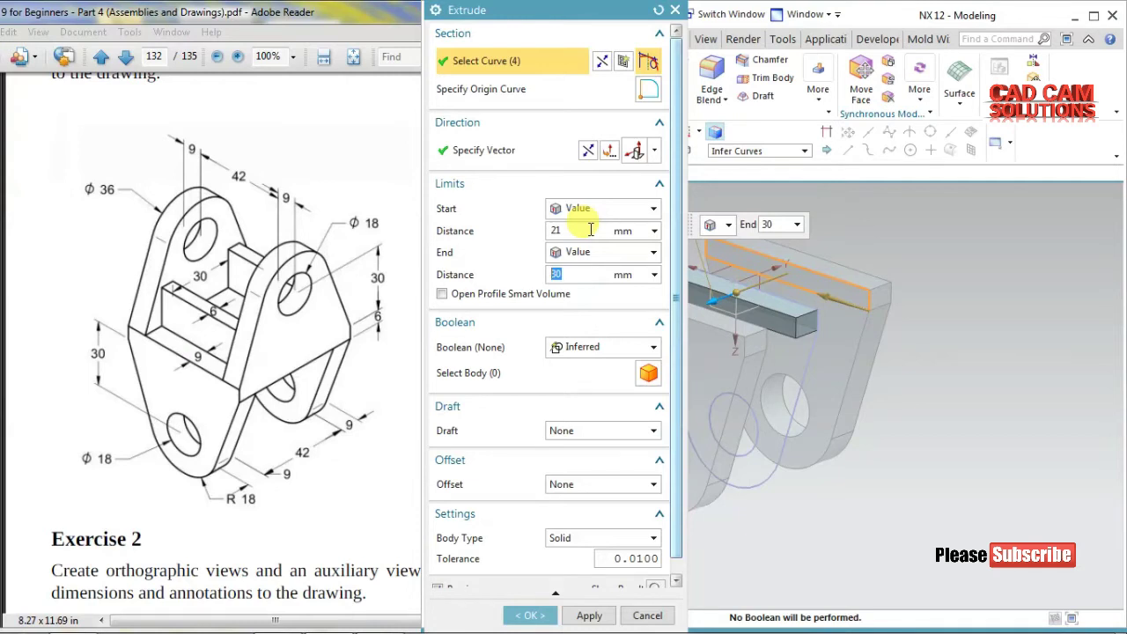
{"action": "left_click", "coordinate": [590, 229]}
{"action": "type", "text": "-21"}
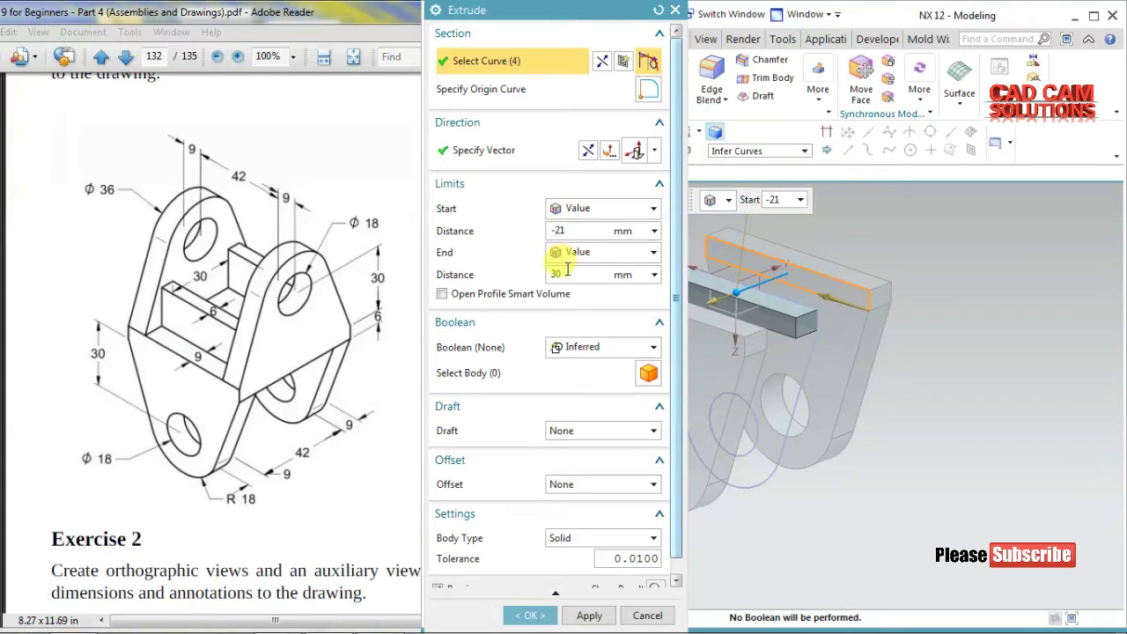
{"action": "left_click", "coordinate": [566, 273]}
{"action": "type", "text": "21"}
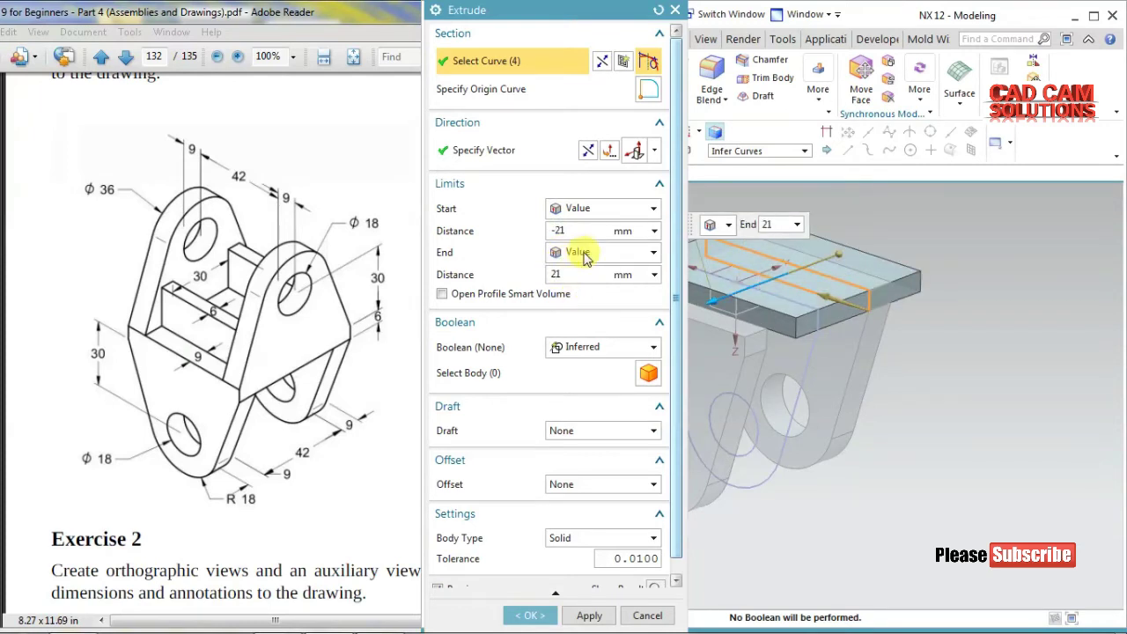
{"action": "left_click", "coordinate": [587, 230]}
{"action": "mouse_move", "coordinate": [868, 337]}
{"action": "middle_mouse_down"}
{"action": "mouse_move", "coordinate": [864, 355]}
{"action": "mouse_move", "coordinate": [693, 252]}
{"action": "middle_mouse_up"}
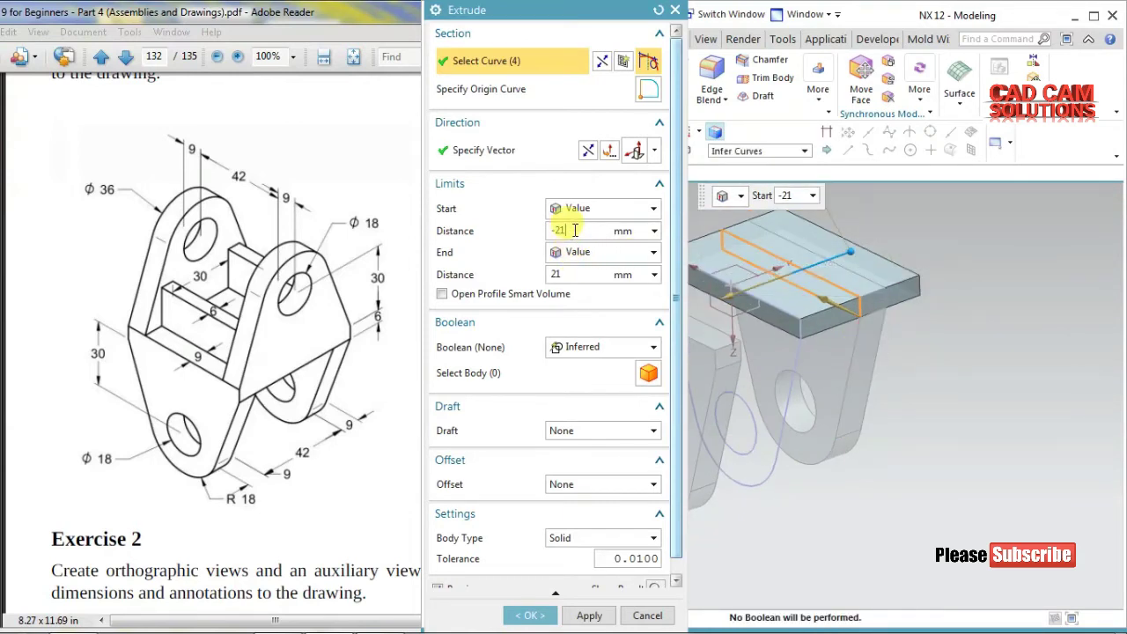
{"action": "key", "text": "BackSpace"}
{"action": "key", "text": "BackSpace"}
{"action": "key", "text": "BackSpace"}
{"action": "type", "text": "0"}
{"action": "double_click", "coordinate": [570, 273]}
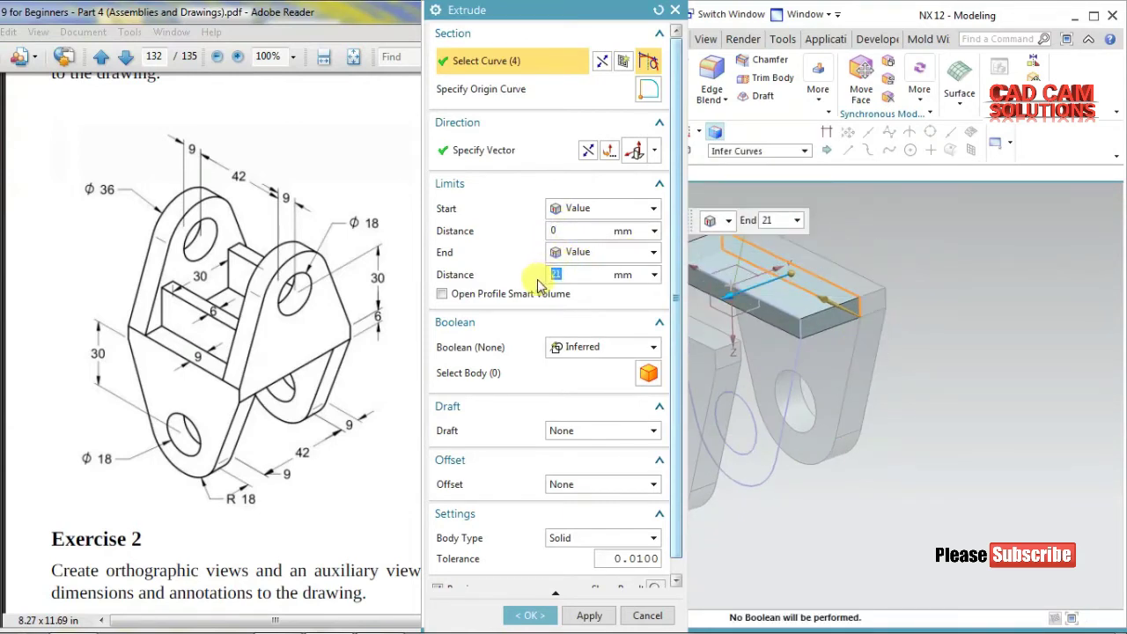
{"action": "type", "text": "42"}
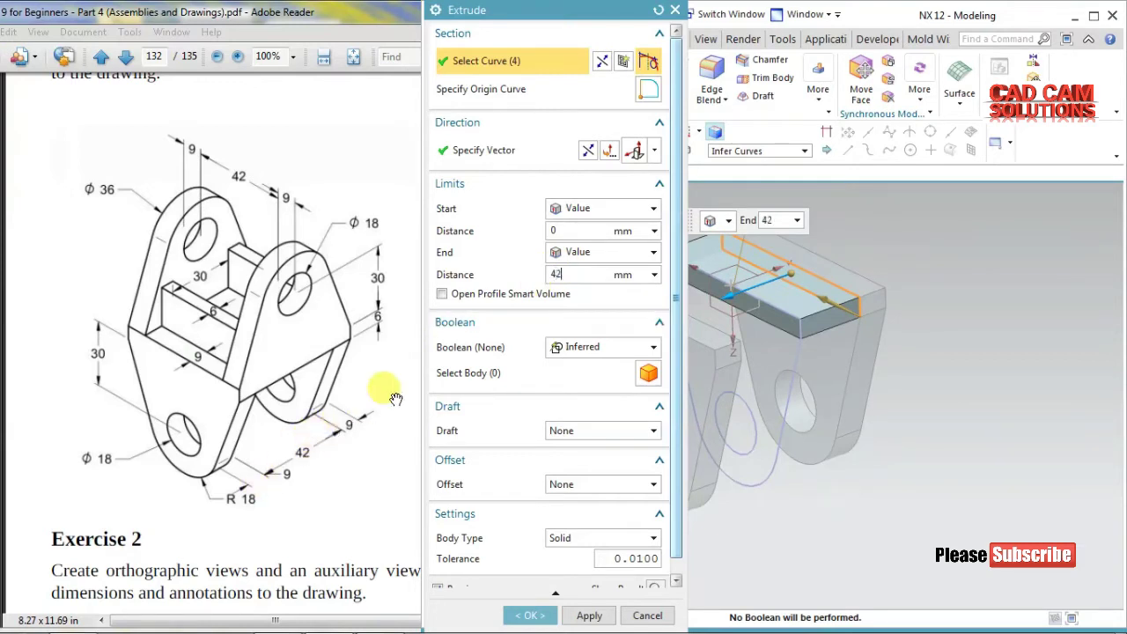
{"action": "left_click", "coordinate": [557, 230]}
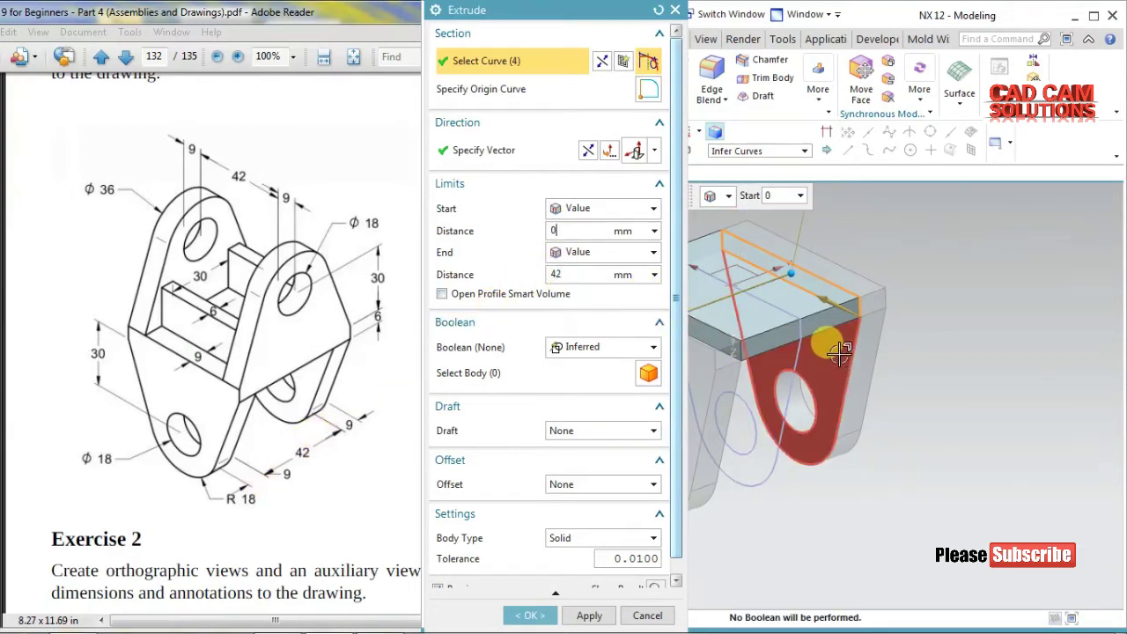
Step: Unite the 42 mm base extrusion with the lug body and create it
{"action": "left_click", "coordinate": [621, 346]}
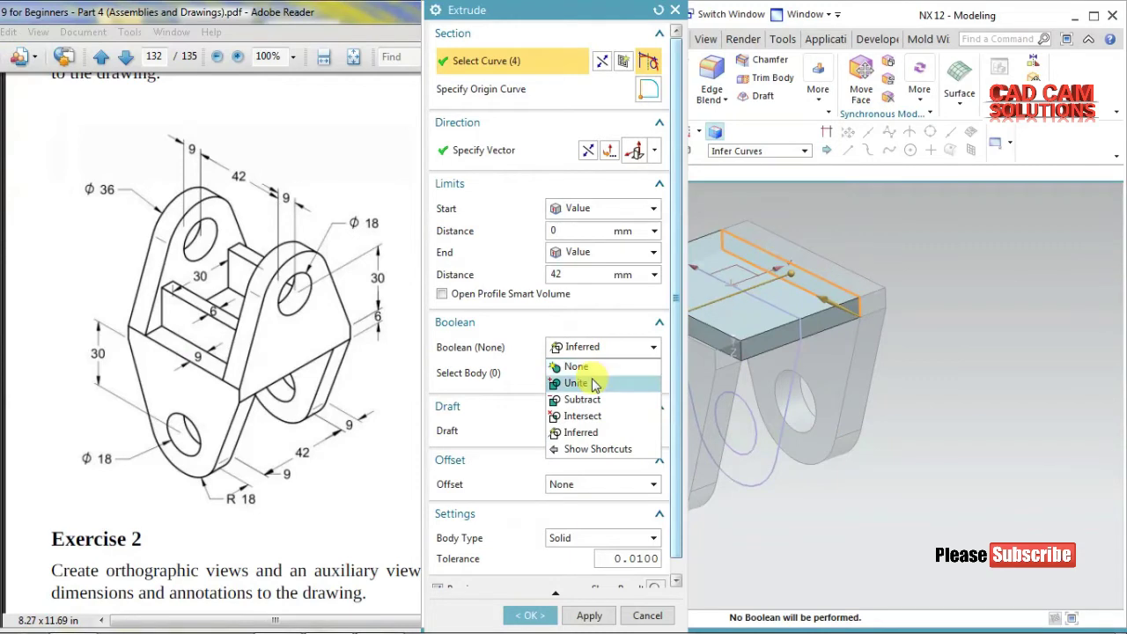
{"action": "left_click", "coordinate": [595, 385]}
{"action": "left_click", "coordinate": [717, 405]}
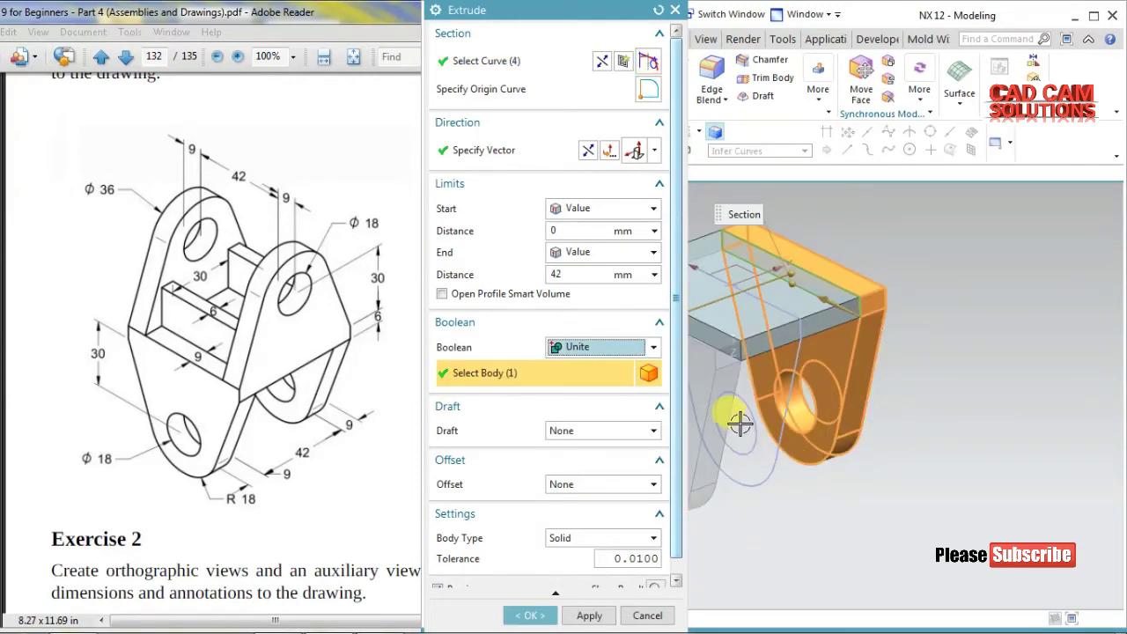
{"action": "left_click", "coordinate": [728, 401]}
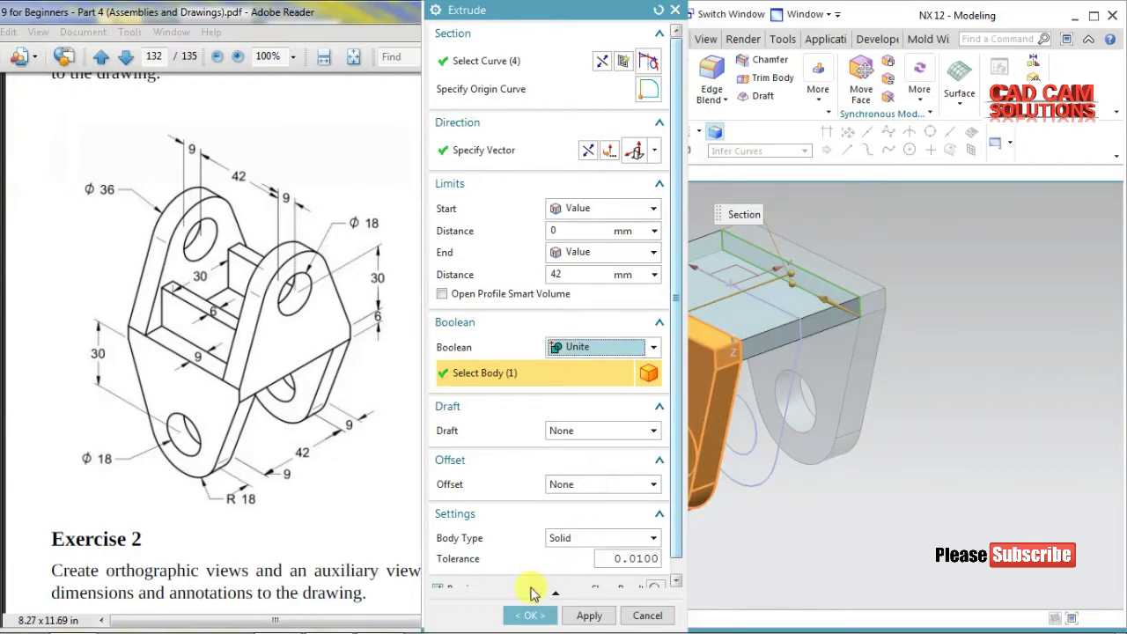
{"action": "left_click", "coordinate": [530, 614]}
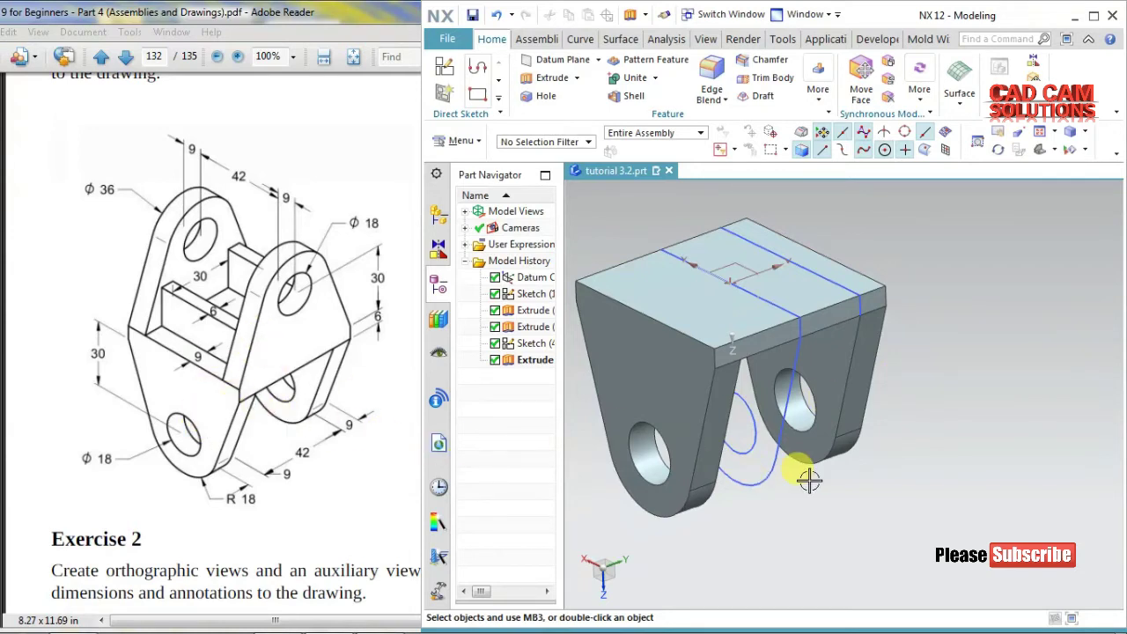
Step: Hide the used lug profile sketch and the rectangle sketch with Ctrl+B
{"action": "left_click", "coordinate": [762, 473]}
{"action": "key", "text": "ctrl+b"}
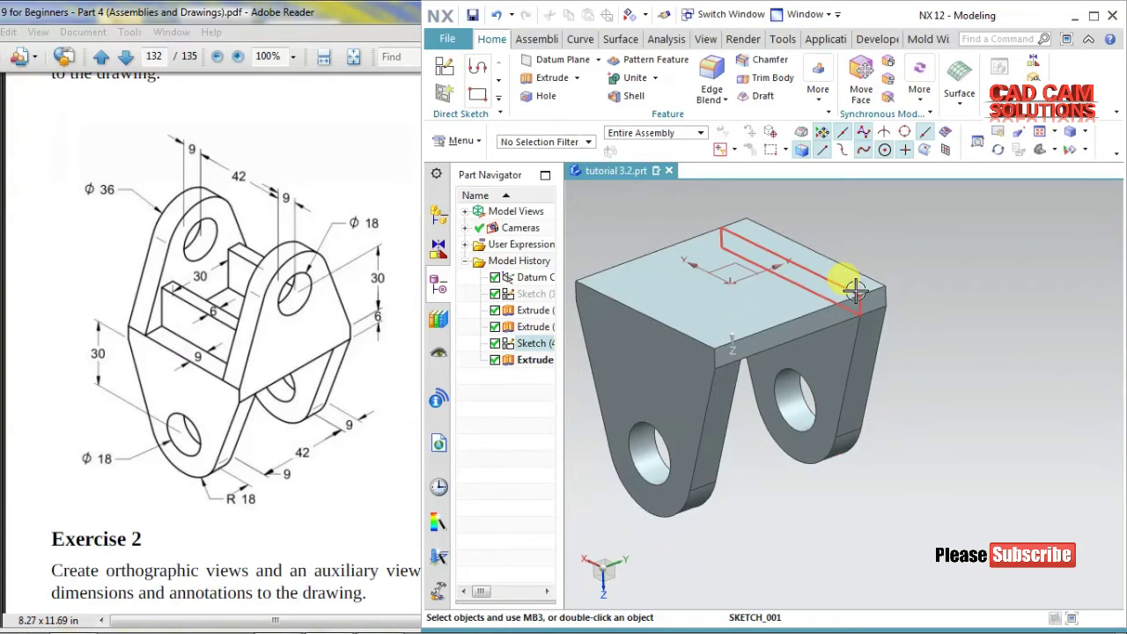
{"action": "left_click", "coordinate": [854, 291]}
{"action": "key", "text": "ctrl+b"}
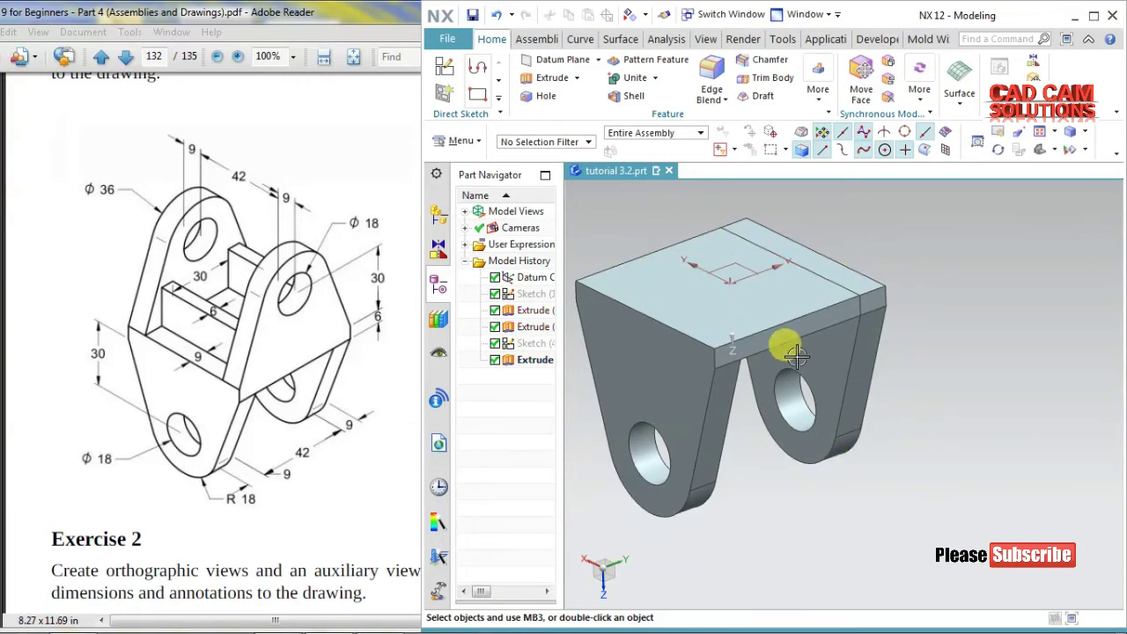
{"action": "left_click", "coordinate": [445, 69]}
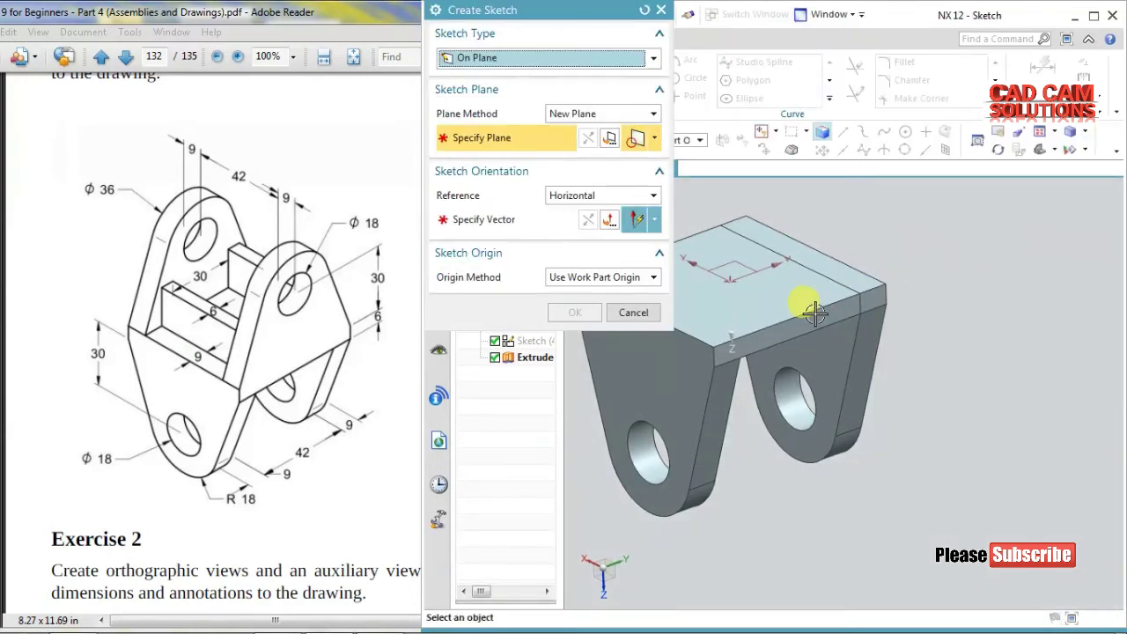
Step: Start a sketch on the block's front face with a horizontal reference
{"action": "left_click", "coordinate": [801, 315]}
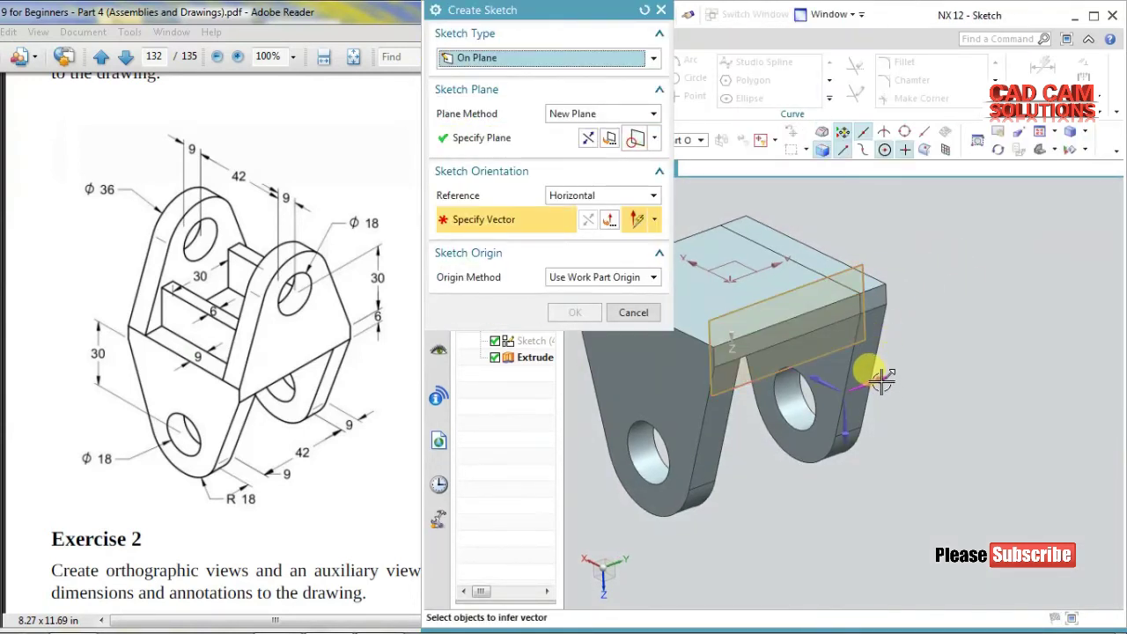
{"action": "left_click", "coordinate": [881, 378]}
{"action": "left_click", "coordinate": [574, 312]}
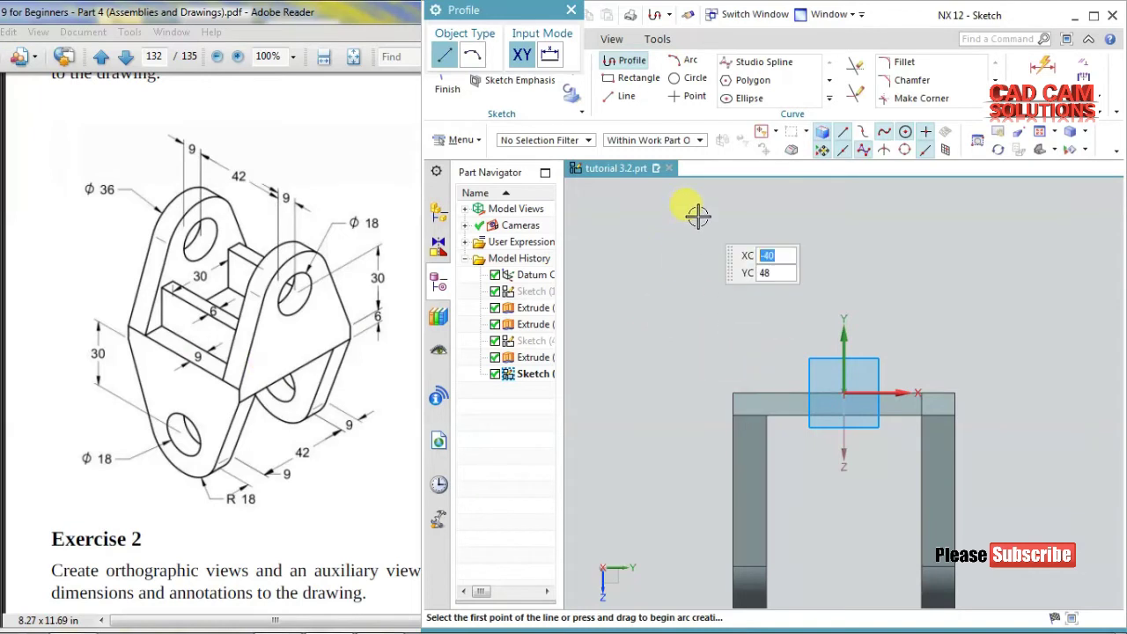
Step: Draw a line across the top bar and a Ø36 circle above it
{"action": "left_click", "coordinate": [727, 393]}
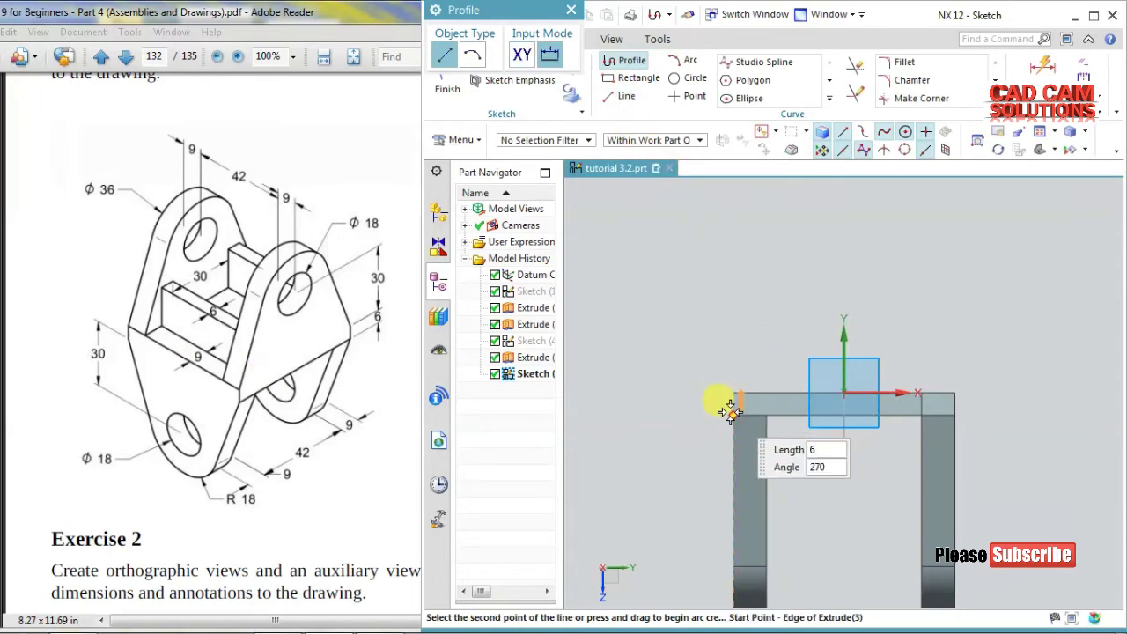
{"action": "left_click", "coordinate": [954, 408]}
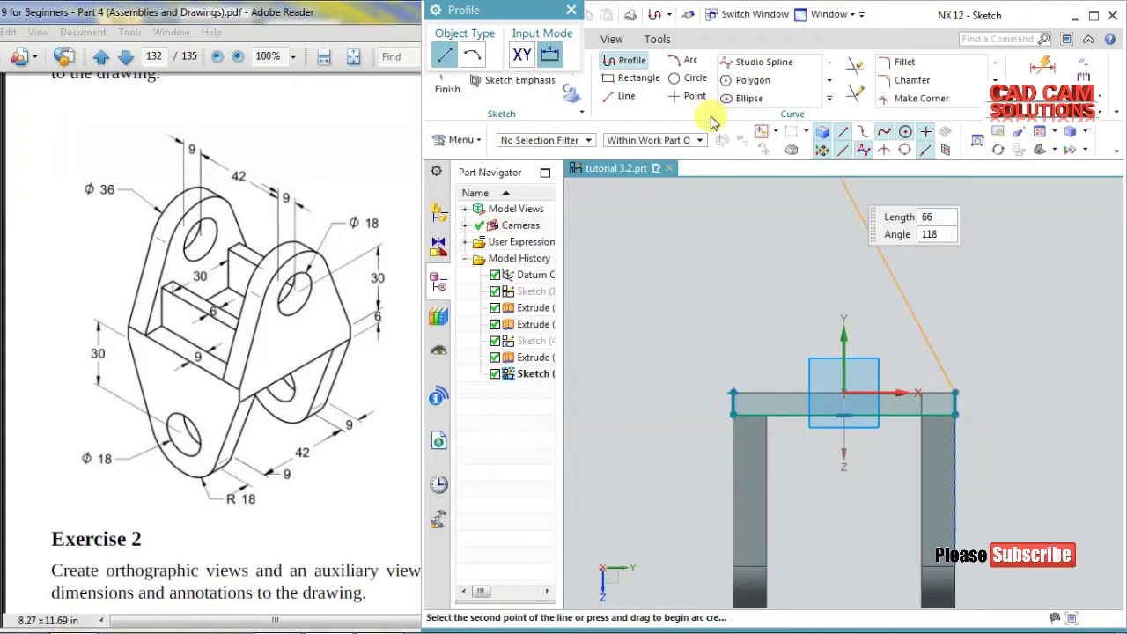
{"action": "left_click", "coordinate": [690, 78]}
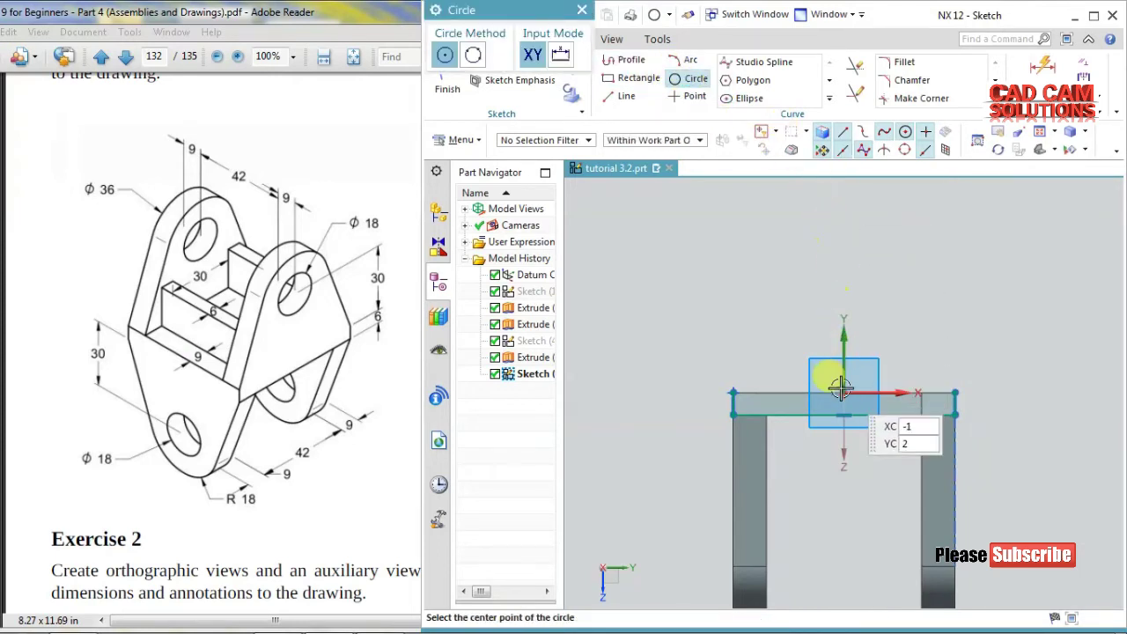
{"action": "left_click", "coordinate": [843, 226]}
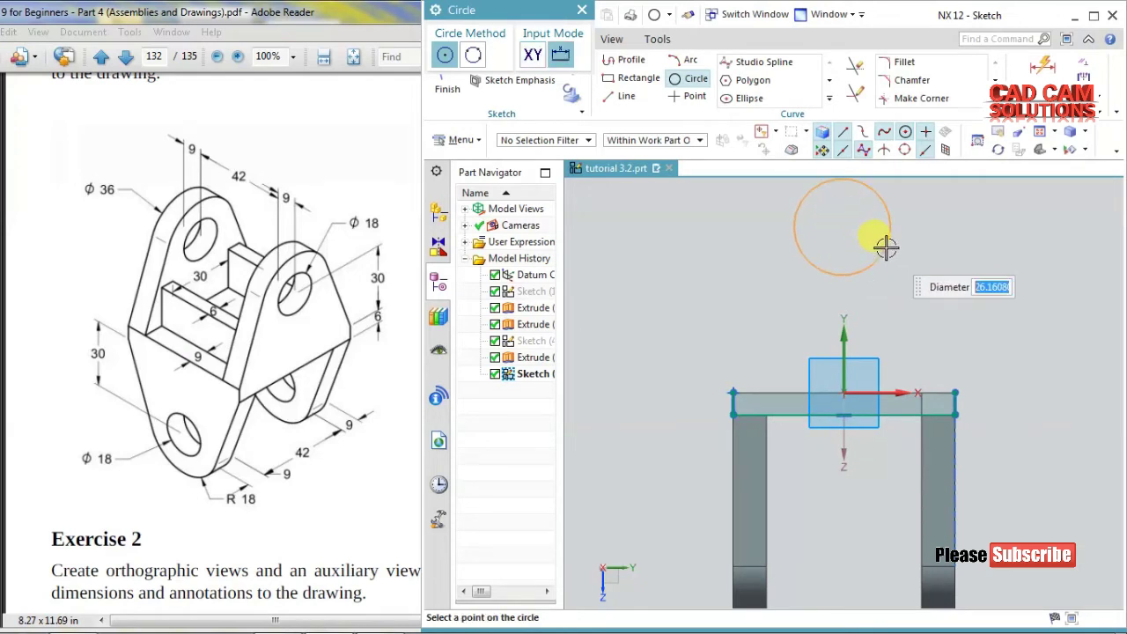
{"action": "type", "text": "36"}
{"action": "key", "text": "Return"}
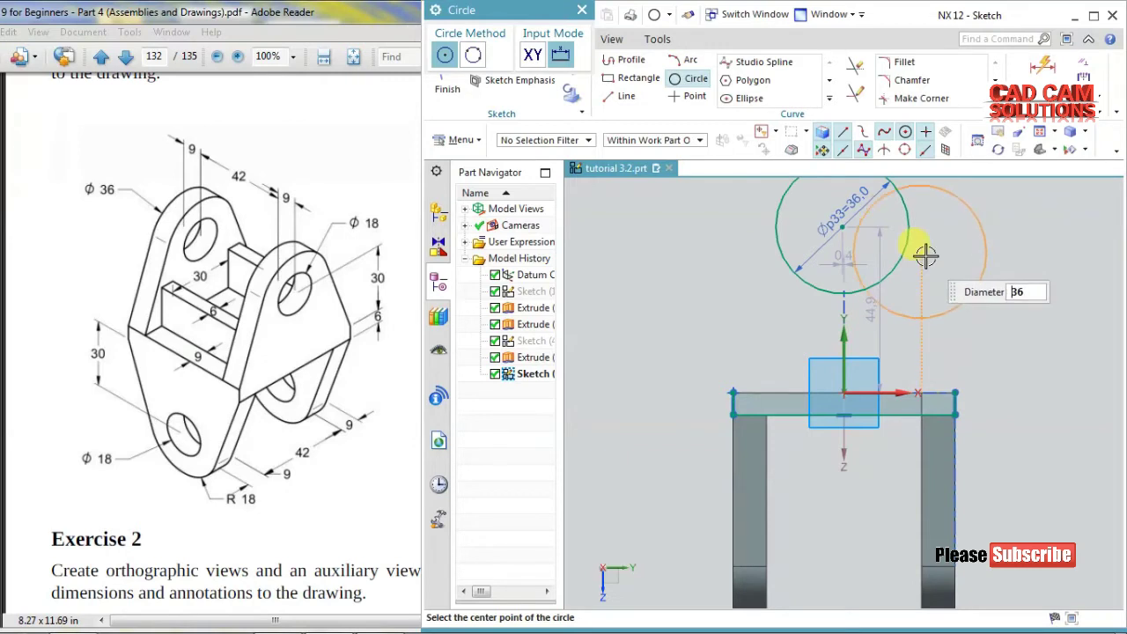
Step: Draw lines from each top corner tangent to the Ø36 circle
{"action": "left_click", "coordinate": [625, 61]}
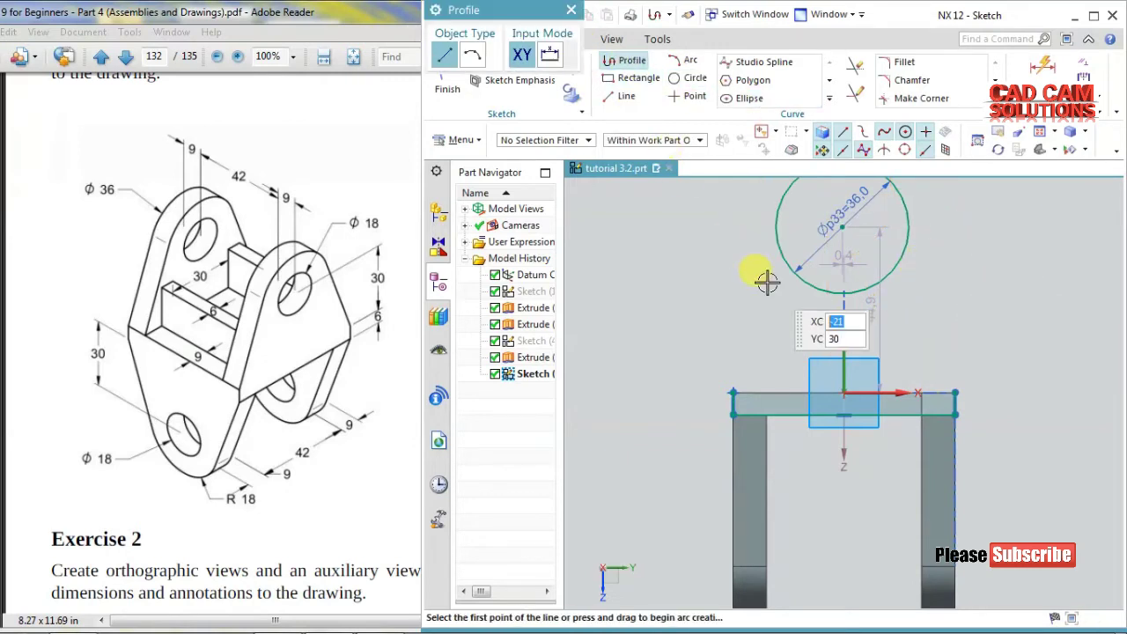
{"action": "left_click", "coordinate": [731, 391]}
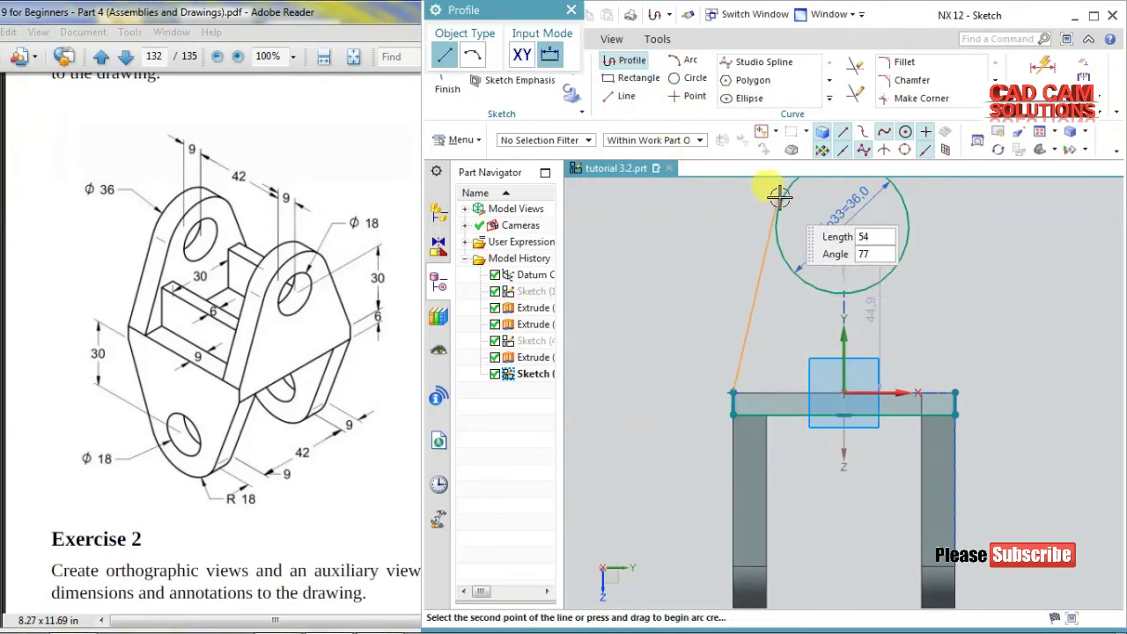
{"action": "left_click", "coordinate": [779, 201]}
{"action": "middle_click", "coordinate": [713, 249]}
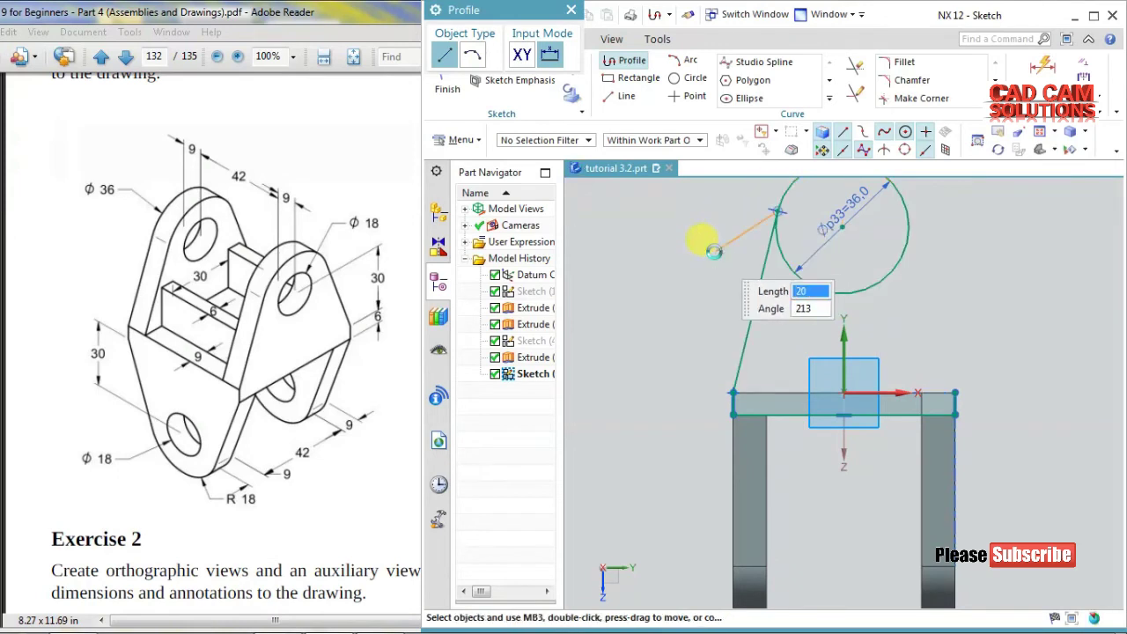
{"action": "left_click", "coordinate": [955, 393]}
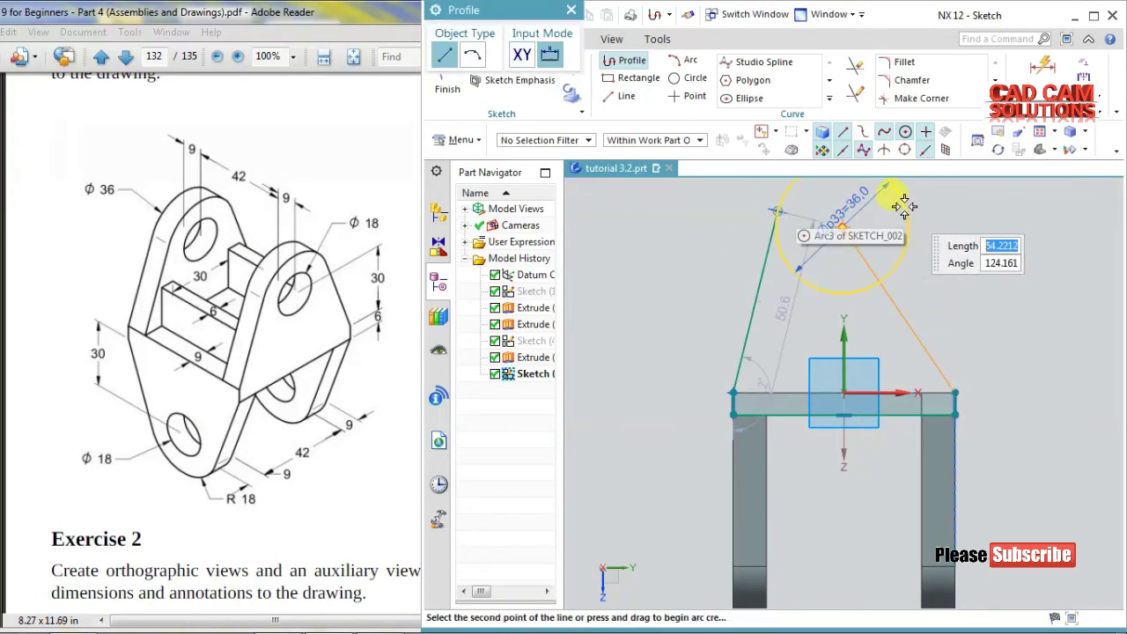
{"action": "left_click", "coordinate": [907, 203]}
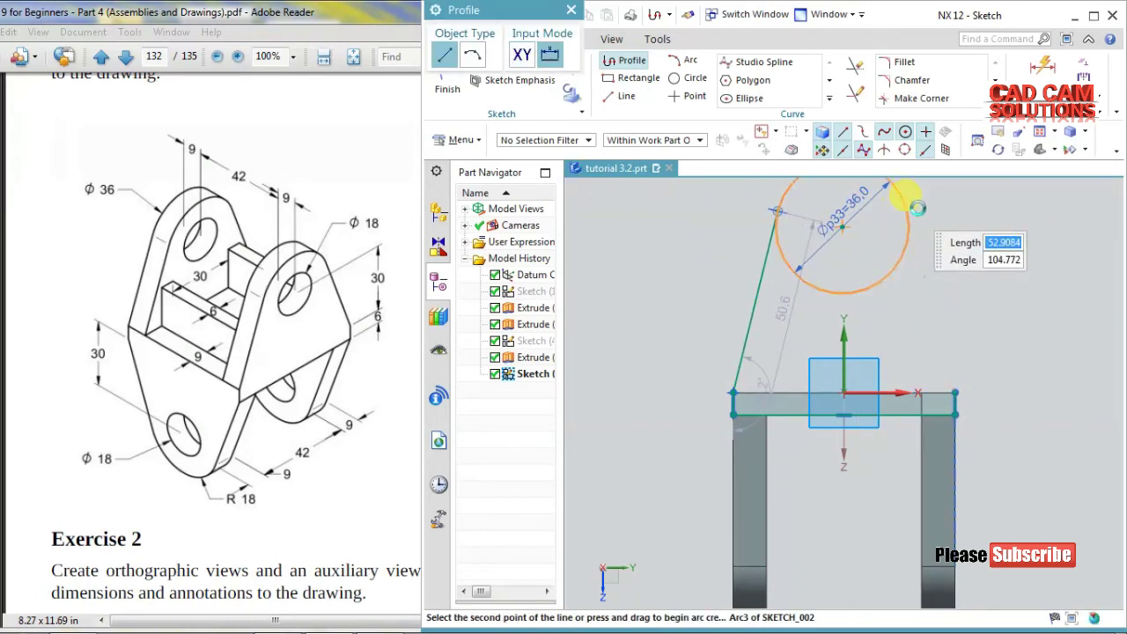
{"action": "middle_click", "coordinate": [958, 242]}
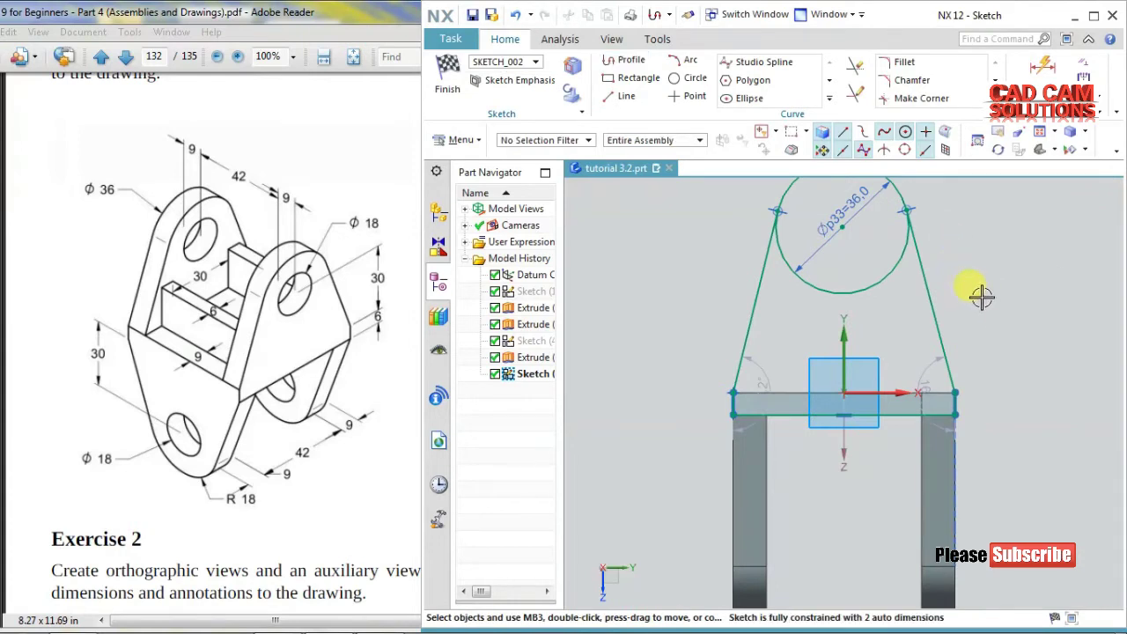
Step: Add a concentric Ø18 hole circle at the lug centre
{"action": "left_click", "coordinate": [687, 78]}
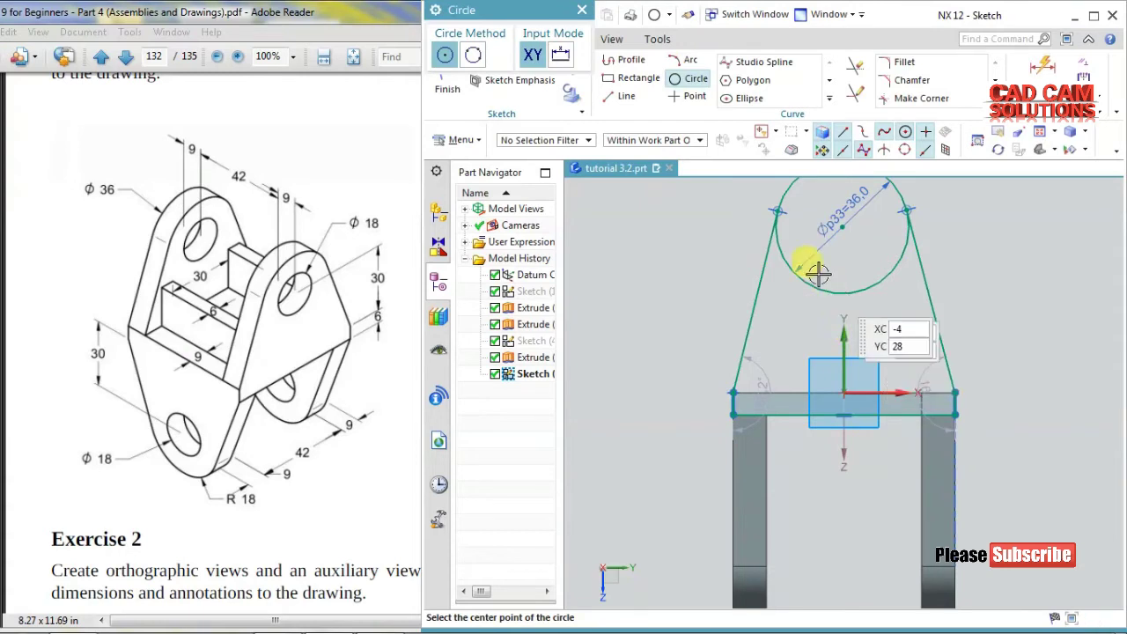
{"action": "left_click", "coordinate": [843, 229]}
{"action": "type", "text": "18"}
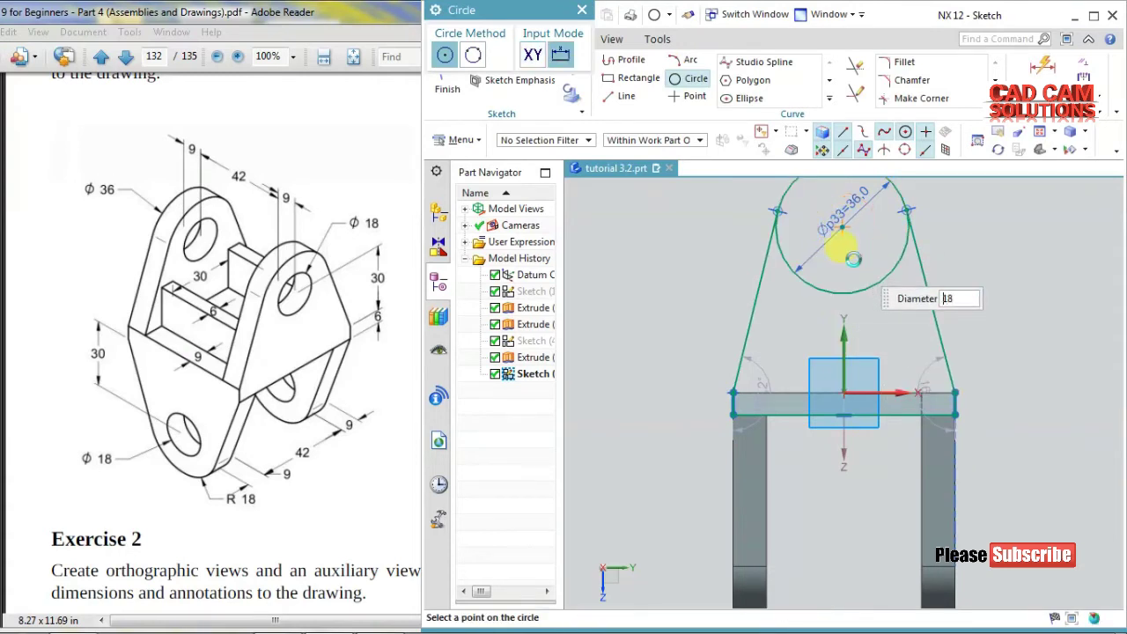
{"action": "left_click", "coordinate": [853, 258]}
{"action": "middle_click", "coordinate": [968, 253]}
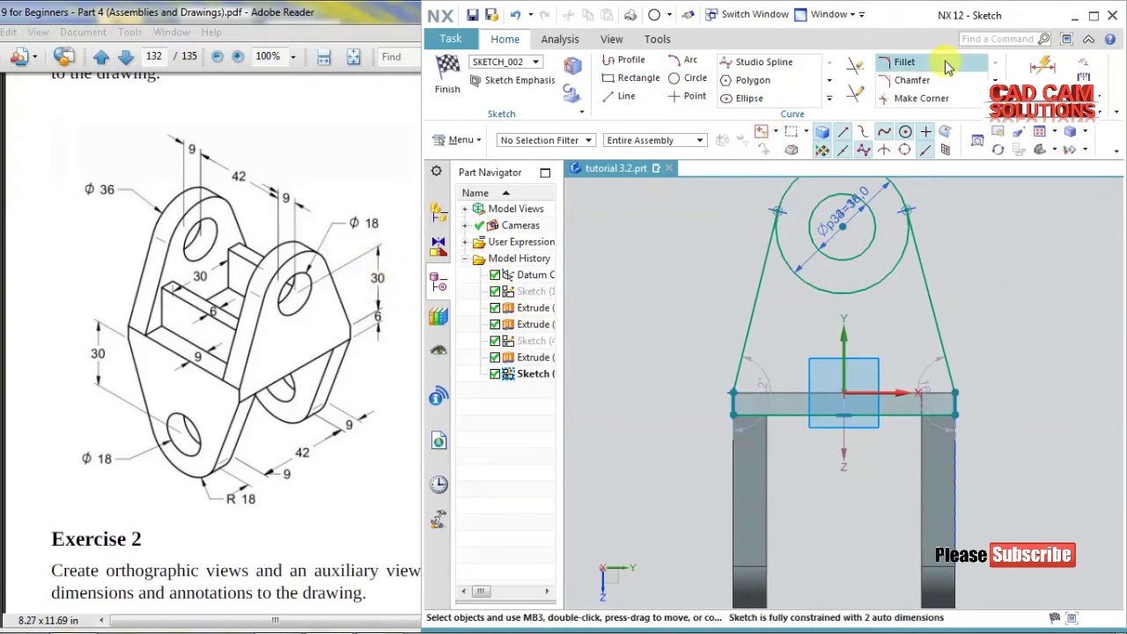
Step: Dimension the circle centre 30 mm above the bar's right corner
{"action": "left_click", "coordinate": [1043, 67]}
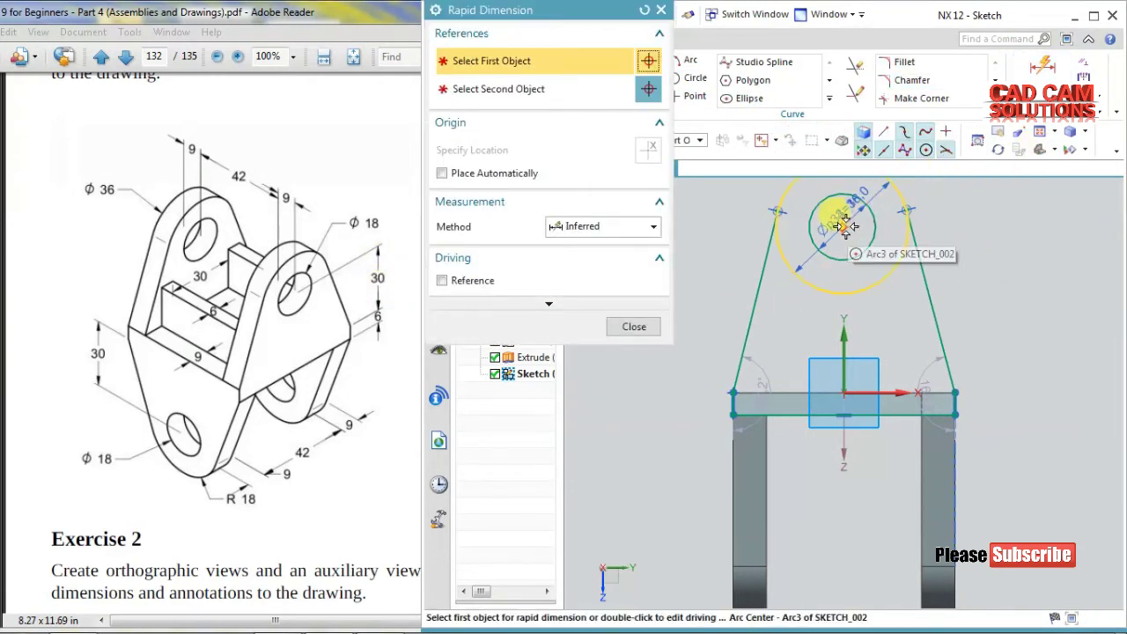
{"action": "left_click", "coordinate": [882, 282]}
{"action": "left_click", "coordinate": [955, 389]}
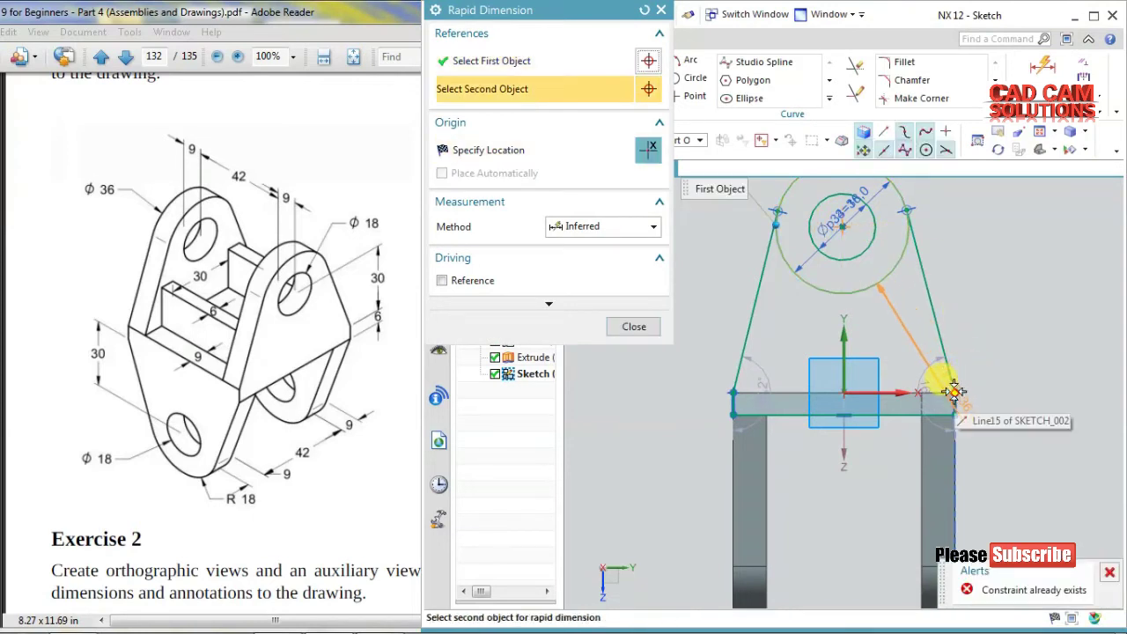
{"action": "left_click", "coordinate": [1019, 320]}
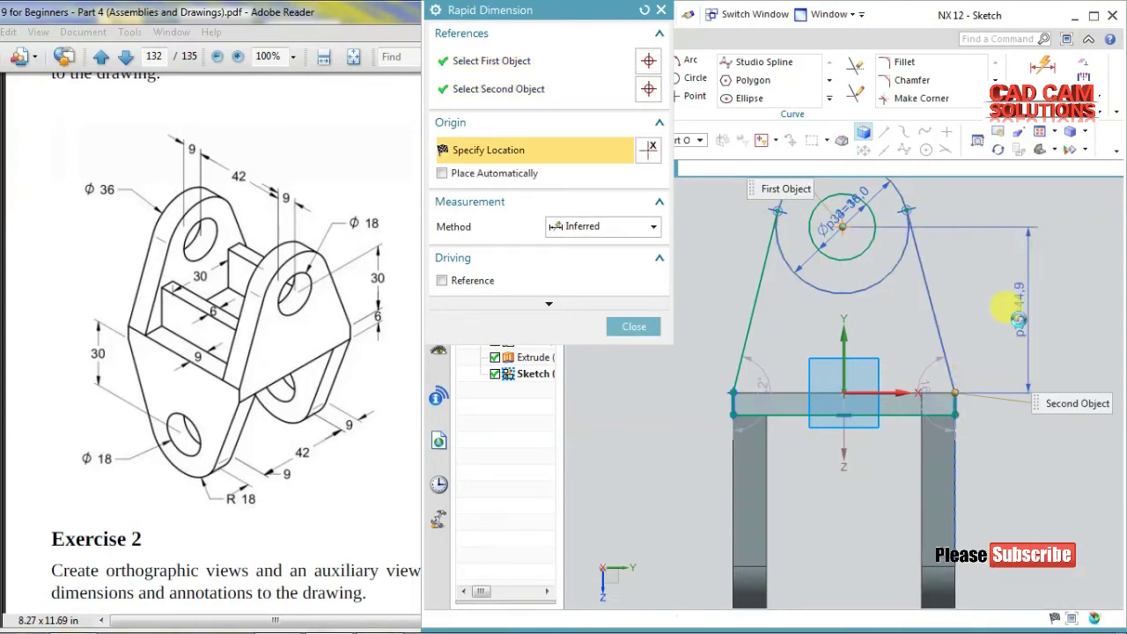
{"action": "type", "text": "30"}
{"action": "key", "text": "Return"}
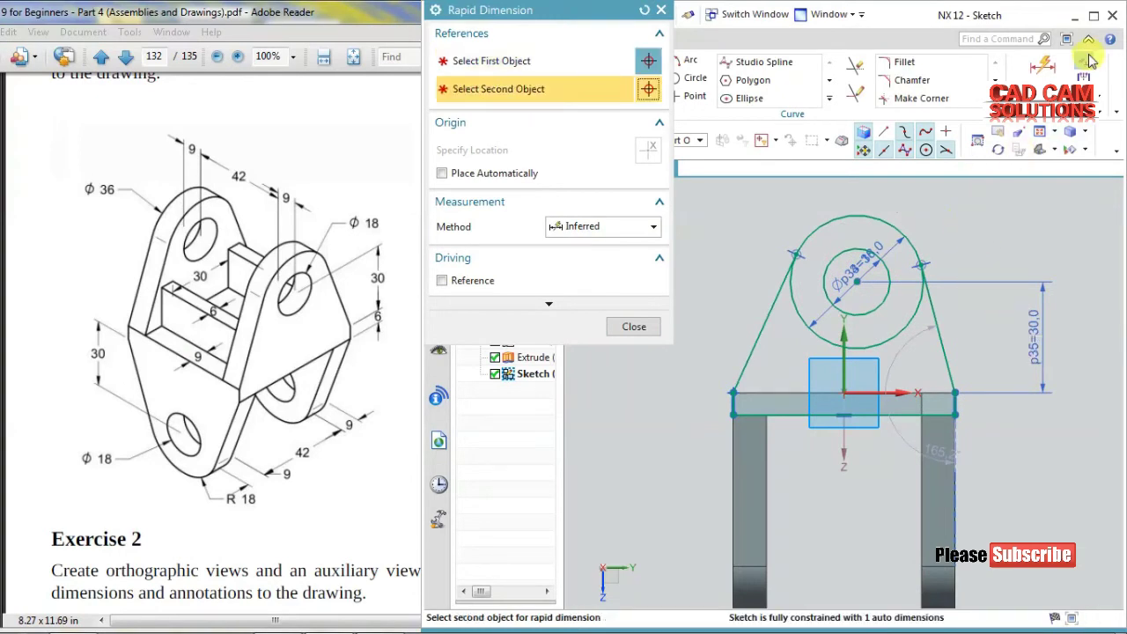
{"action": "key", "text": "Escape"}
{"action": "key", "text": "c"}
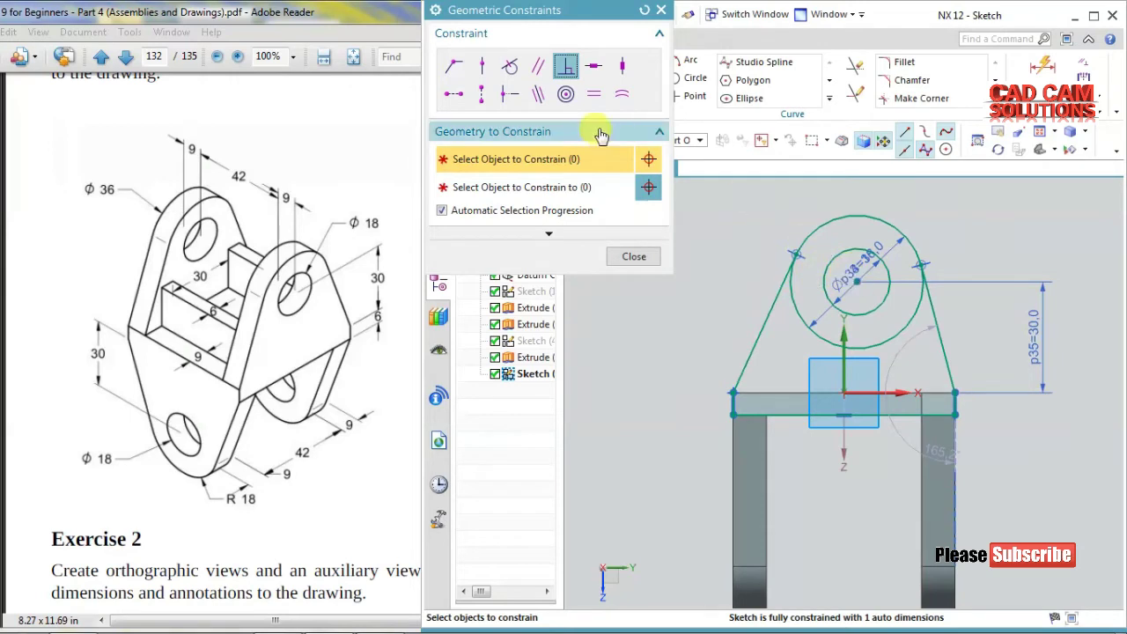
Step: Constrain the circle centre onto the sketch's vertical axis
{"action": "left_click", "coordinate": [482, 95]}
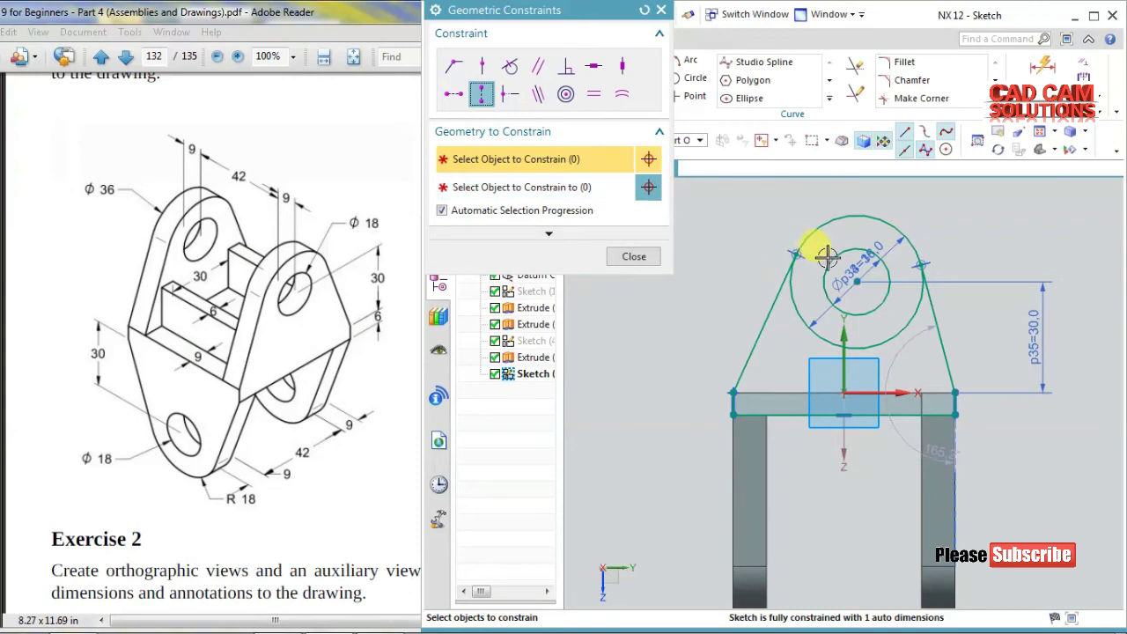
{"action": "left_click", "coordinate": [452, 68]}
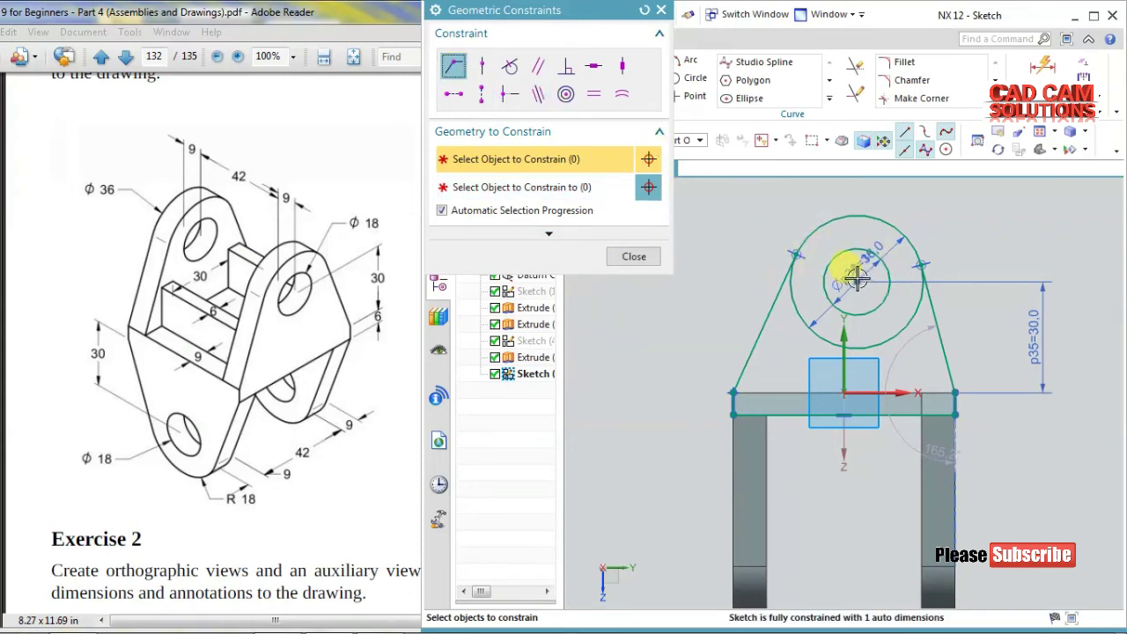
{"action": "left_click", "coordinate": [647, 257]}
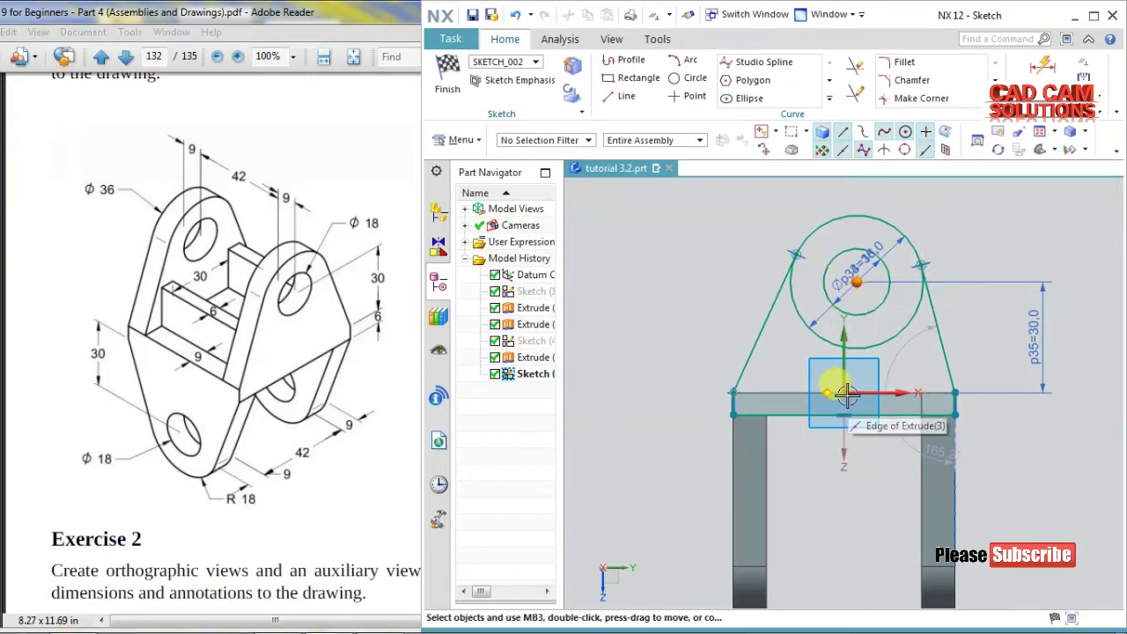
{"action": "left_click", "coordinate": [843, 351]}
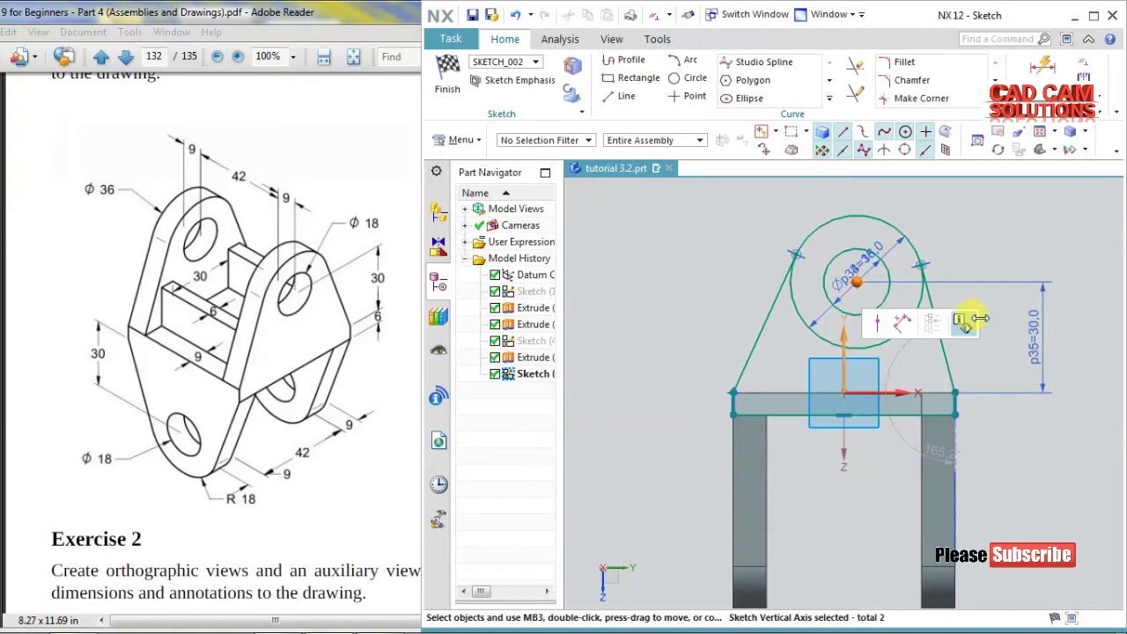
{"action": "left_click", "coordinate": [900, 336]}
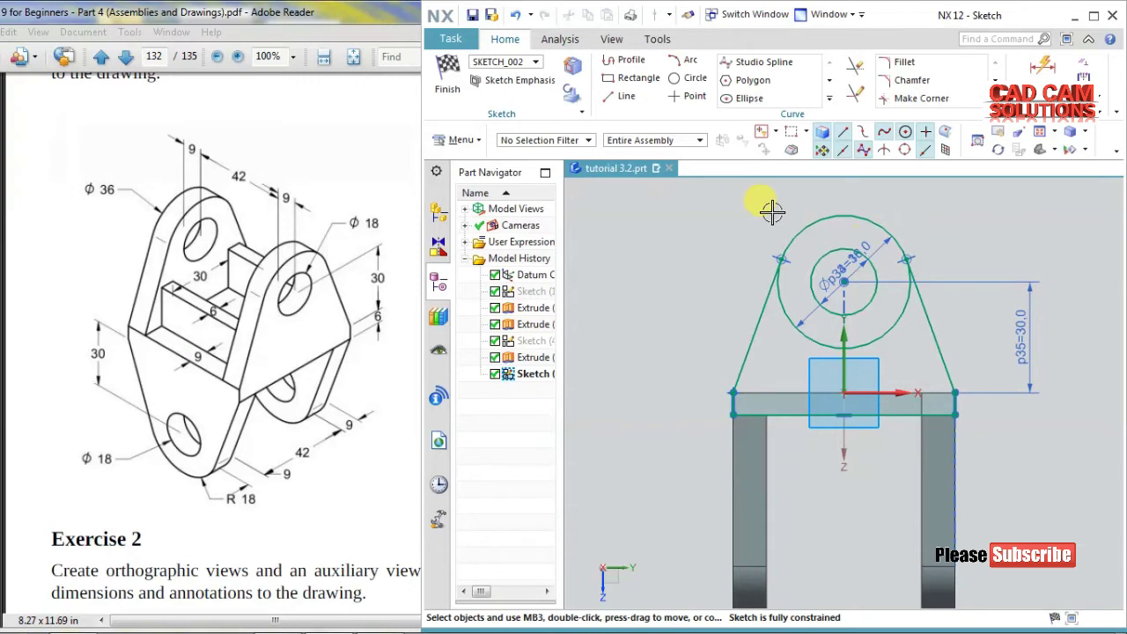
Step: Trim away the lower part of the outer circle and finish the sketch
{"action": "left_click", "coordinate": [855, 67]}
{"action": "left_click", "coordinate": [897, 329]}
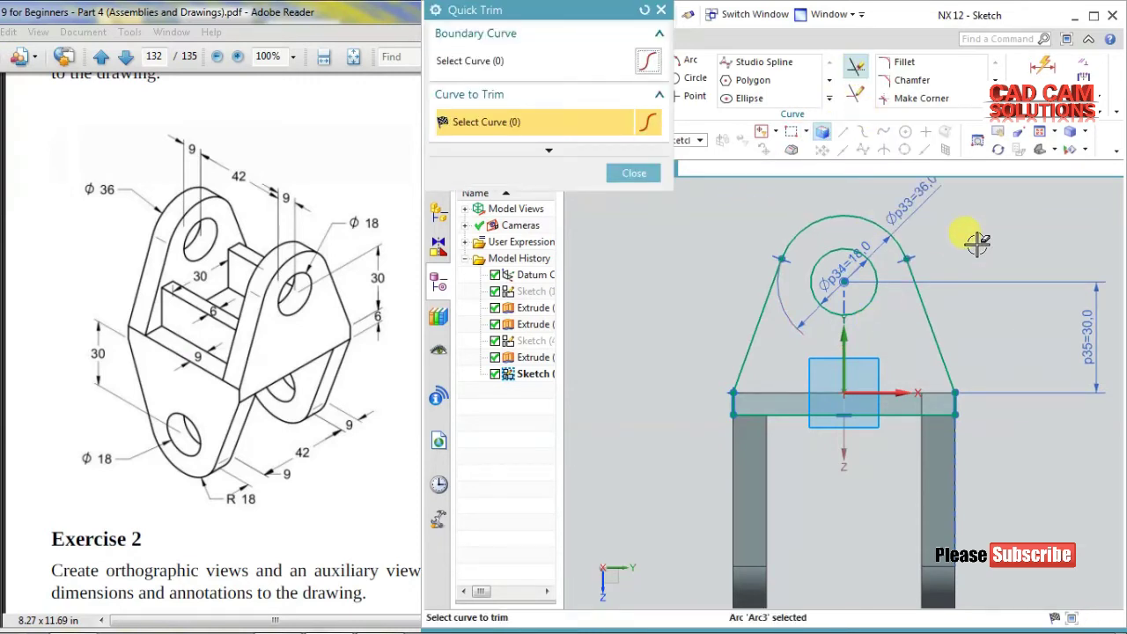
{"action": "left_click", "coordinate": [628, 175]}
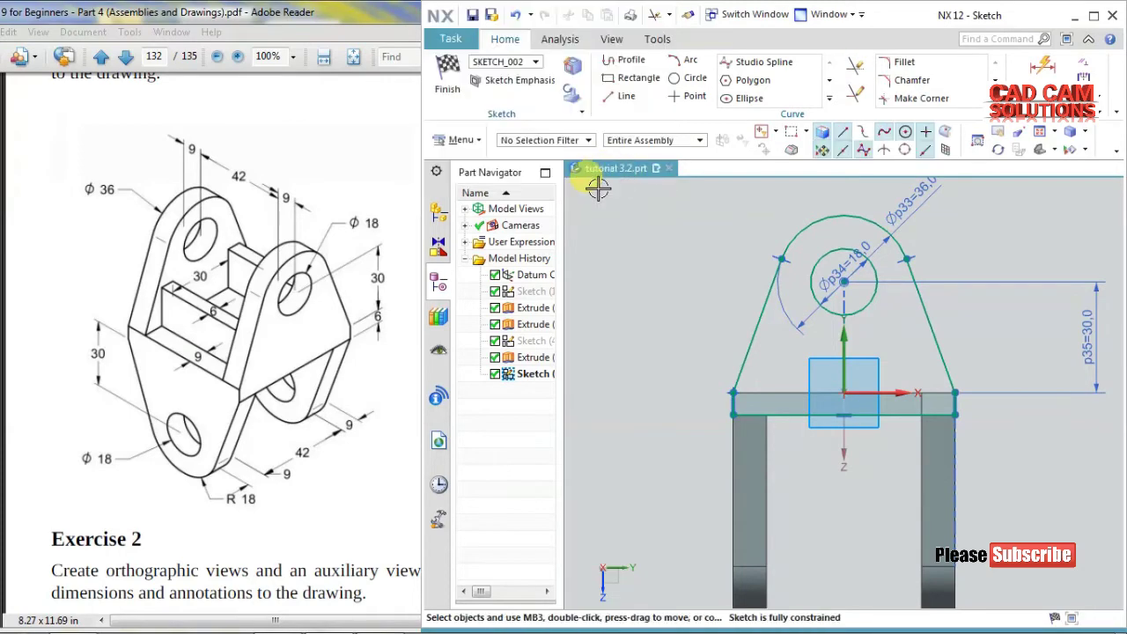
{"action": "left_click", "coordinate": [451, 76]}
{"action": "key", "text": "ctrl+q"}
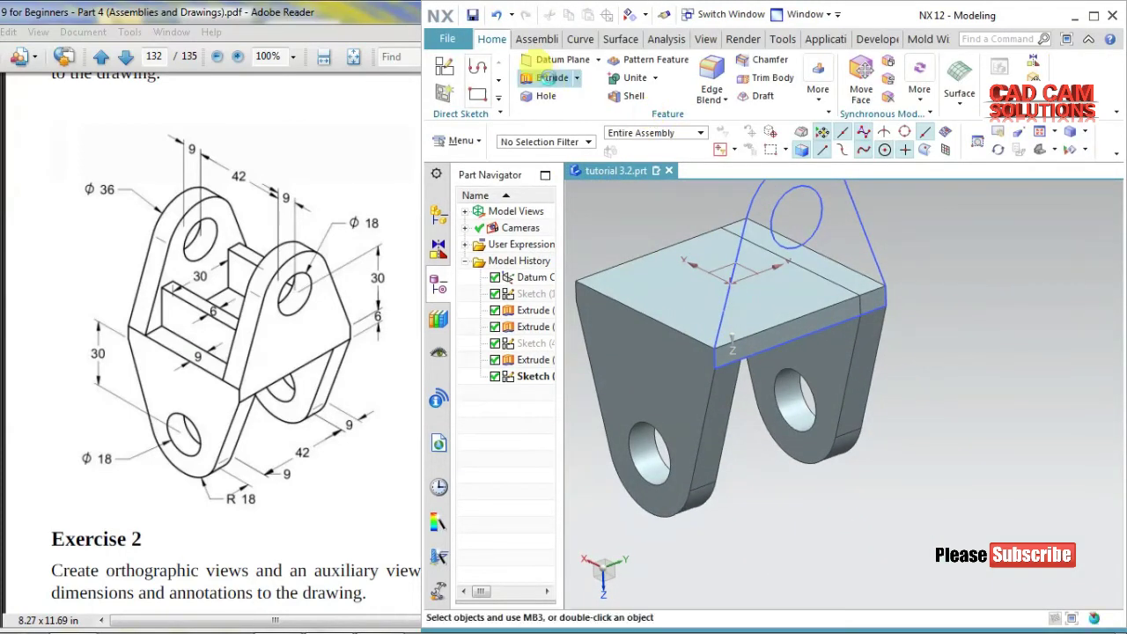
Step: Extrude the lug sketch 9 mm, reversed, uniting it with the base plate
{"action": "left_click", "coordinate": [553, 78]}
{"action": "left_click", "coordinate": [859, 220]}
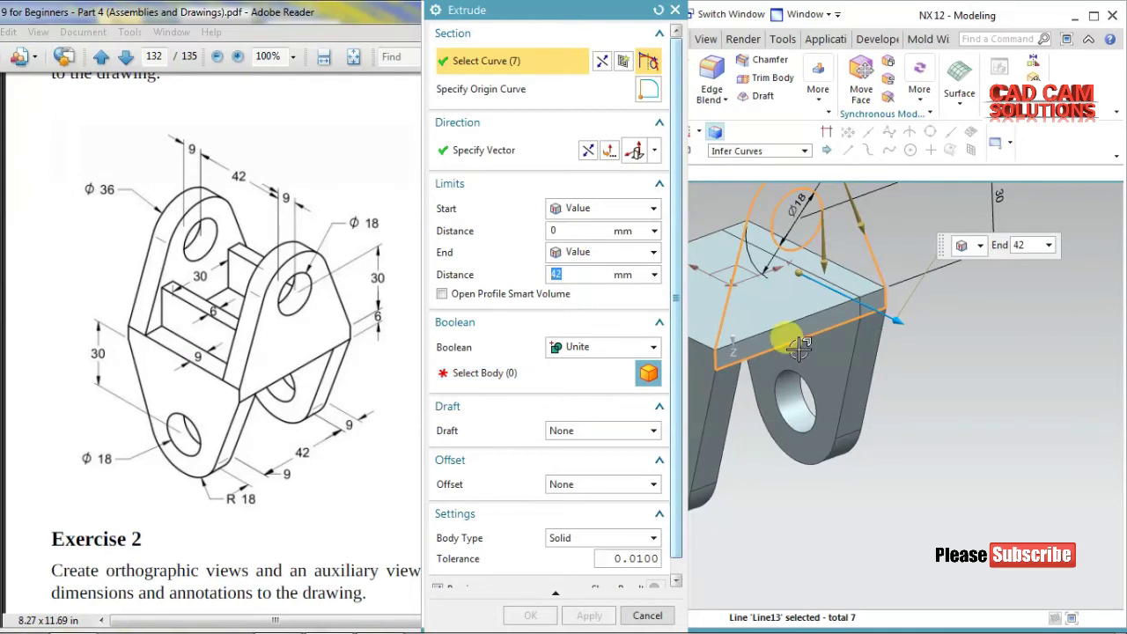
{"action": "left_click", "coordinate": [537, 373]}
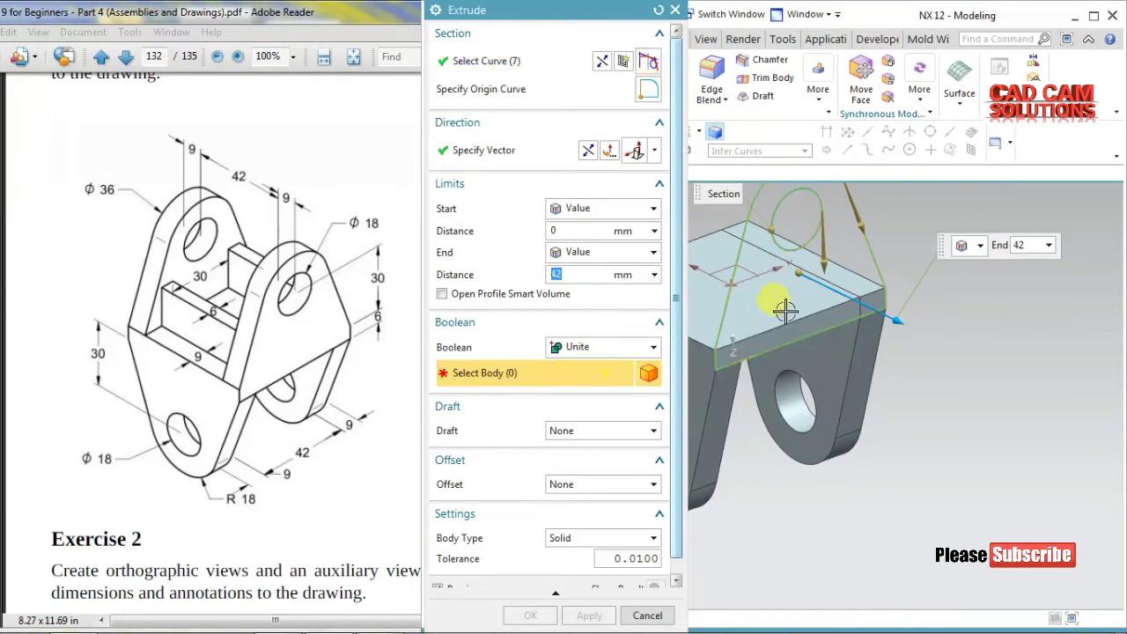
{"action": "left_click", "coordinate": [735, 317]}
{"action": "type", "text": "9"}
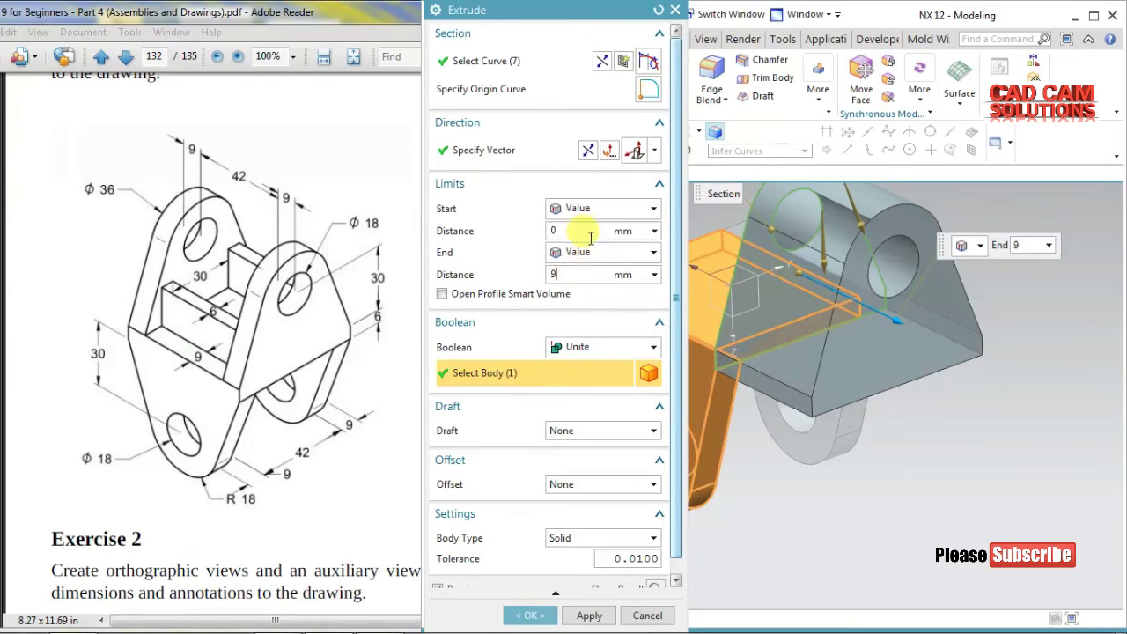
{"action": "left_click", "coordinate": [590, 155]}
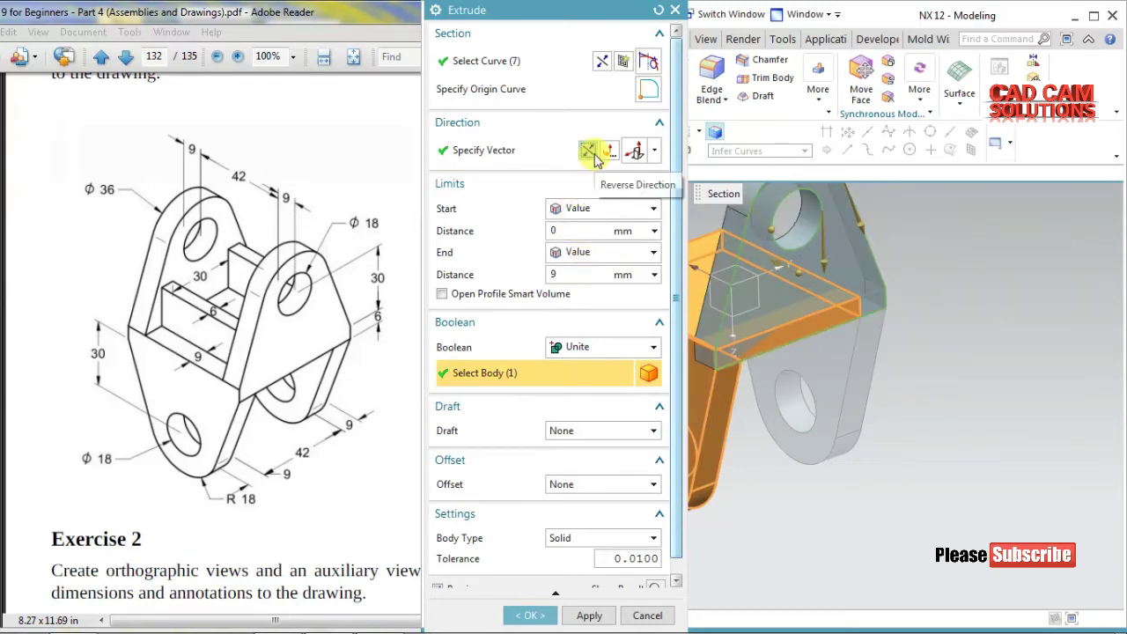
{"action": "left_click", "coordinate": [528, 615]}
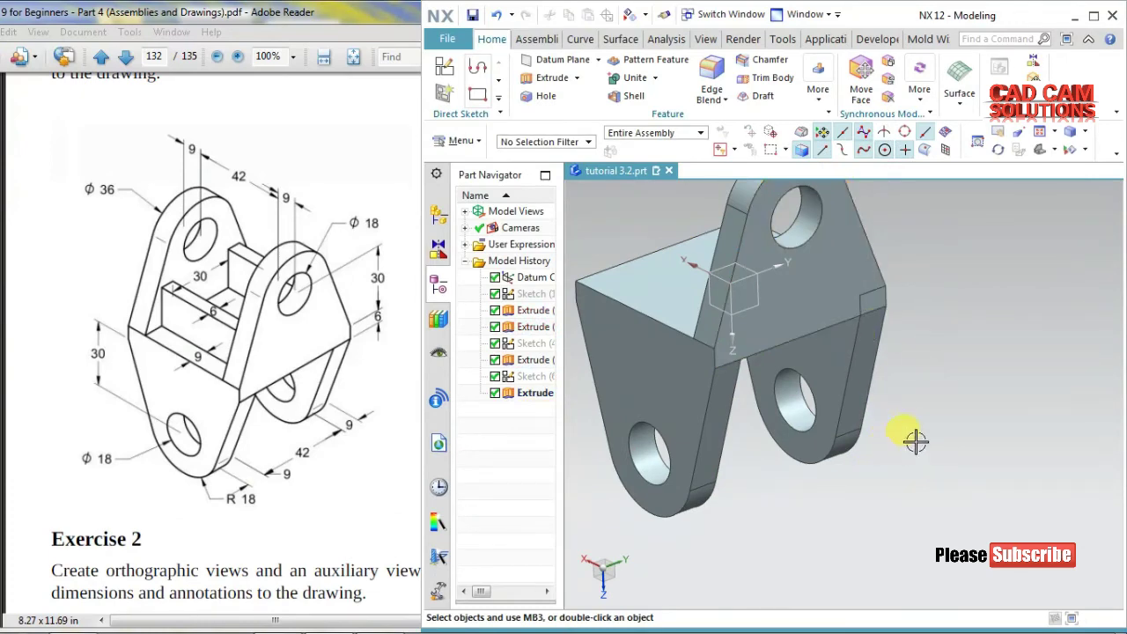
Step: Mirror the lug extrusion Extrude (7) about the YZ datum plane
{"action": "mouse_move", "coordinate": [883, 449]}
{"action": "middle_mouse_down"}
{"action": "mouse_move", "coordinate": [943, 422]}
{"action": "mouse_move", "coordinate": [948, 448]}
{"action": "mouse_move", "coordinate": [974, 461]}
{"action": "mouse_move", "coordinate": [949, 414]}
{"action": "mouse_move", "coordinate": [901, 410]}
{"action": "mouse_move", "coordinate": [869, 314]}
{"action": "middle_mouse_up"}
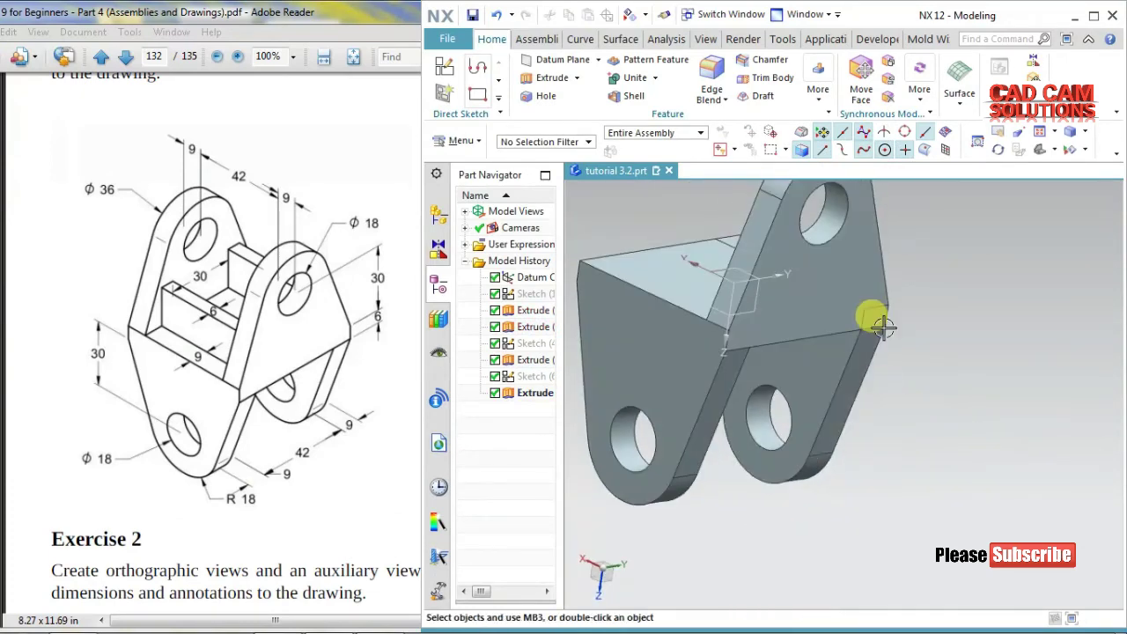
{"action": "left_click", "coordinate": [848, 227]}
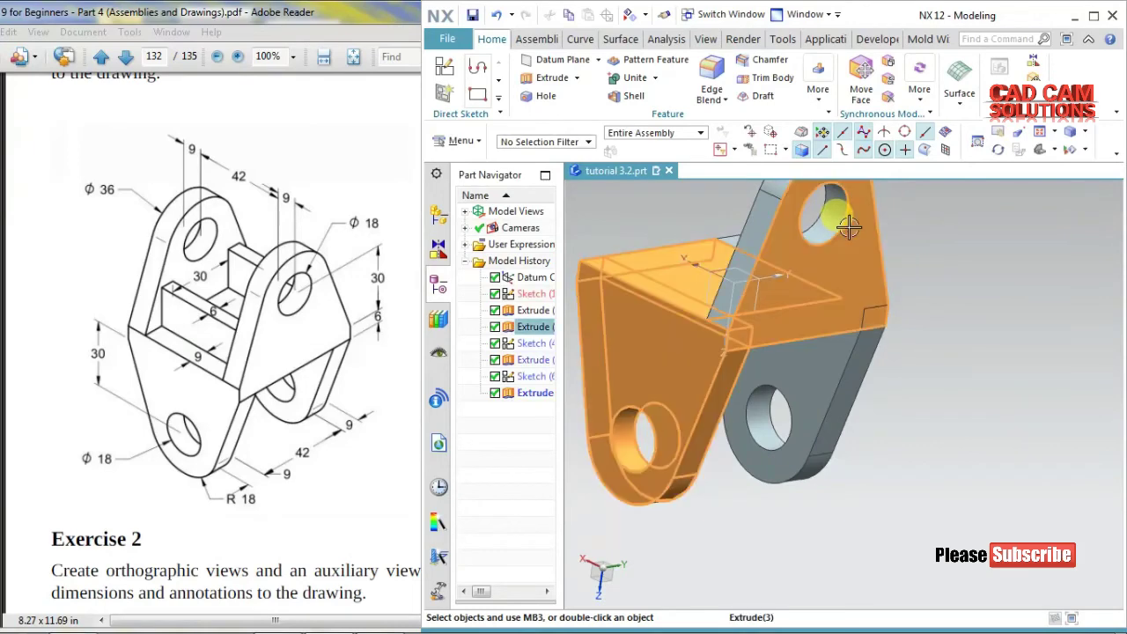
{"action": "left_click", "coordinate": [547, 396]}
{"action": "left_click", "coordinate": [818, 88]}
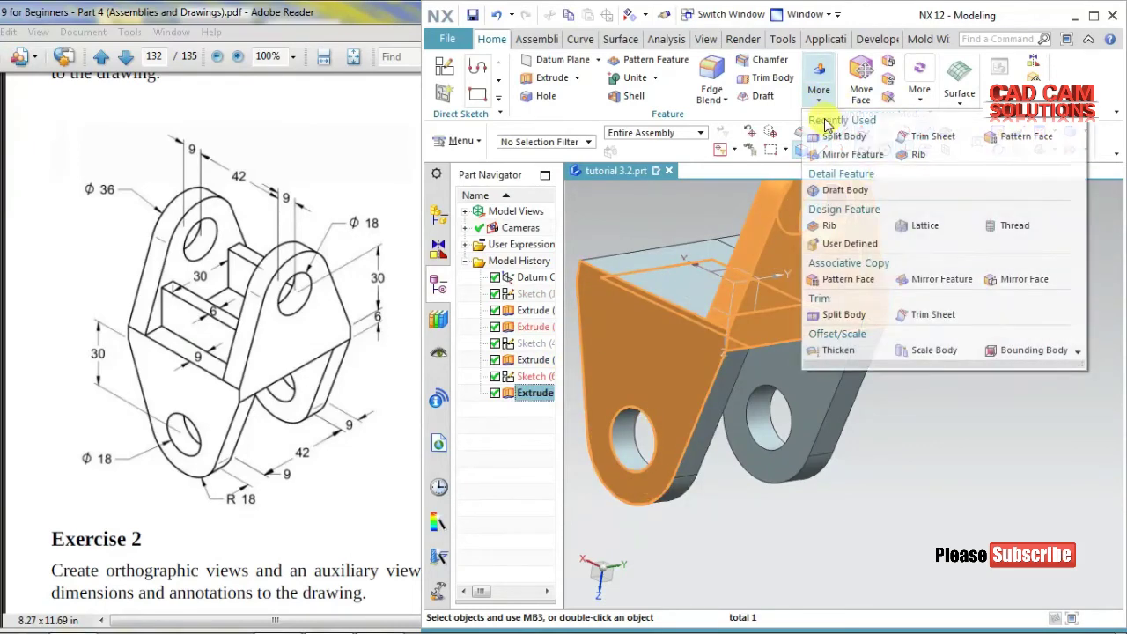
{"action": "left_click", "coordinate": [932, 279]}
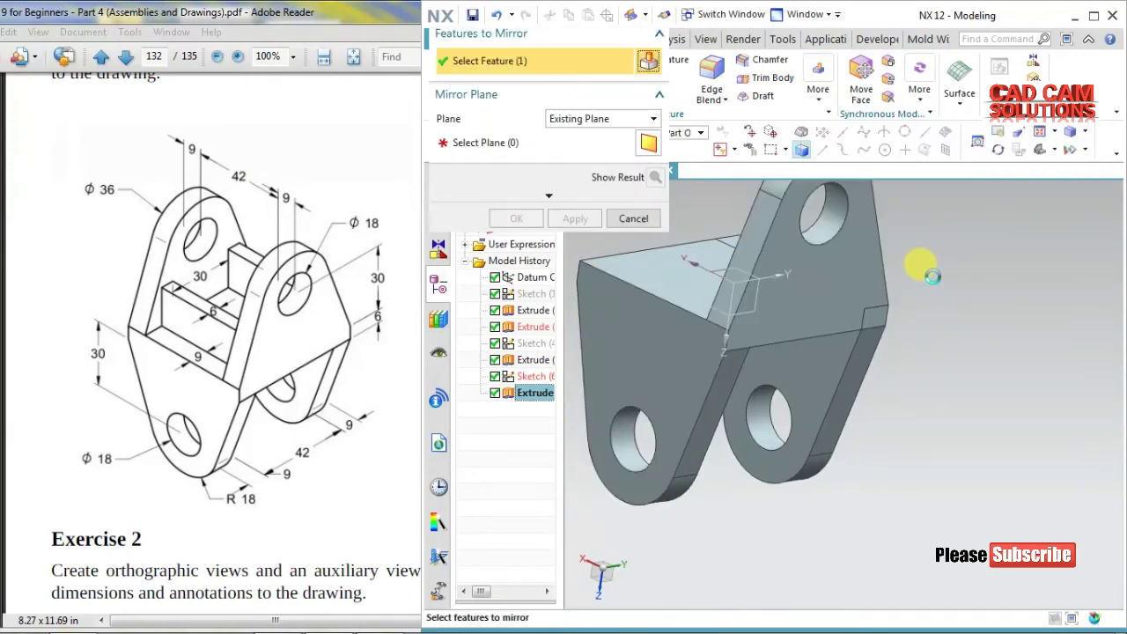
{"action": "left_click", "coordinate": [648, 142]}
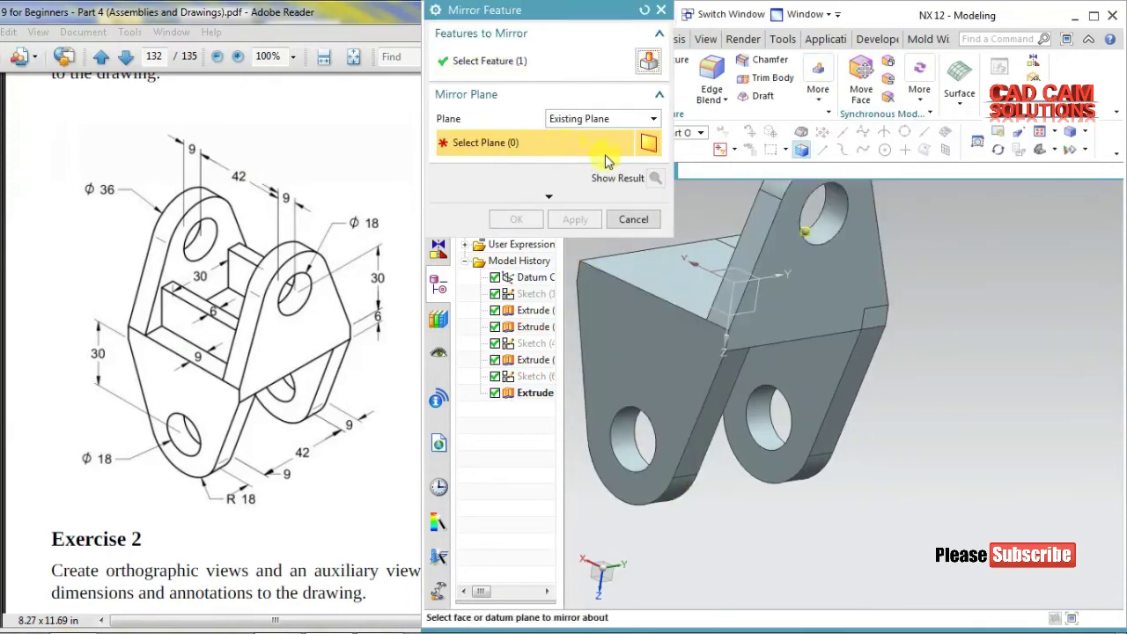
{"action": "left_click", "coordinate": [755, 294]}
{"action": "left_click", "coordinate": [516, 220]}
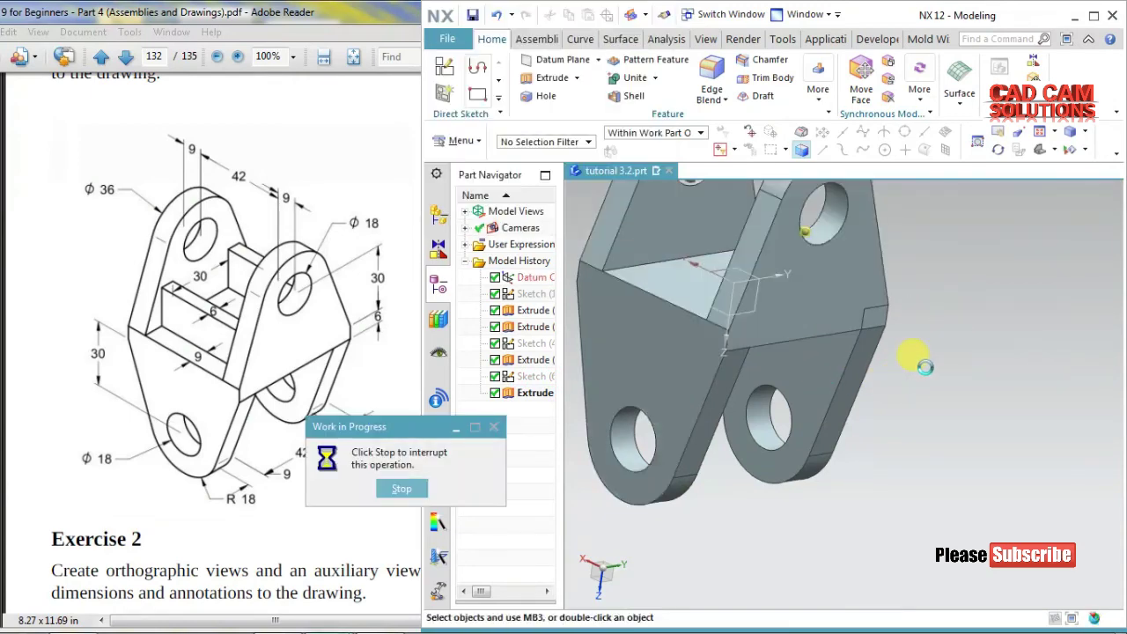
{"action": "scroll", "coordinate": [951, 382], "scroll_direction": "down", "scroll_amount": 1}
{"action": "middle_click_drag", "start_coordinate": [968, 365], "coordinate": [968, 362]}
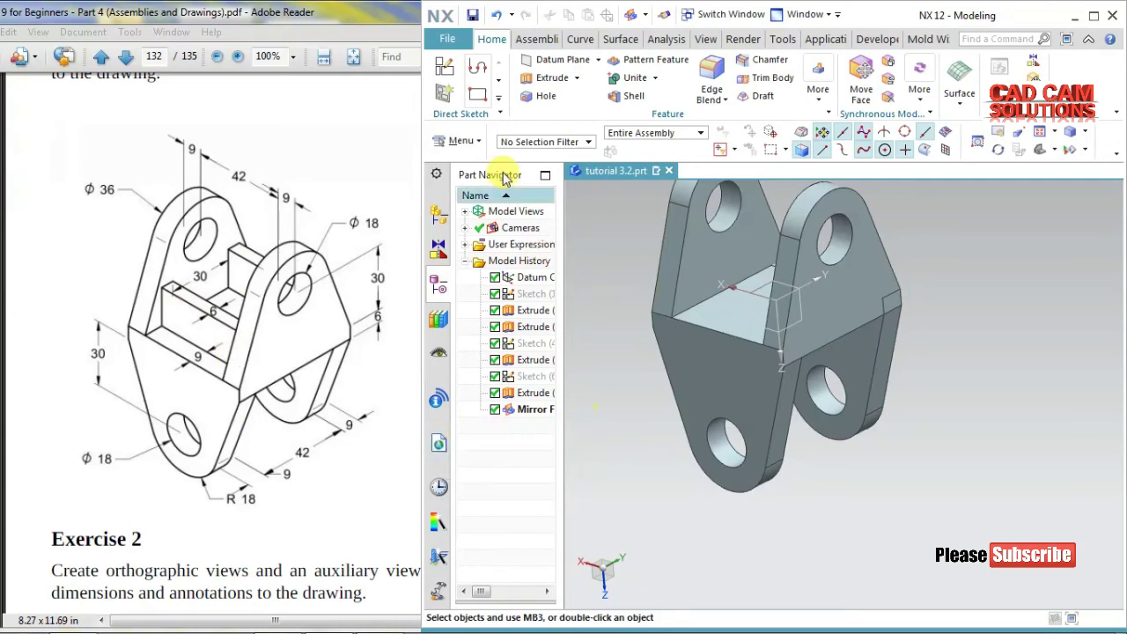
Step: Sketch a rib rectangle on the base plate's top face, edge to edge
{"action": "left_click", "coordinate": [445, 40]}
{"action": "left_click", "coordinate": [445, 64]}
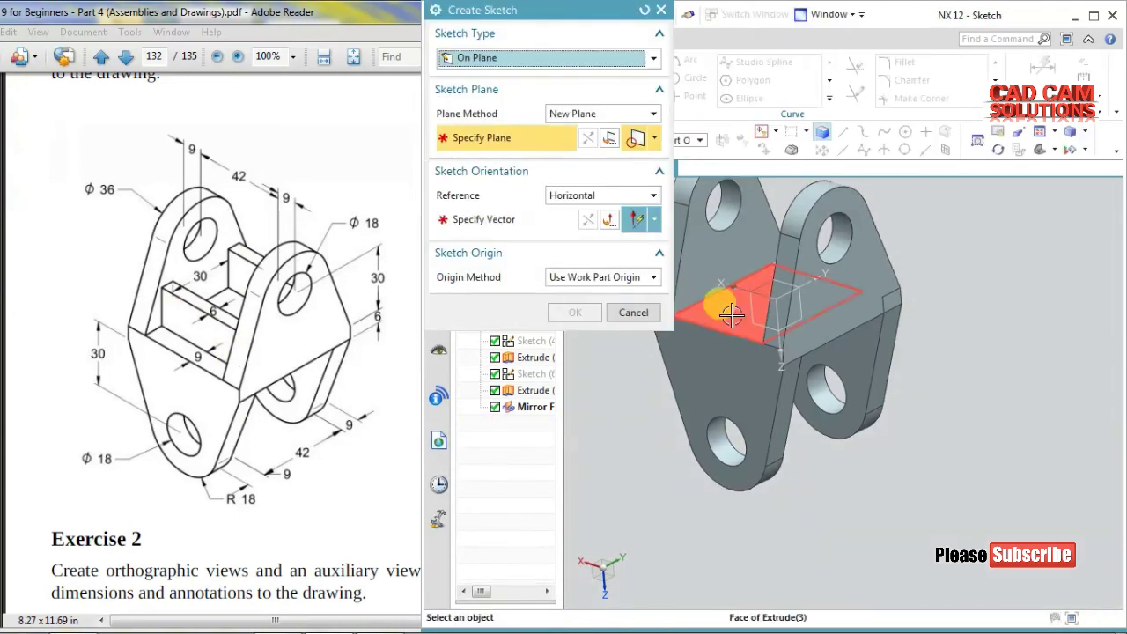
{"action": "left_click", "coordinate": [722, 305]}
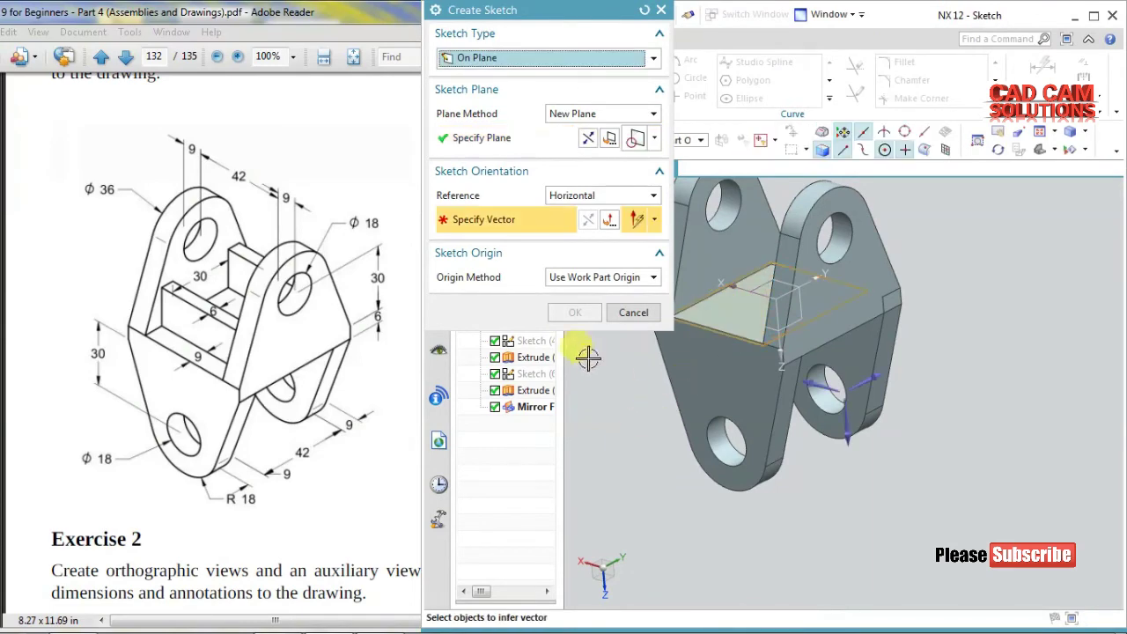
{"action": "left_click", "coordinate": [870, 378]}
{"action": "middle_click", "coordinate": [963, 453]}
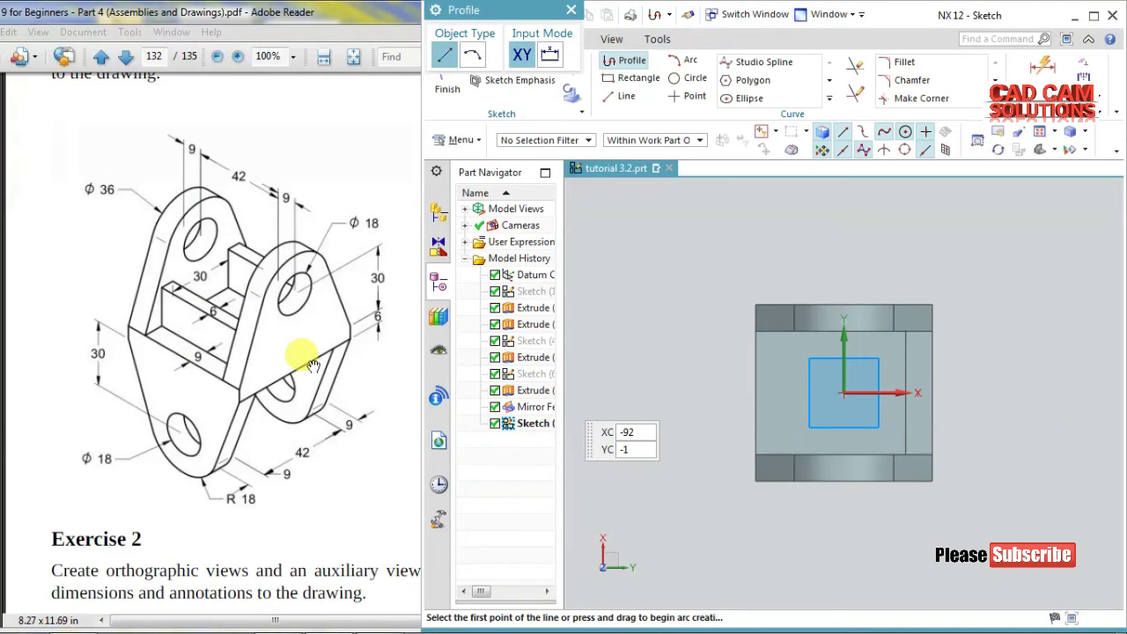
{"action": "left_click", "coordinate": [631, 78]}
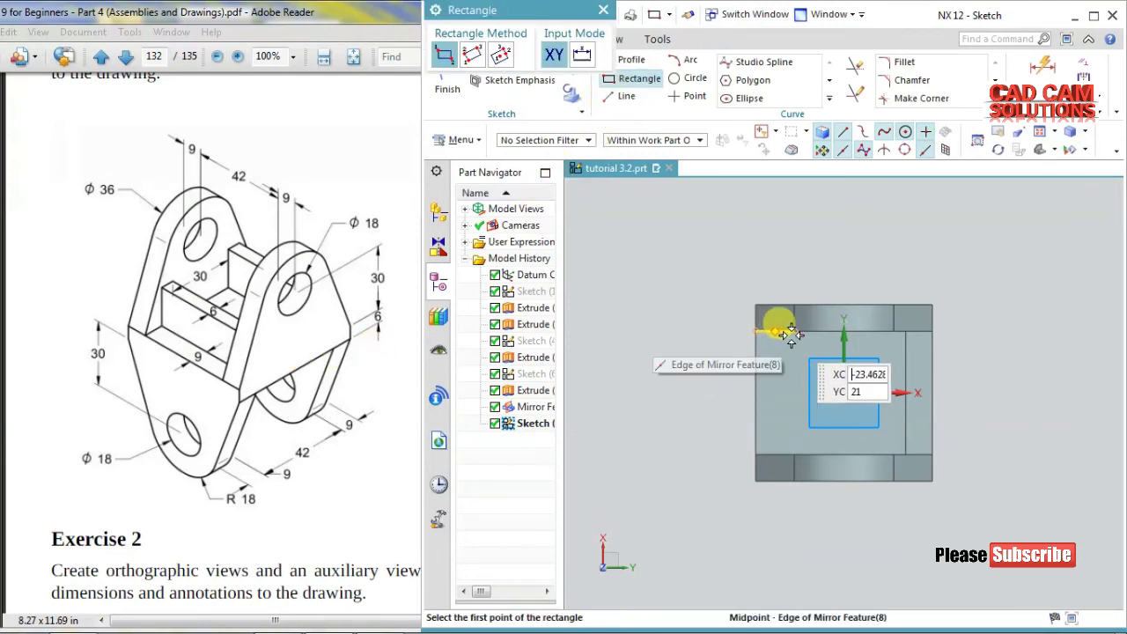
{"action": "scroll", "coordinate": [818, 360], "scroll_direction": "up", "scroll_amount": 4}
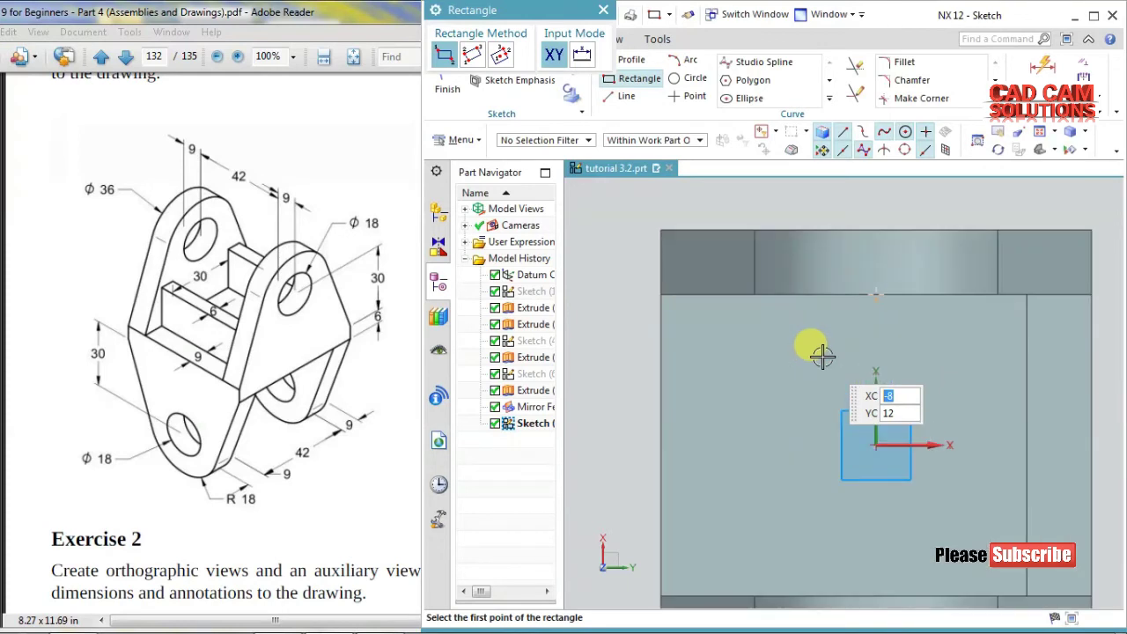
{"action": "left_click", "coordinate": [735, 297]}
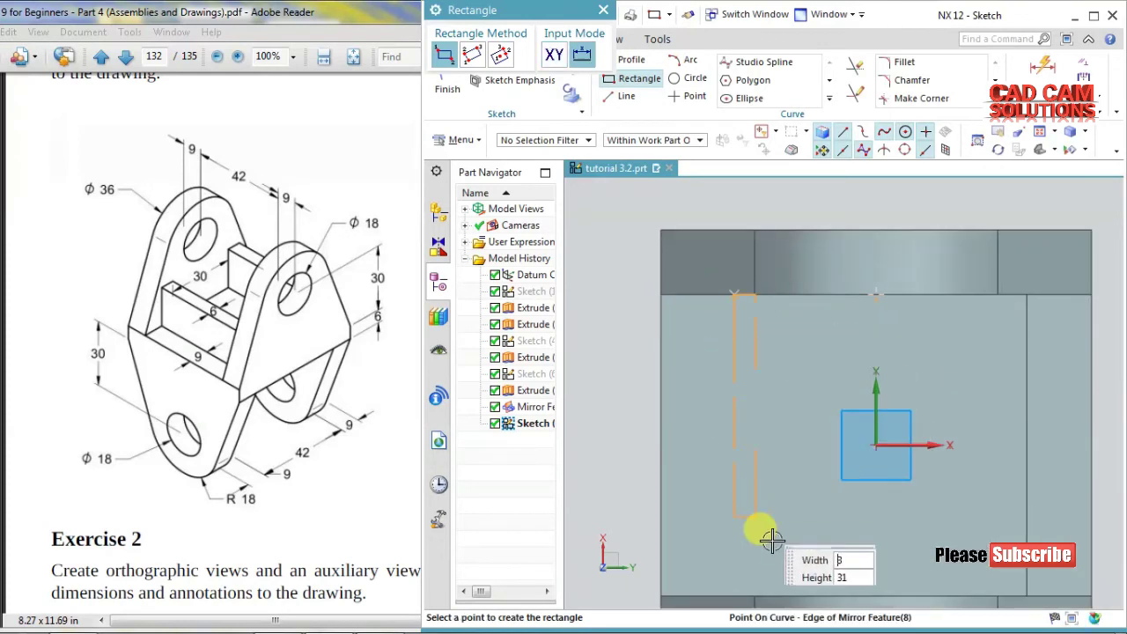
{"action": "left_click", "coordinate": [771, 596]}
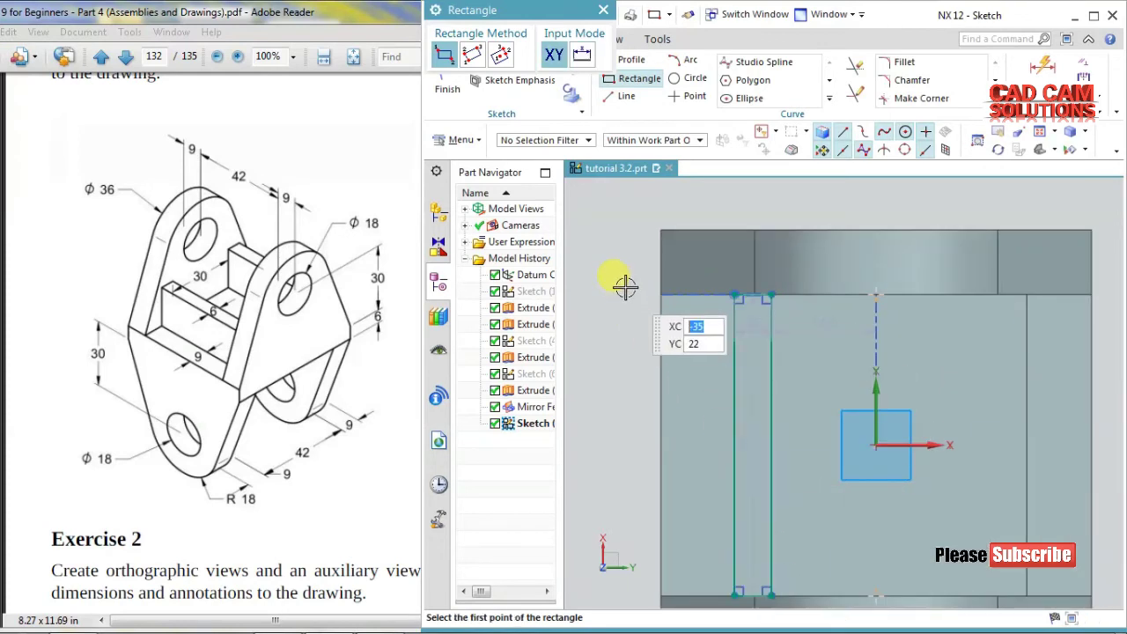
{"action": "key", "text": "Escape"}
Step: Dimension the rectangle's right side from the Y axis at 15 mm
{"action": "left_click", "coordinate": [1042, 67]}
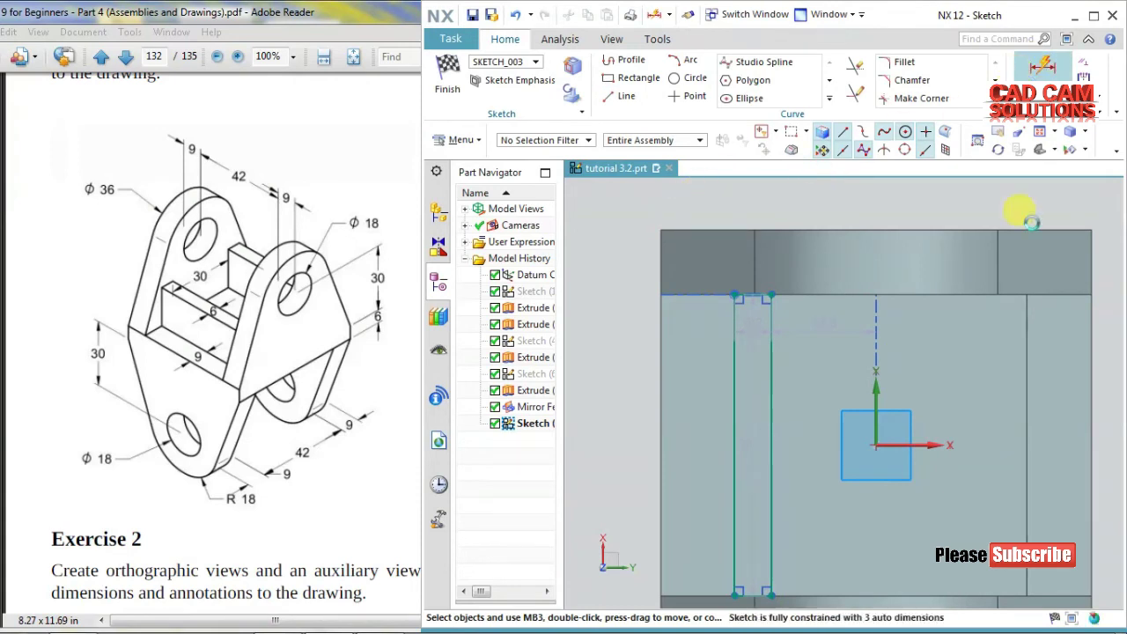
{"action": "left_click", "coordinate": [873, 410]}
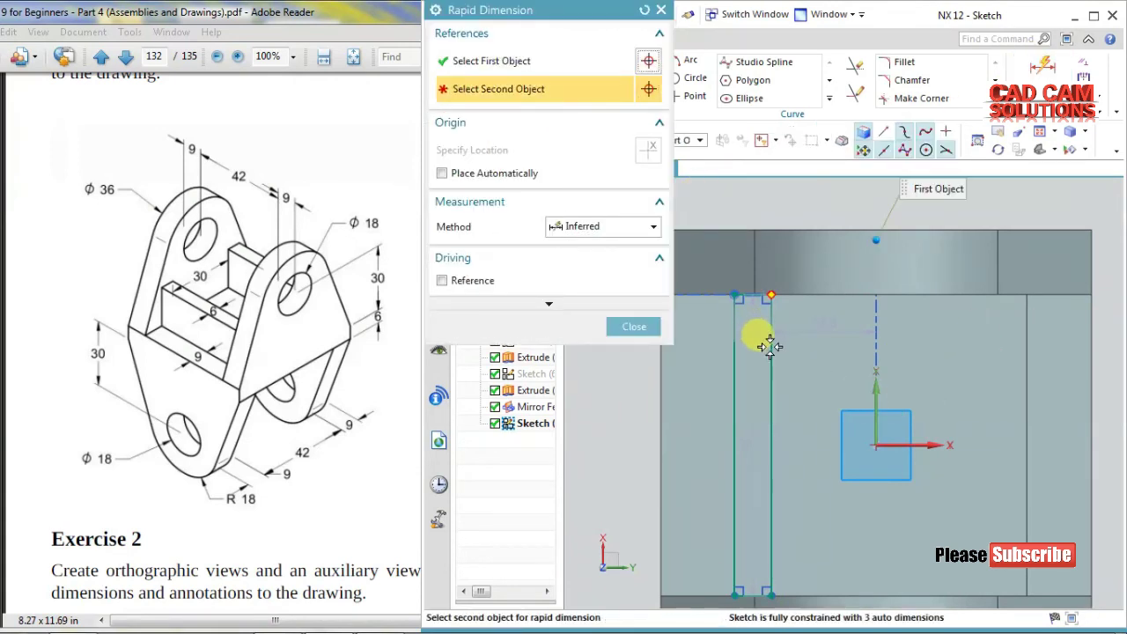
{"action": "left_click", "coordinate": [770, 347]}
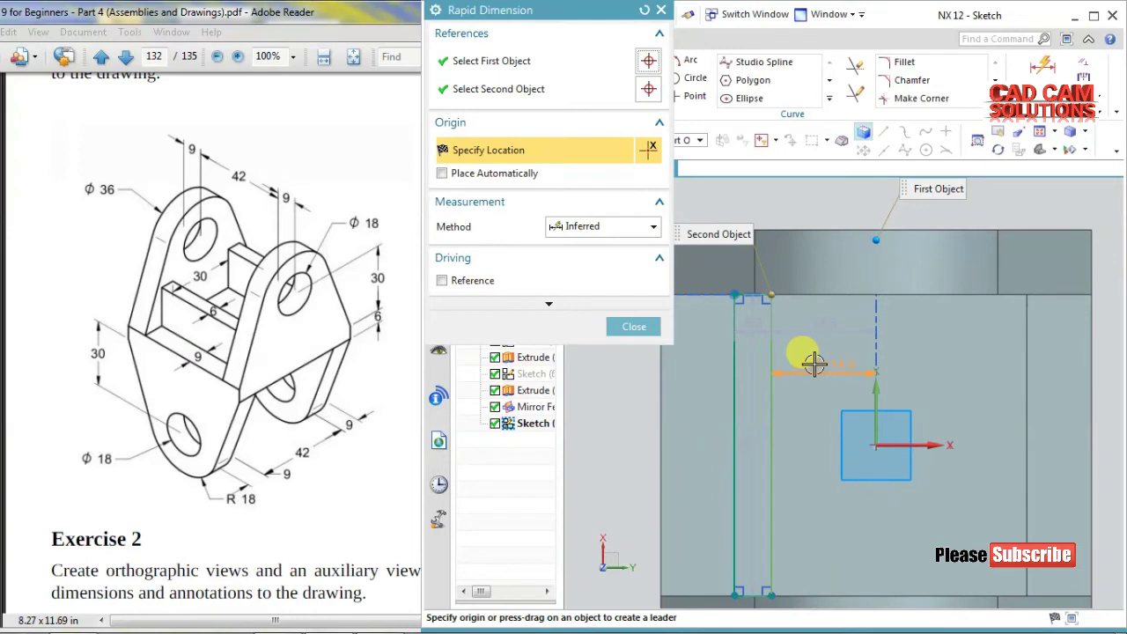
{"action": "left_click", "coordinate": [865, 340]}
{"action": "type", "text": "15-9"}
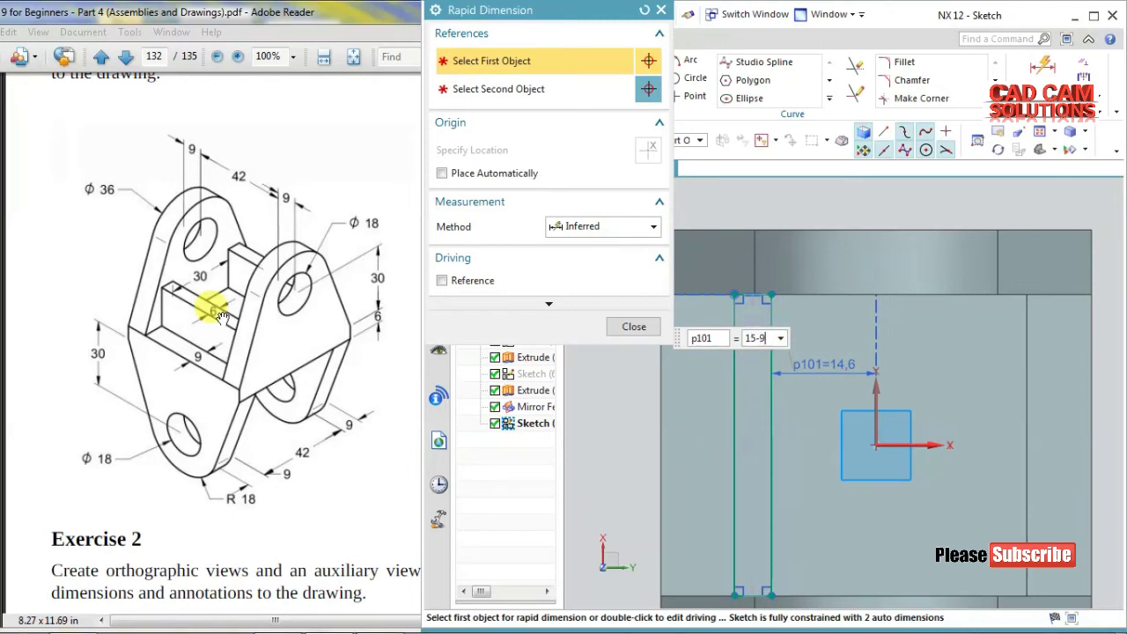
{"action": "key", "text": "Return"}
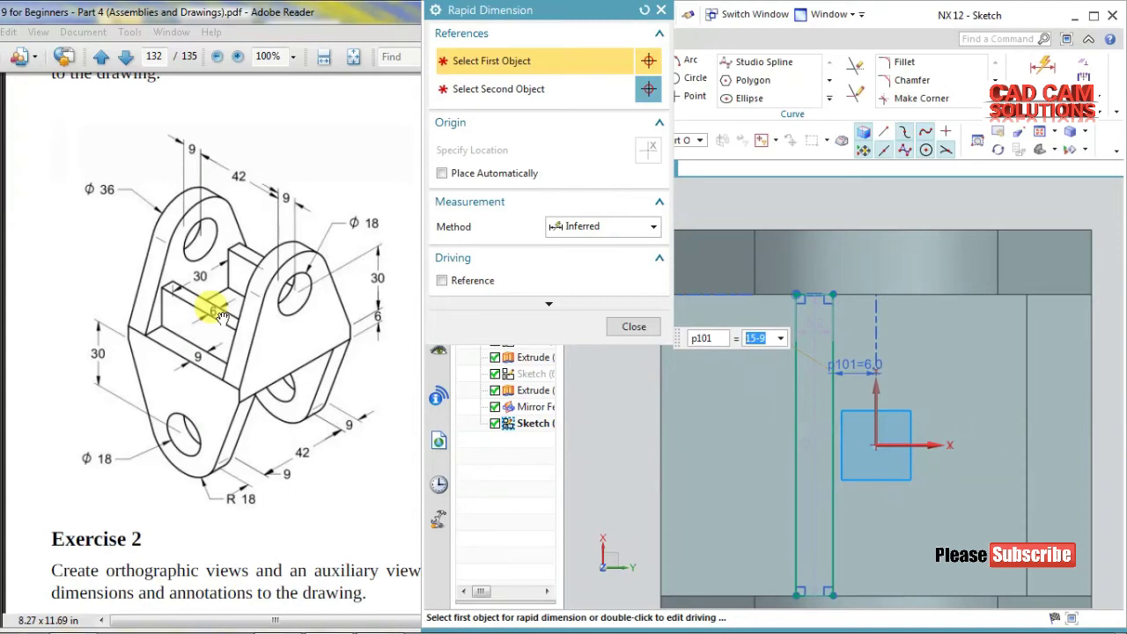
{"action": "type", "text": "15"}
{"action": "key", "text": "Return"}
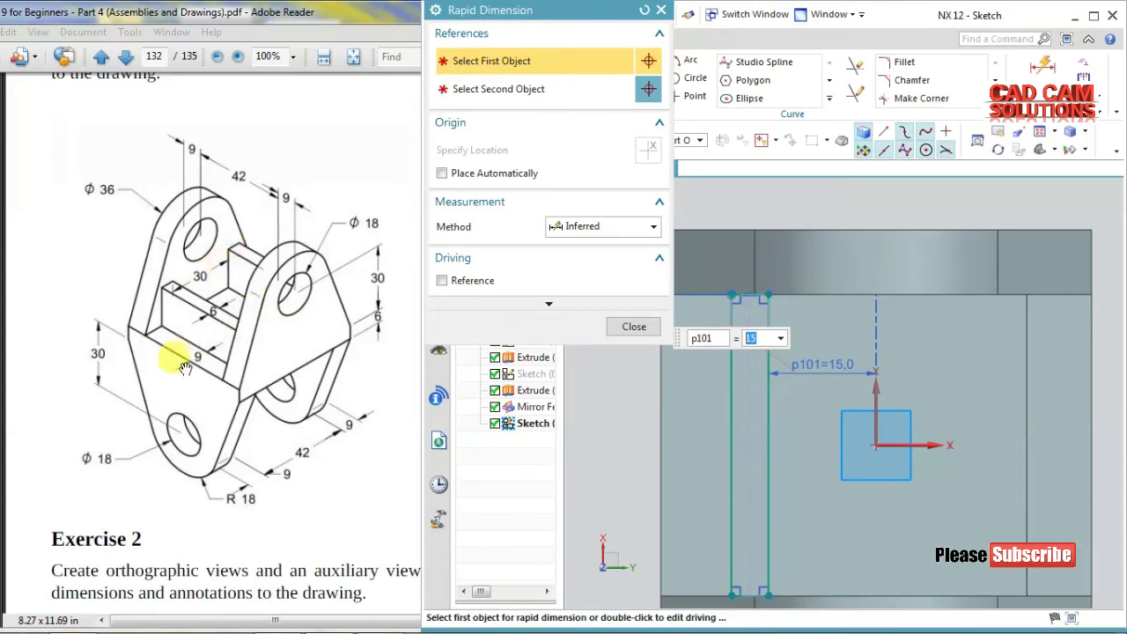
{"action": "left_click", "coordinate": [621, 328]}
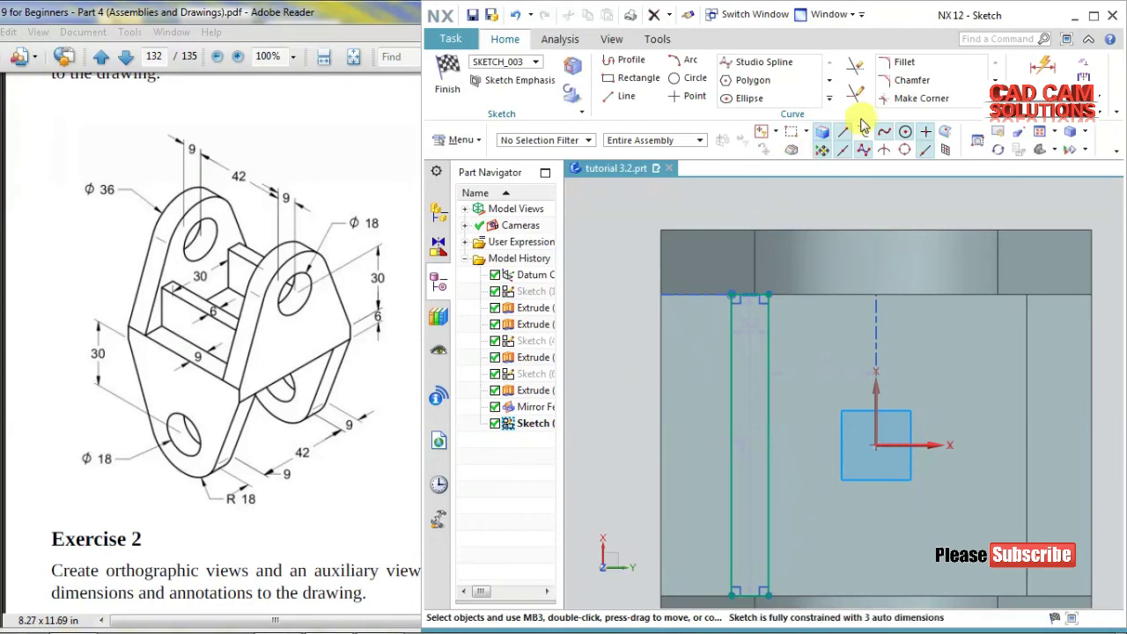
Step: Dimension the slot 9 mm from the plate's left edge
{"action": "key", "text": "d"}
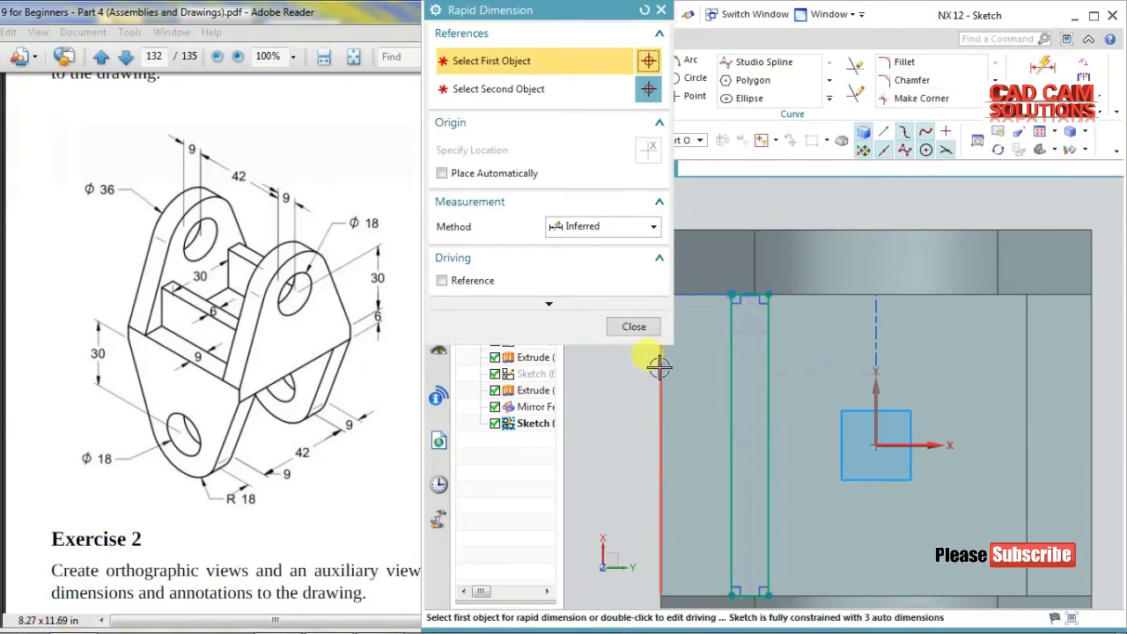
{"action": "left_click", "coordinate": [660, 367]}
{"action": "left_click", "coordinate": [728, 398]}
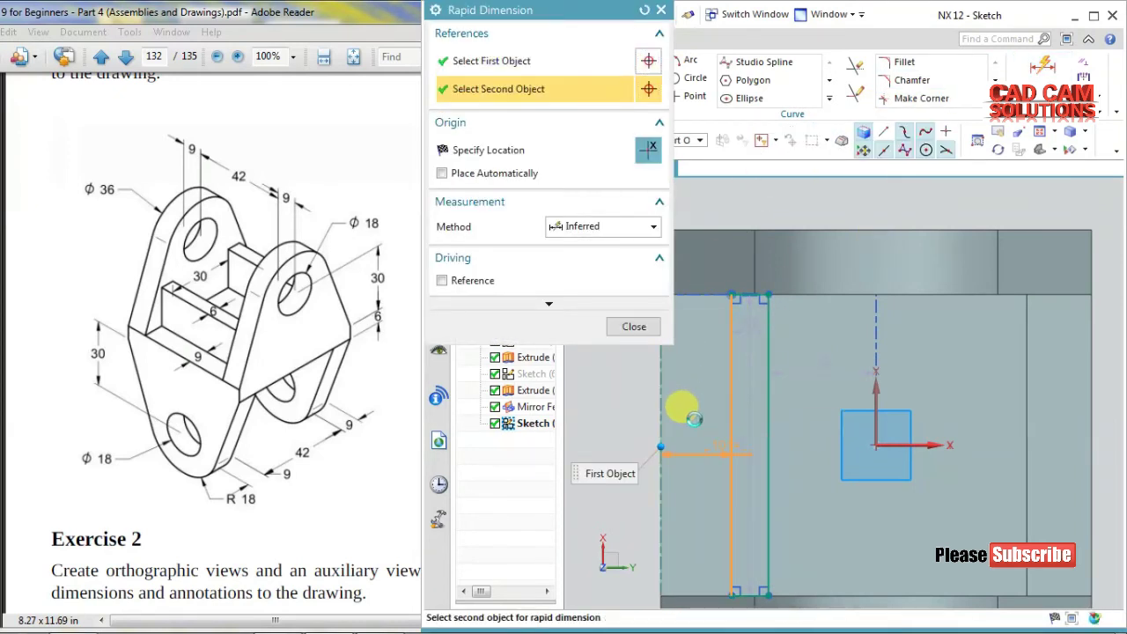
{"action": "left_click", "coordinate": [683, 430]}
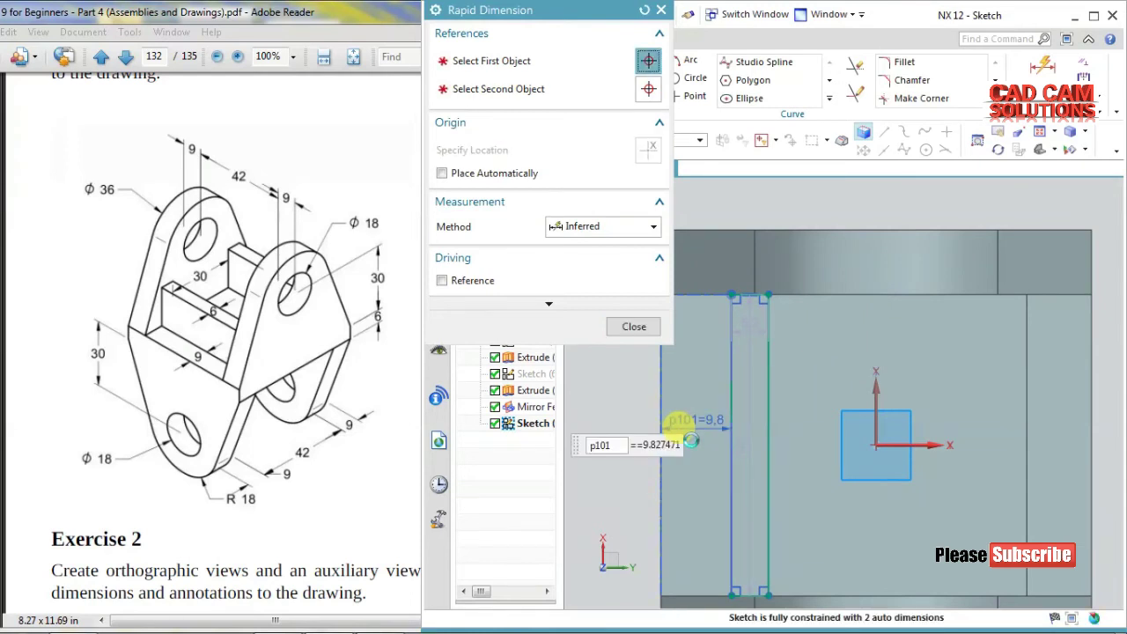
{"action": "type", "text": "9"}
{"action": "key", "text": "Return"}
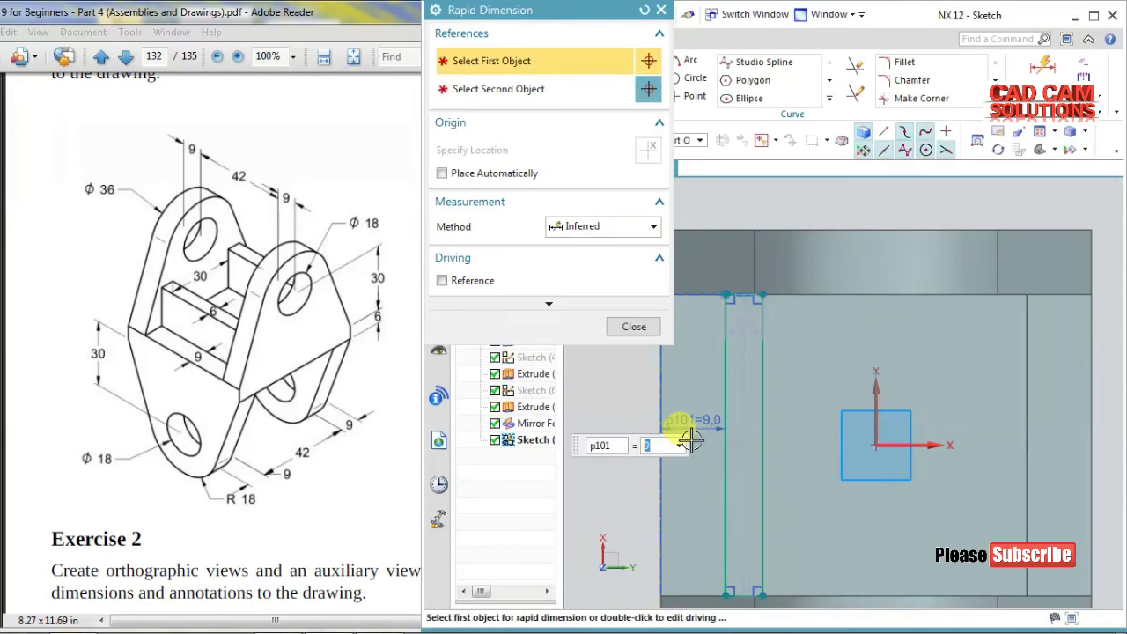
{"action": "left_click", "coordinate": [632, 327]}
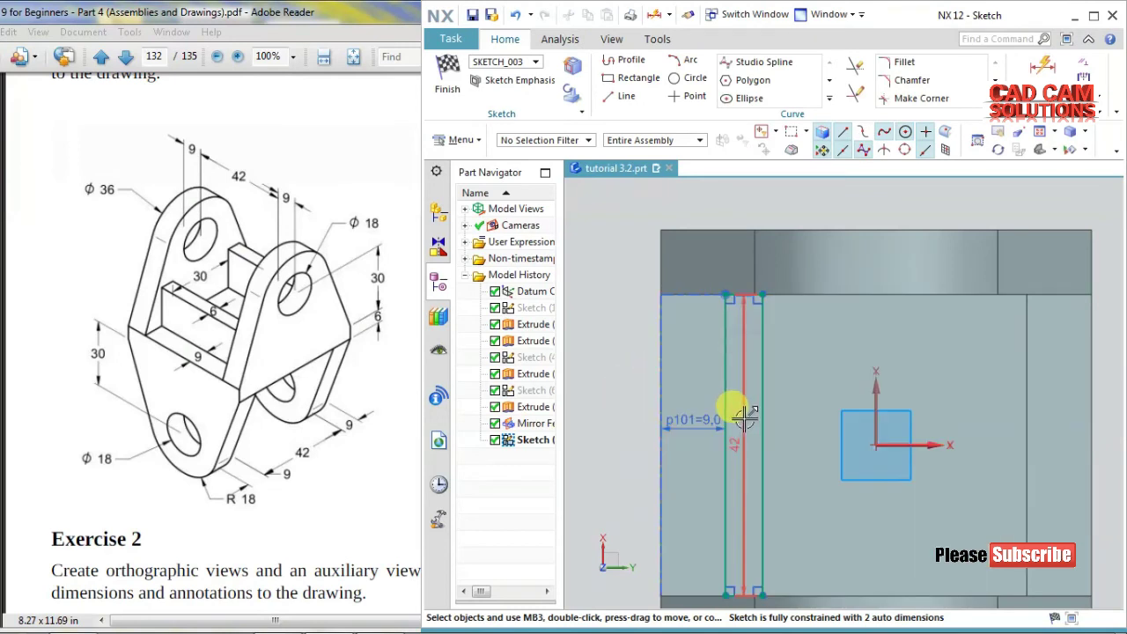
Step: Set the slot length to 42 and width to 6, then finish the sketch
{"action": "double_click", "coordinate": [740, 447]}
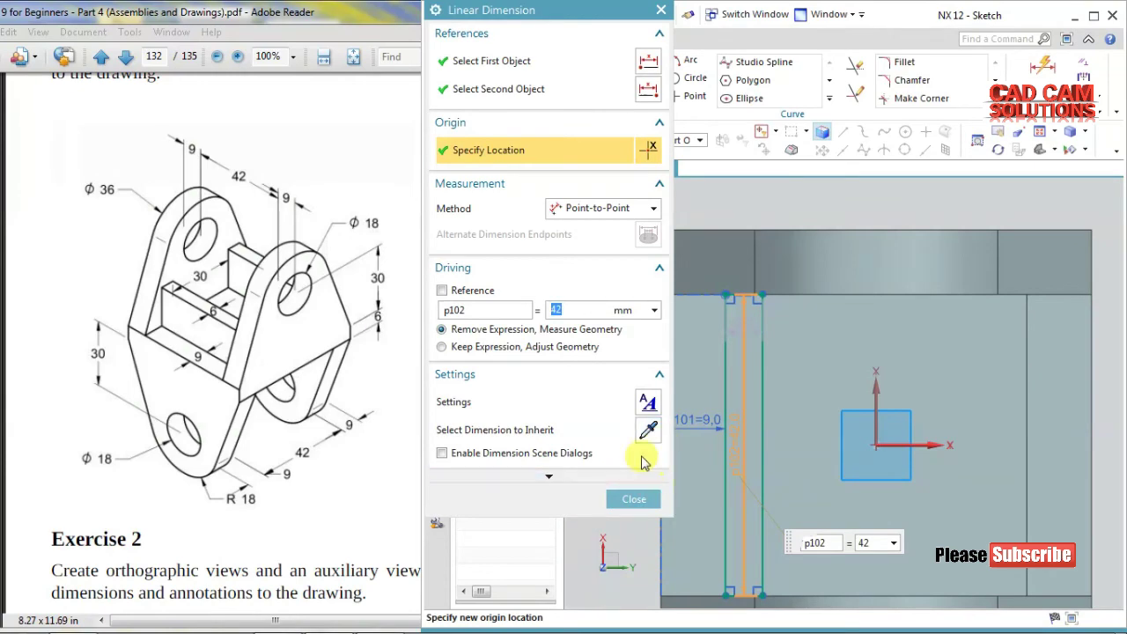
{"action": "left_click", "coordinate": [625, 499]}
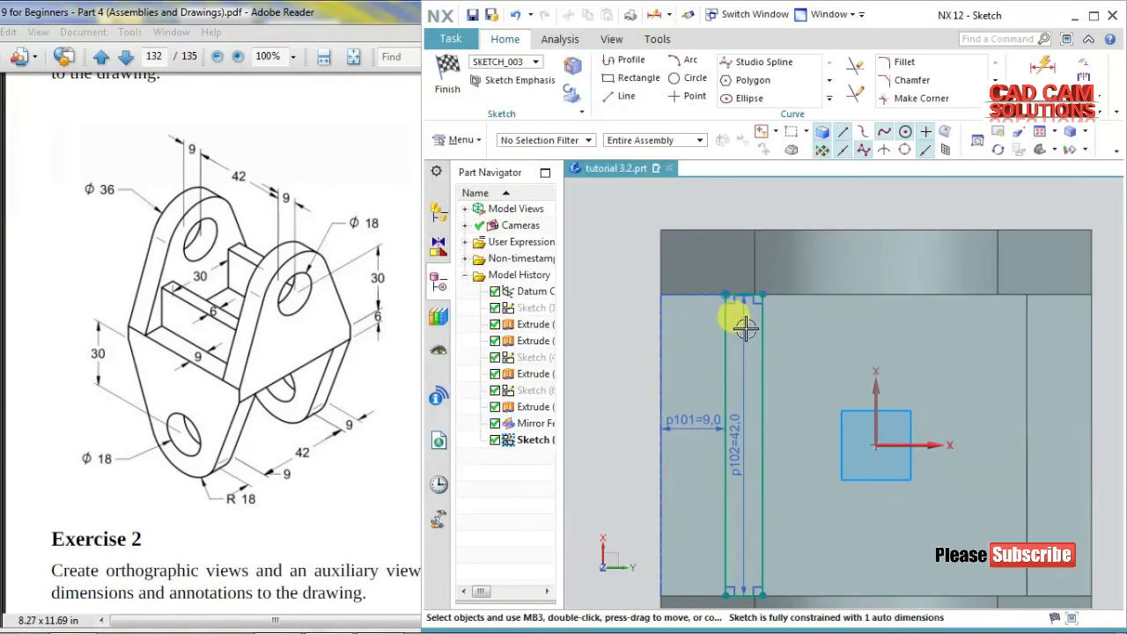
{"action": "double_click", "coordinate": [748, 321]}
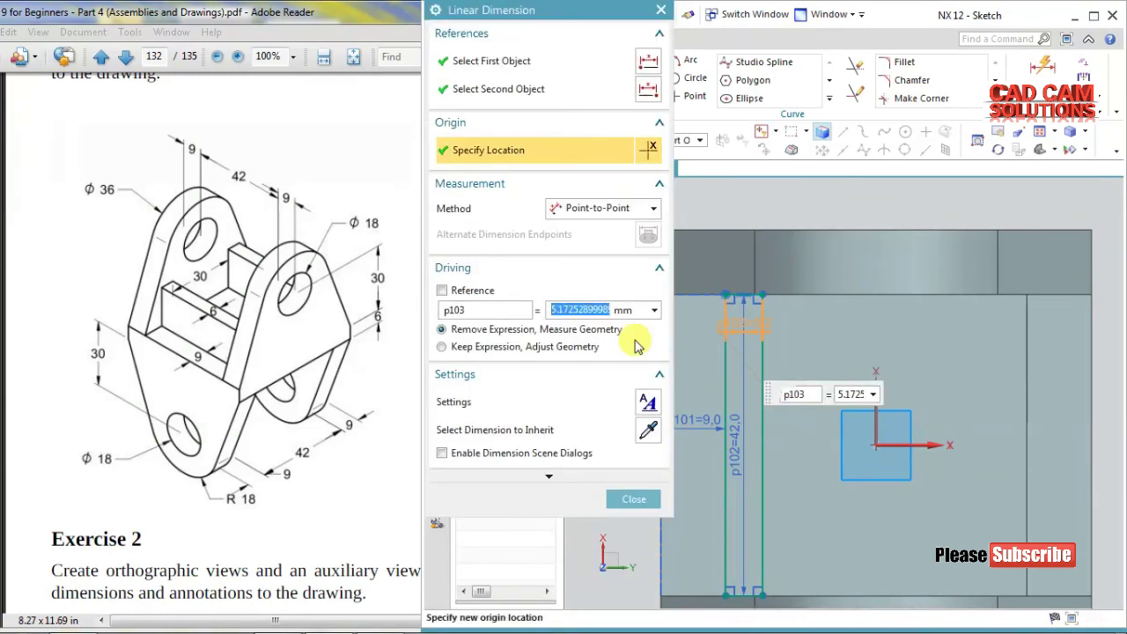
{"action": "type", "text": "6"}
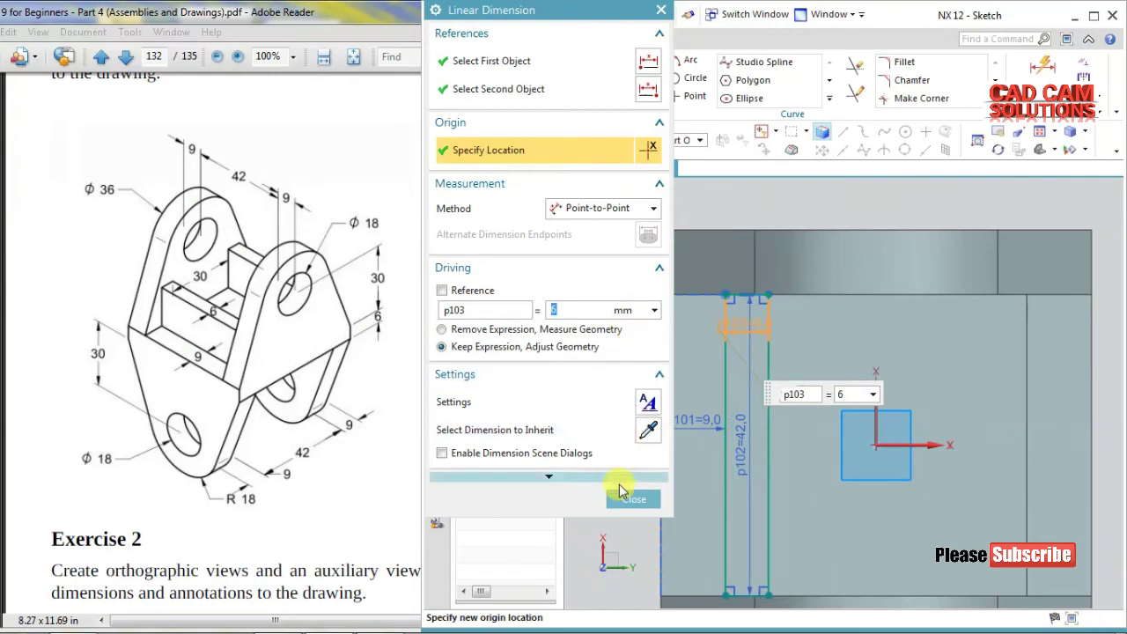
{"action": "left_click", "coordinate": [632, 499]}
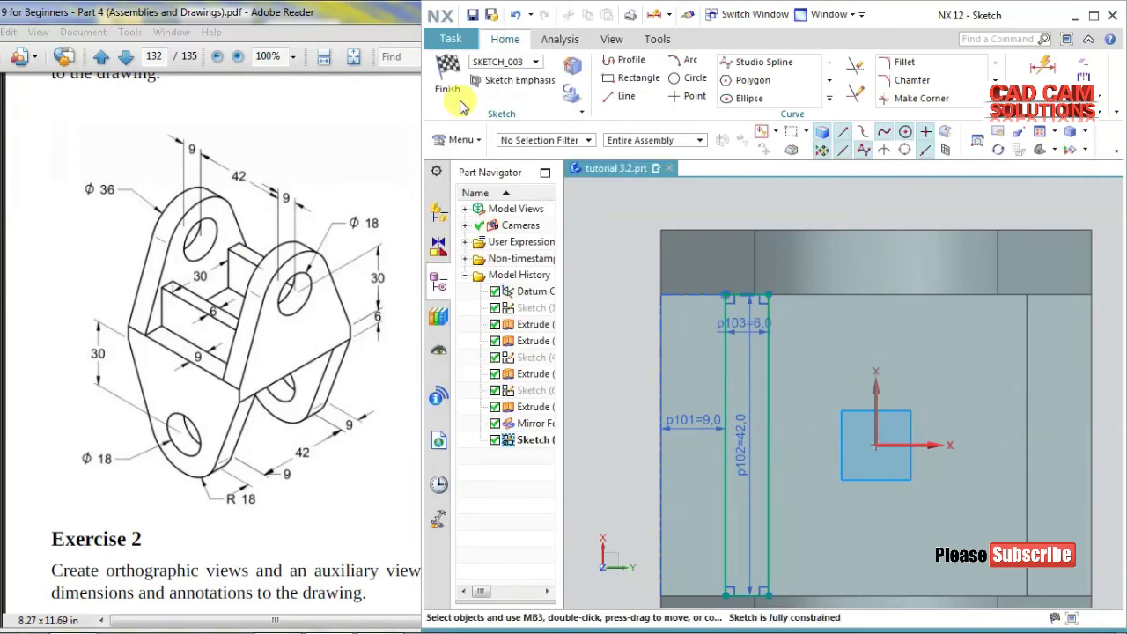
{"action": "left_click", "coordinate": [459, 102]}
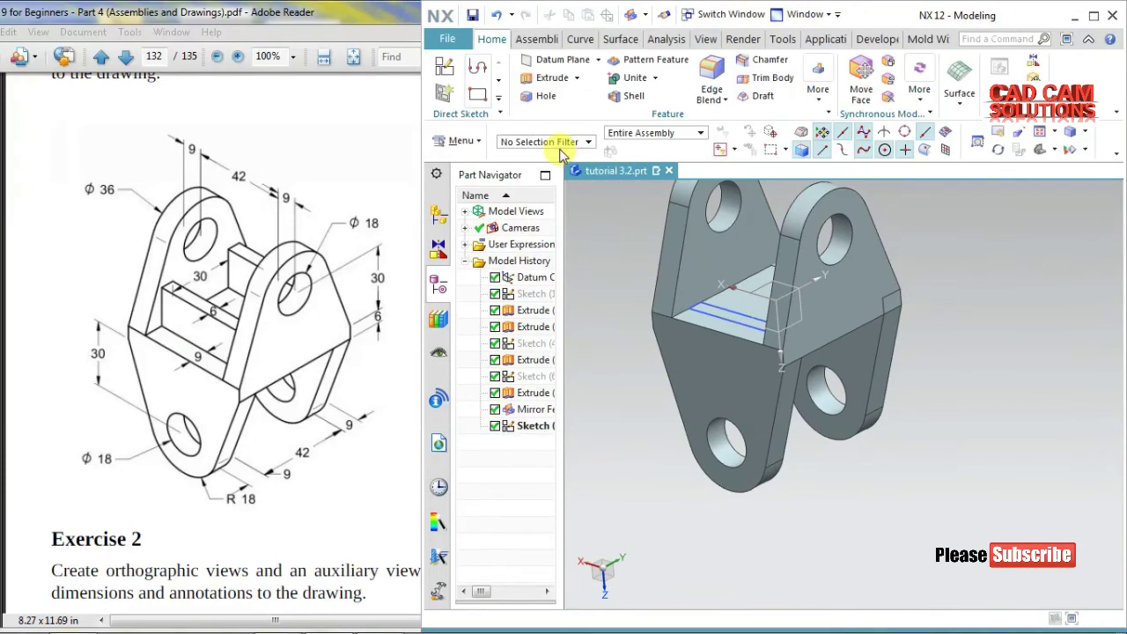
Step: Extrude the slot sketch 9 mm, united with the bracket body
{"action": "left_click", "coordinate": [534, 77]}
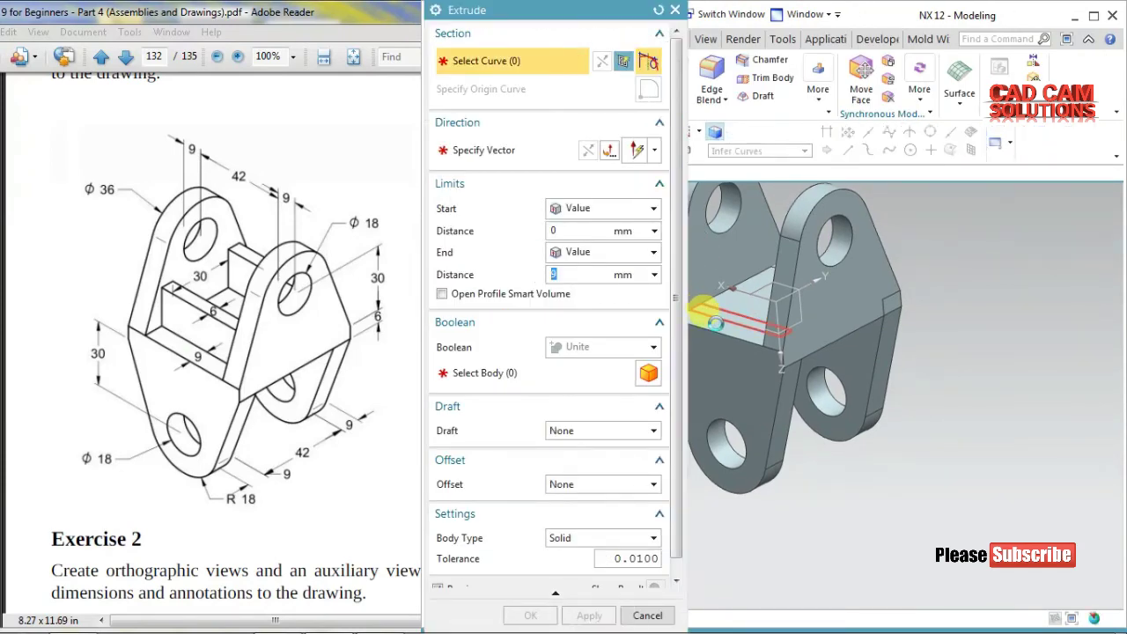
{"action": "left_click", "coordinate": [716, 322]}
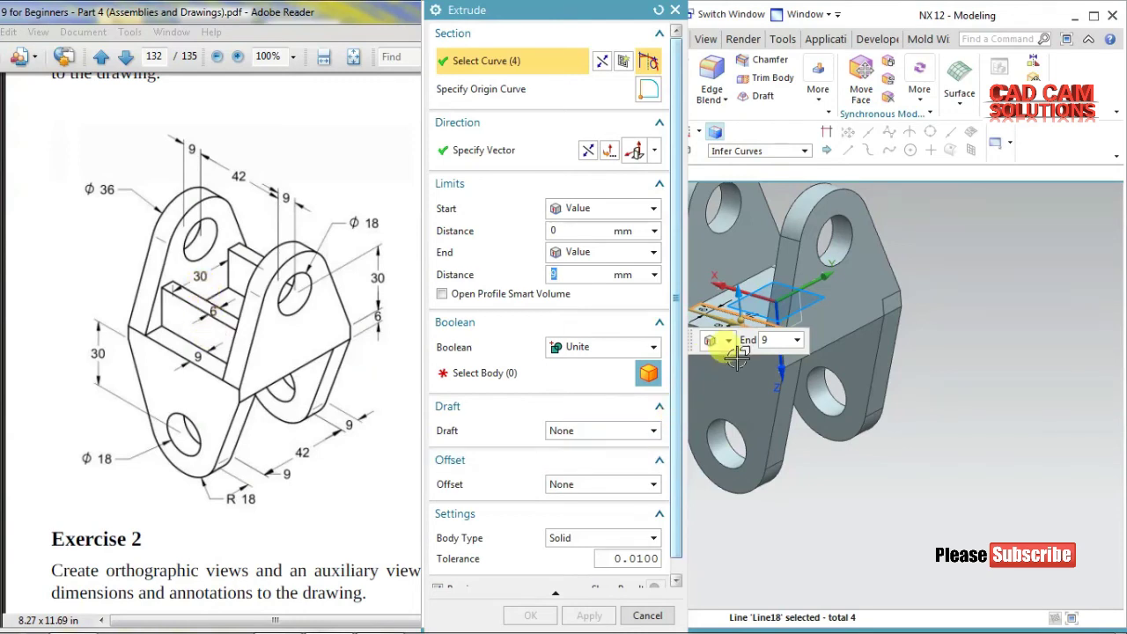
{"action": "key", "text": "Return"}
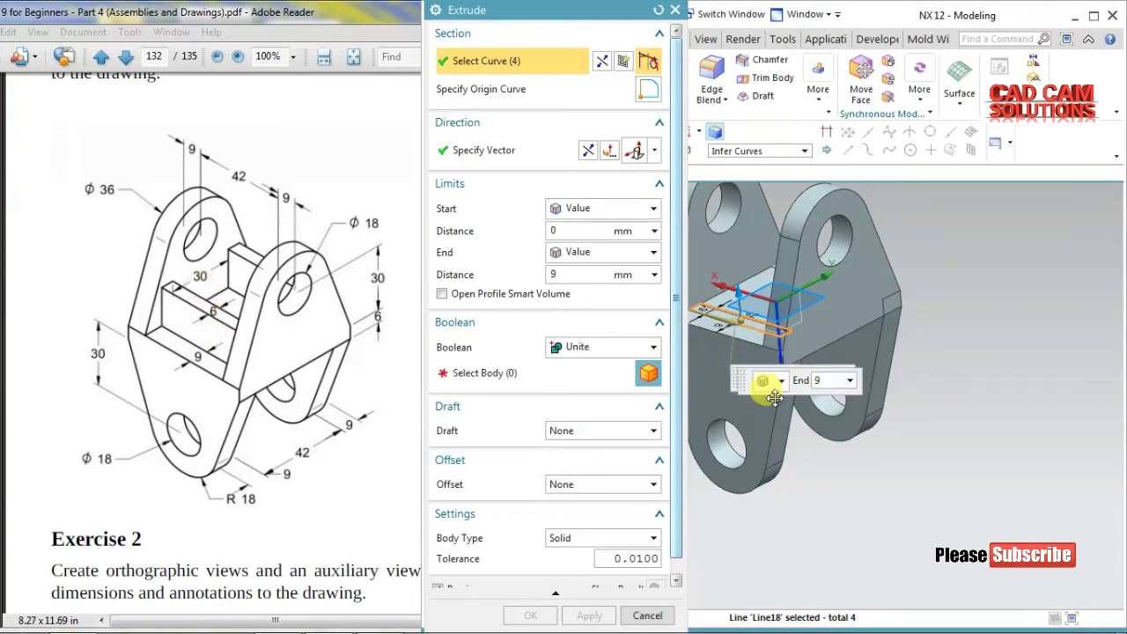
{"action": "left_click", "coordinate": [516, 372]}
{"action": "left_click", "coordinate": [724, 376]}
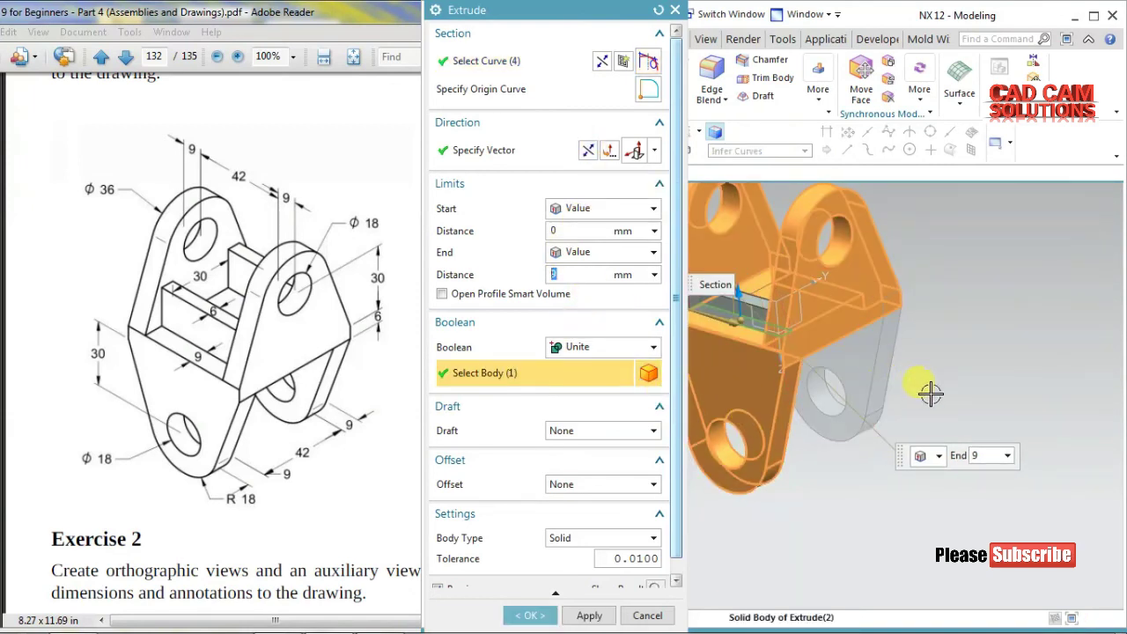
{"action": "middle_click", "coordinate": [998, 420]}
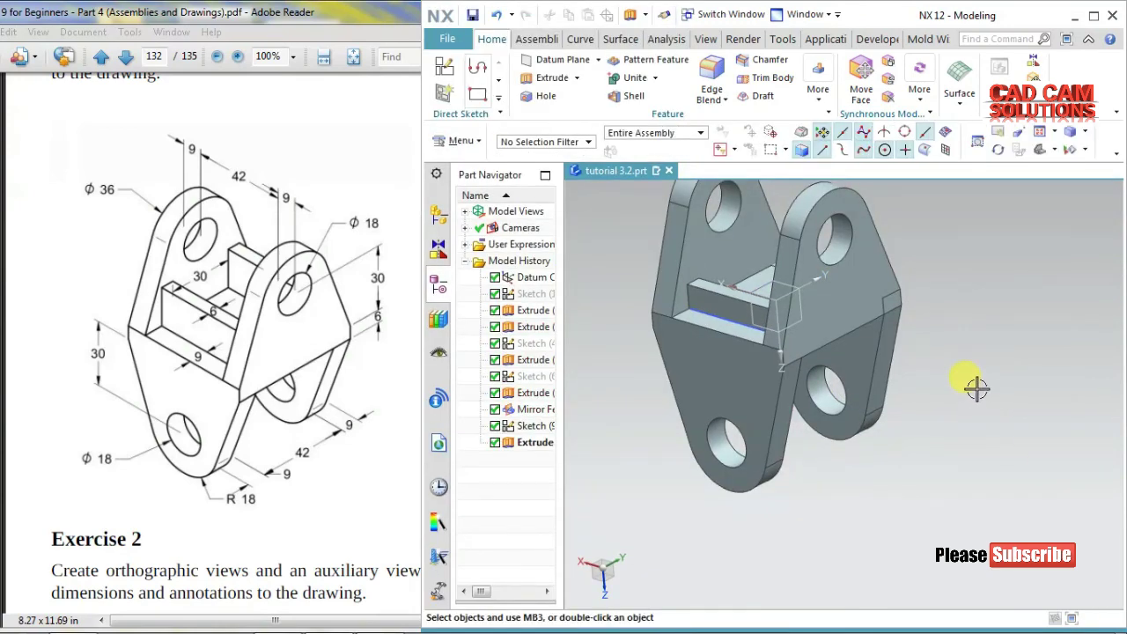
{"action": "left_click", "coordinate": [718, 291]}
Step: Change the rib extrusion's end distance to 12 mm
{"action": "key", "text": "x"}
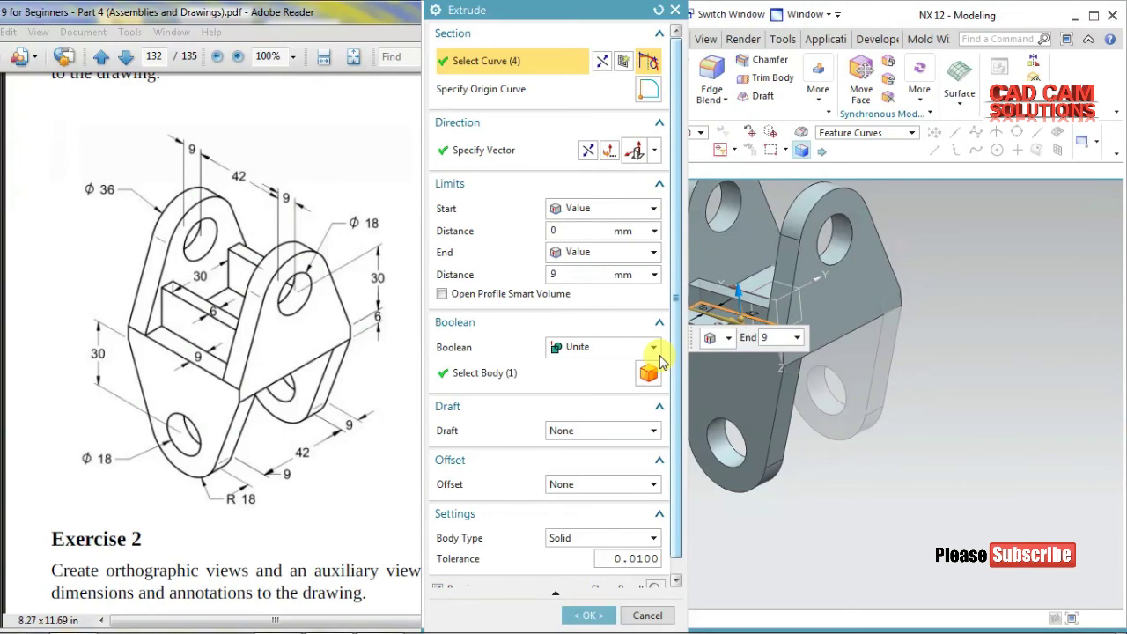
{"action": "type", "text": "2"}
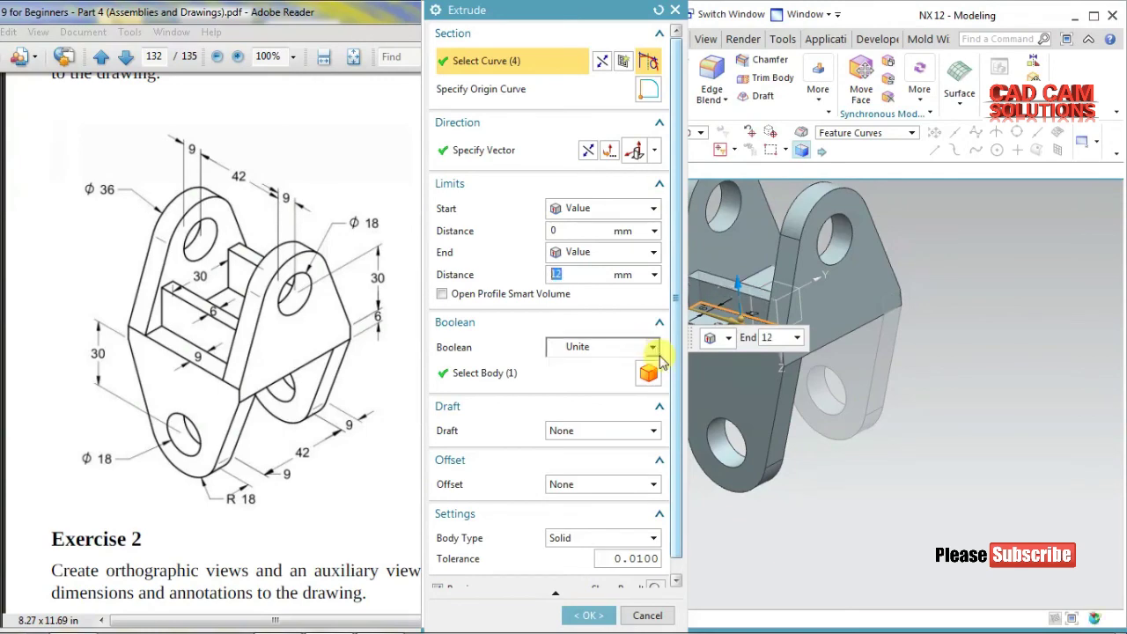
{"action": "left_click", "coordinate": [581, 617]}
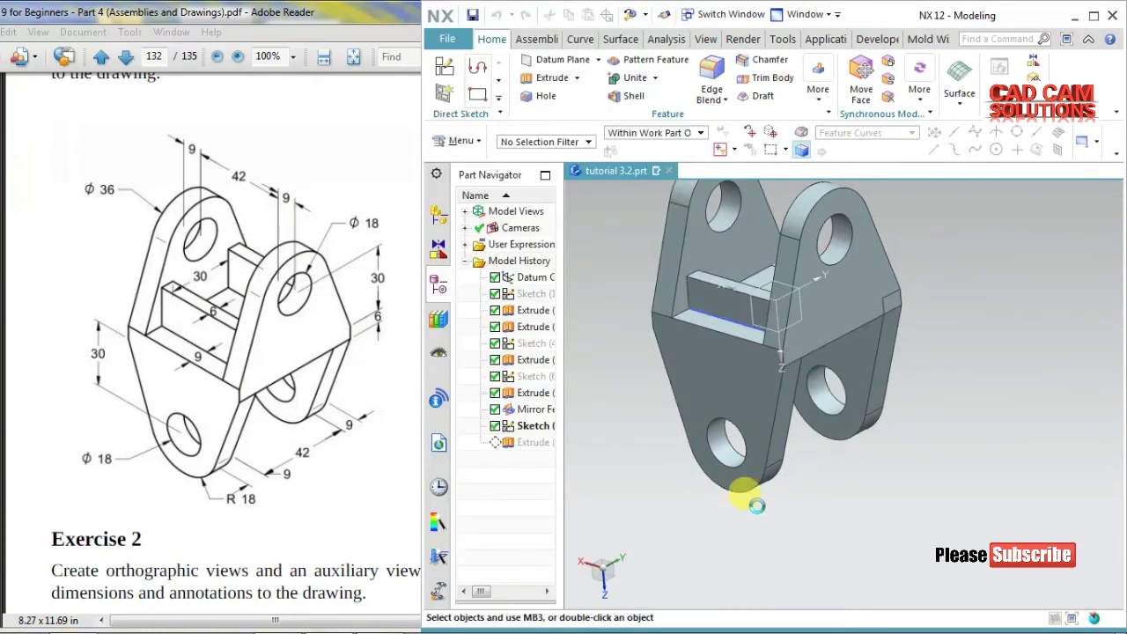
Step: Mirror the rib block feature about the central XZ datum plane
{"action": "left_click", "coordinate": [710, 290]}
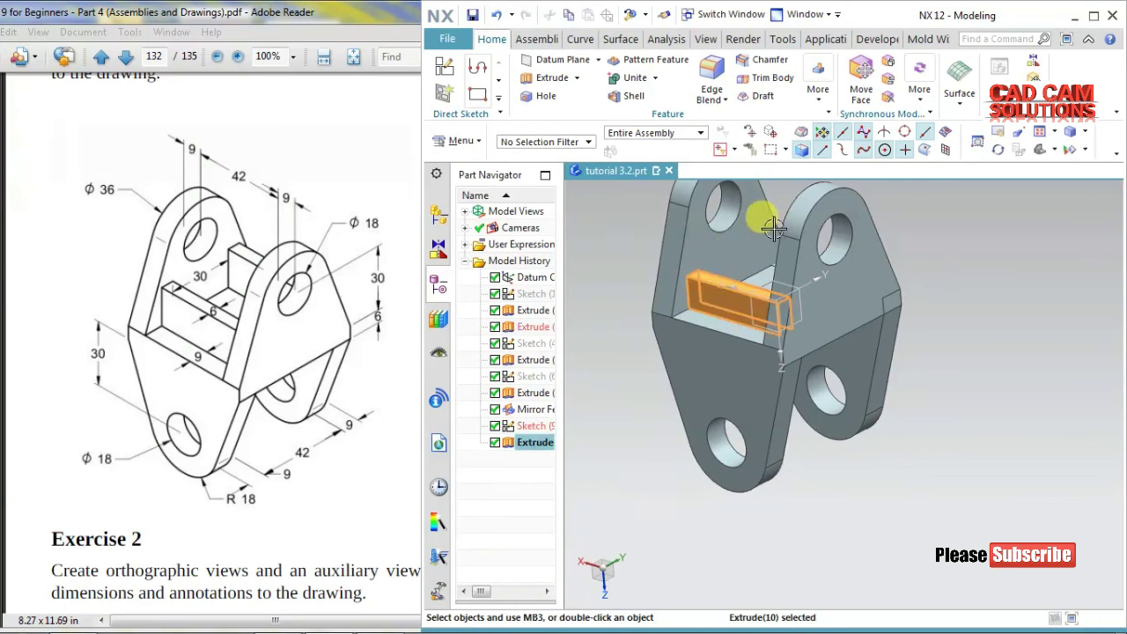
{"action": "left_click", "coordinate": [818, 89]}
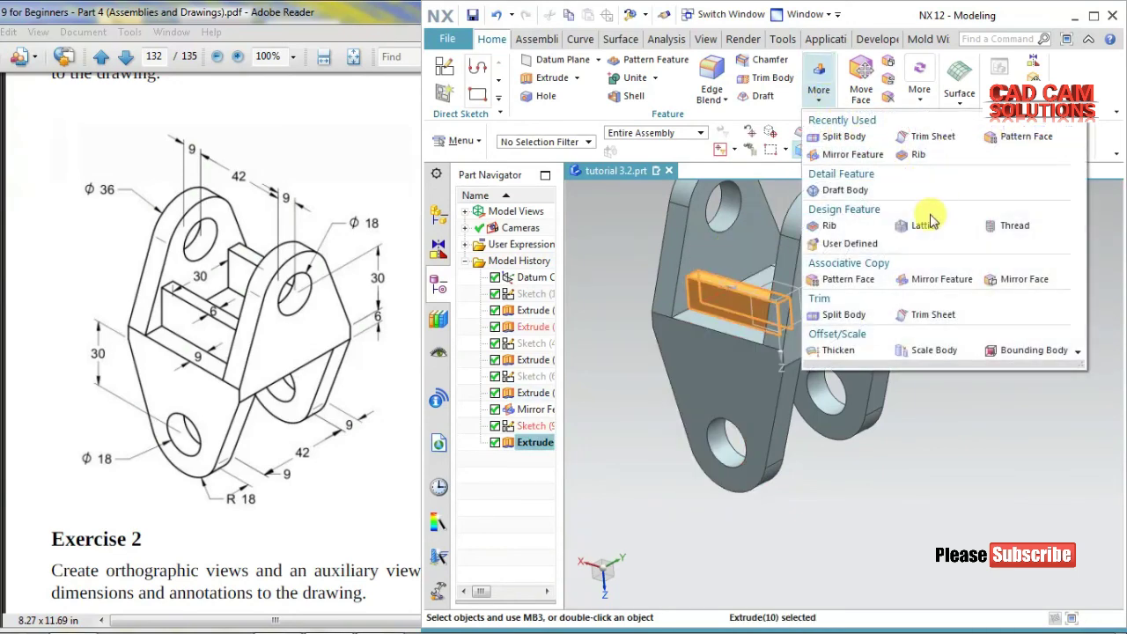
{"action": "left_click", "coordinate": [939, 280]}
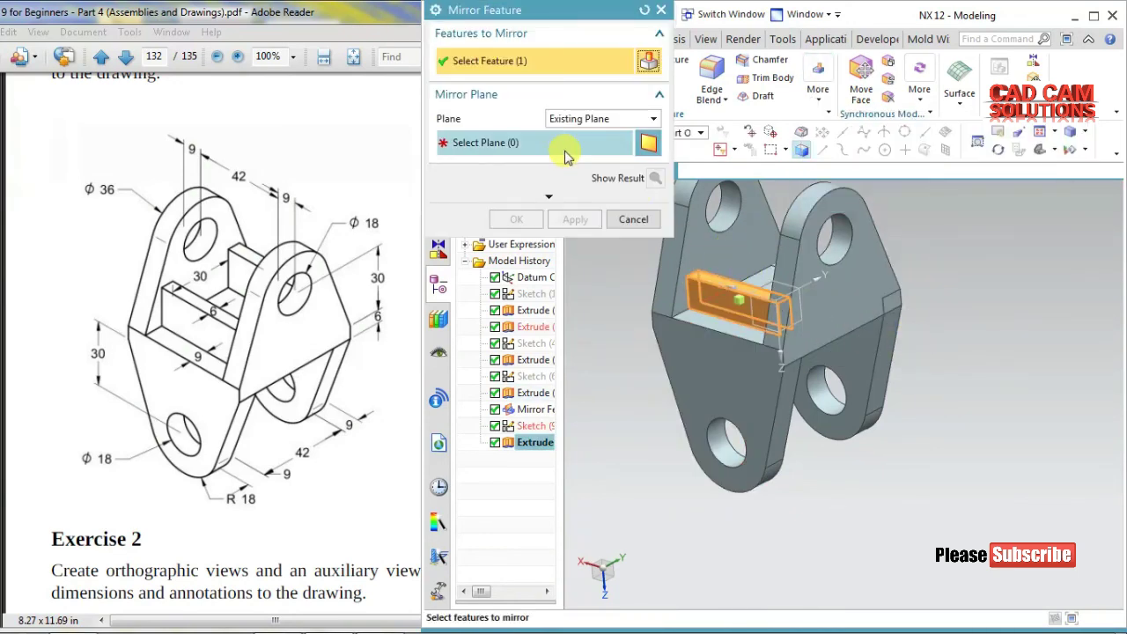
{"action": "left_click", "coordinate": [555, 143]}
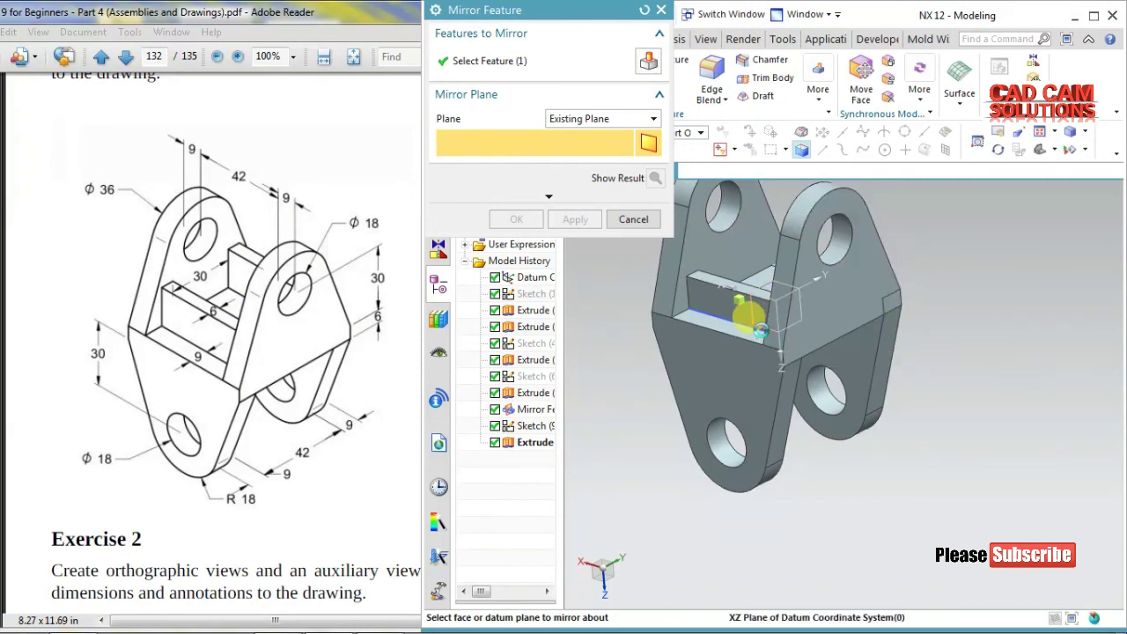
{"action": "left_click", "coordinate": [756, 326]}
{"action": "middle_click", "coordinate": [754, 342]}
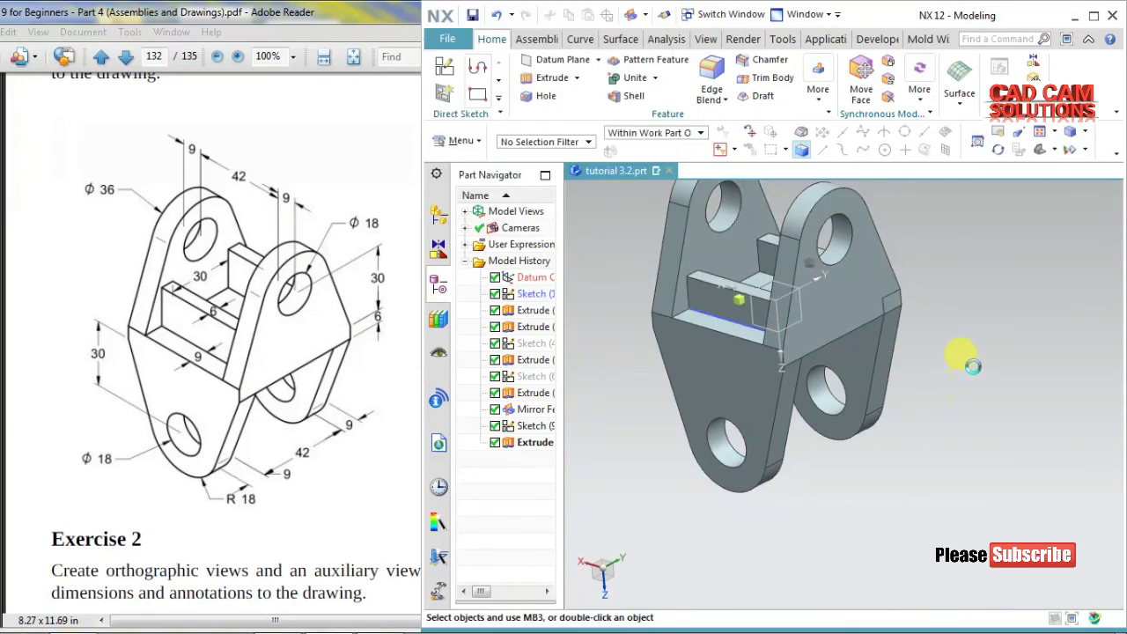
{"action": "scroll", "coordinate": [969, 352], "scroll_direction": "down", "scroll_amount": 3}
{"action": "middle_click_drag", "start_coordinate": [968, 295], "coordinate": [951, 273]}
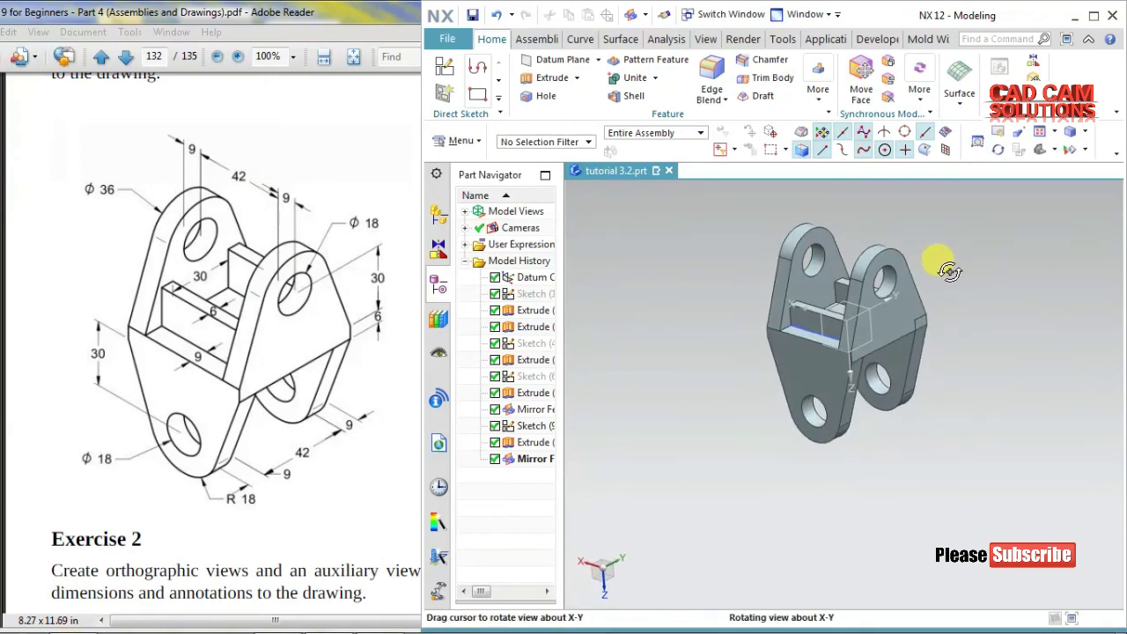
{"action": "mouse_move", "coordinate": [950, 271]}
{"action": "middle_mouse_down"}
{"action": "mouse_move", "coordinate": [936, 244]}
{"action": "mouse_move", "coordinate": [936, 257]}
{"action": "middle_mouse_up"}
{"action": "scroll", "coordinate": [936, 261], "scroll_direction": "up", "scroll_amount": 2}
{"action": "scroll", "coordinate": [901, 235], "scroll_direction": "up", "scroll_amount": 2}
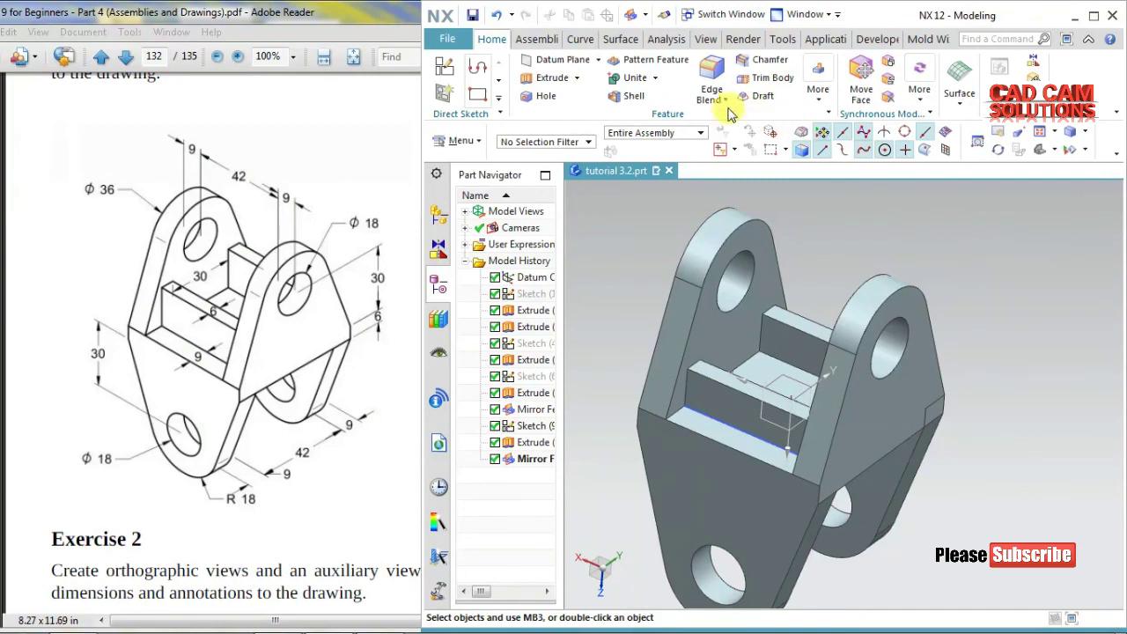
Step: Unite the remaining separate body into the bracket target body
{"action": "left_click", "coordinate": [621, 78]}
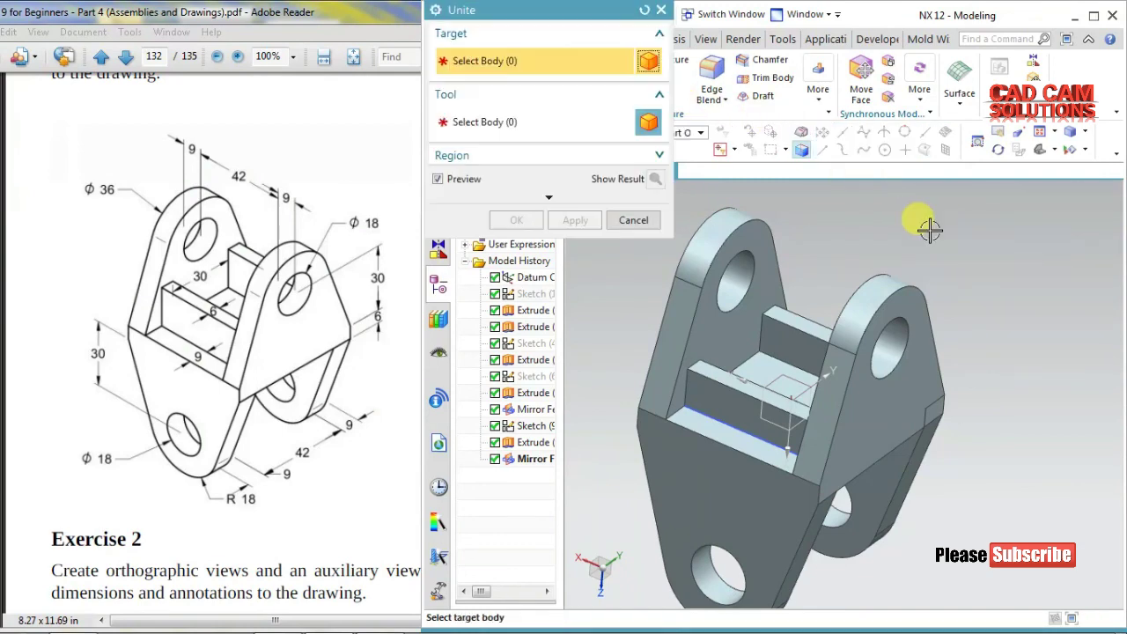
{"action": "left_click", "coordinate": [783, 306]}
{"action": "left_click", "coordinate": [886, 461]}
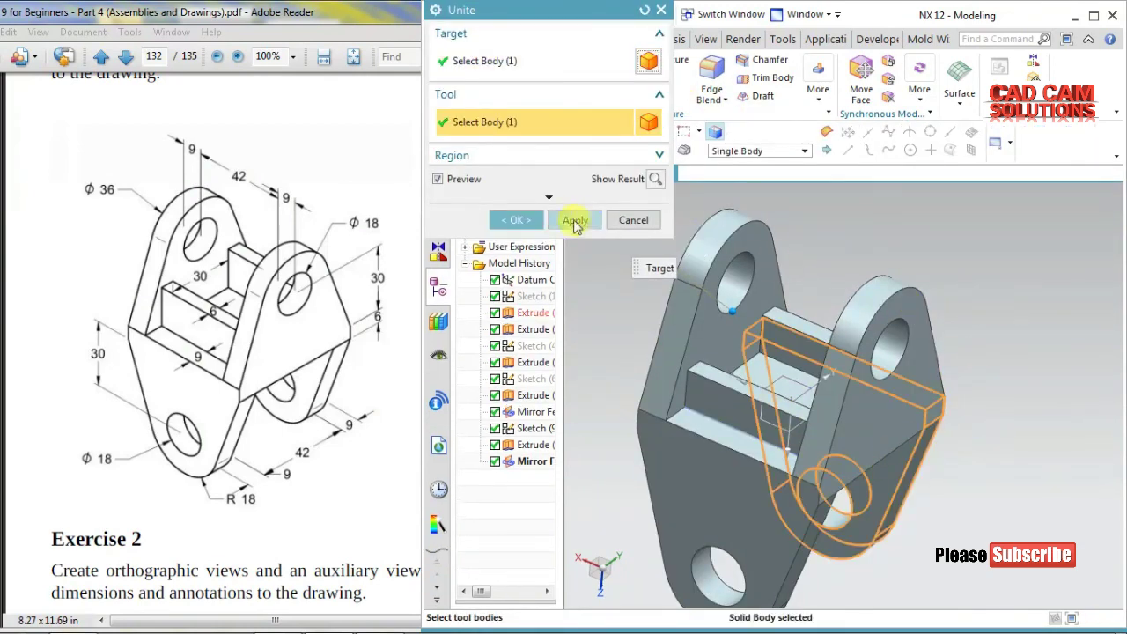
{"action": "left_click", "coordinate": [523, 221]}
{"action": "scroll", "coordinate": [962, 303], "scroll_direction": "down", "scroll_amount": 2}
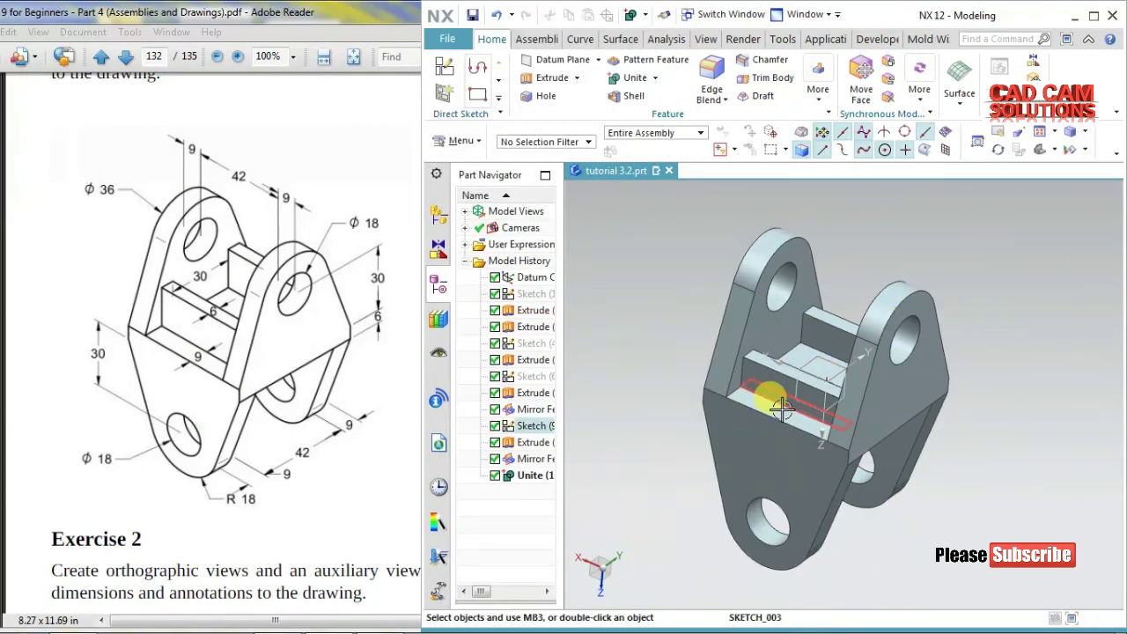
{"action": "mouse_move", "coordinate": [982, 475]}
{"action": "middle_mouse_down"}
{"action": "mouse_move", "coordinate": [997, 449]}
{"action": "mouse_move", "coordinate": [995, 460]}
{"action": "middle_mouse_up"}
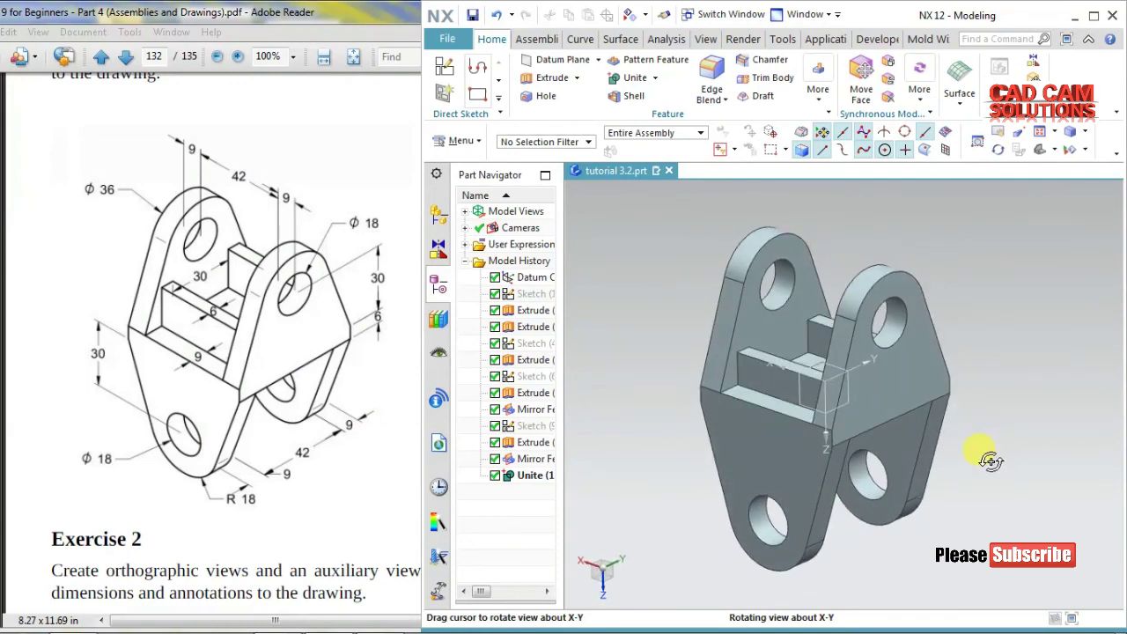